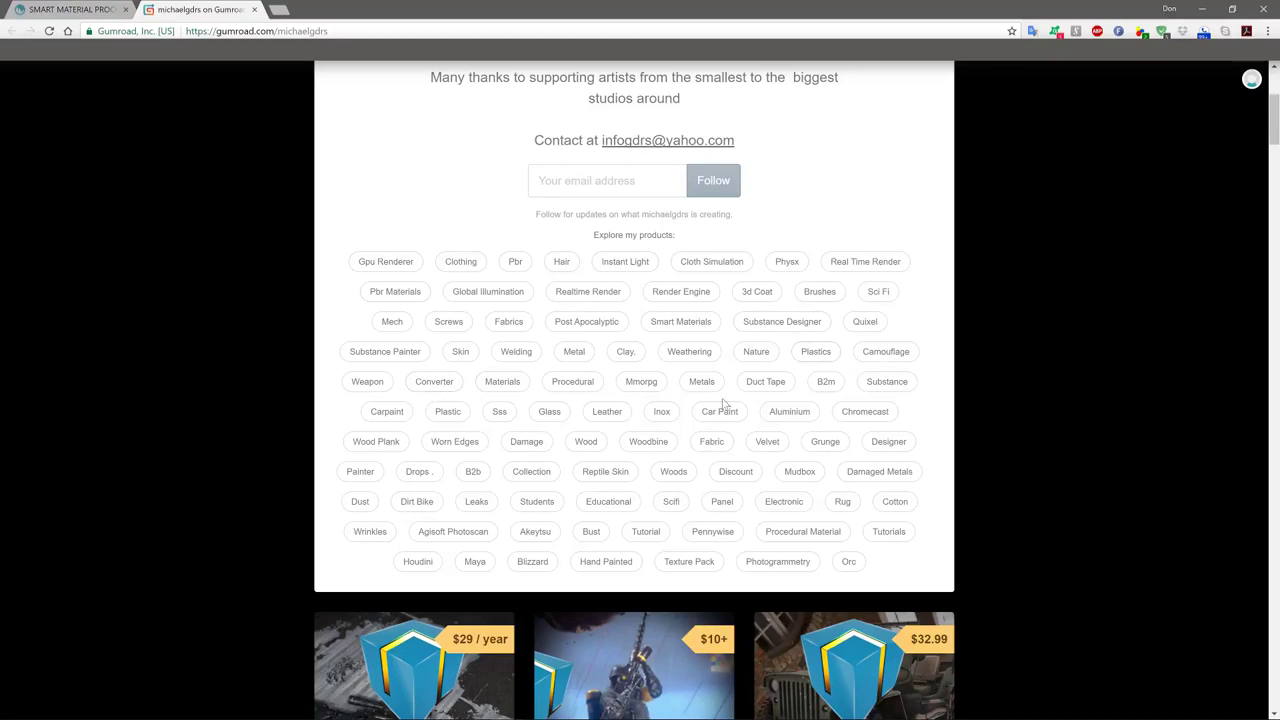
# Step: Browse the smart material packs offered on the michaelgdrs Gumroad store page
pyautogui.scroll(-5, 225, 400)
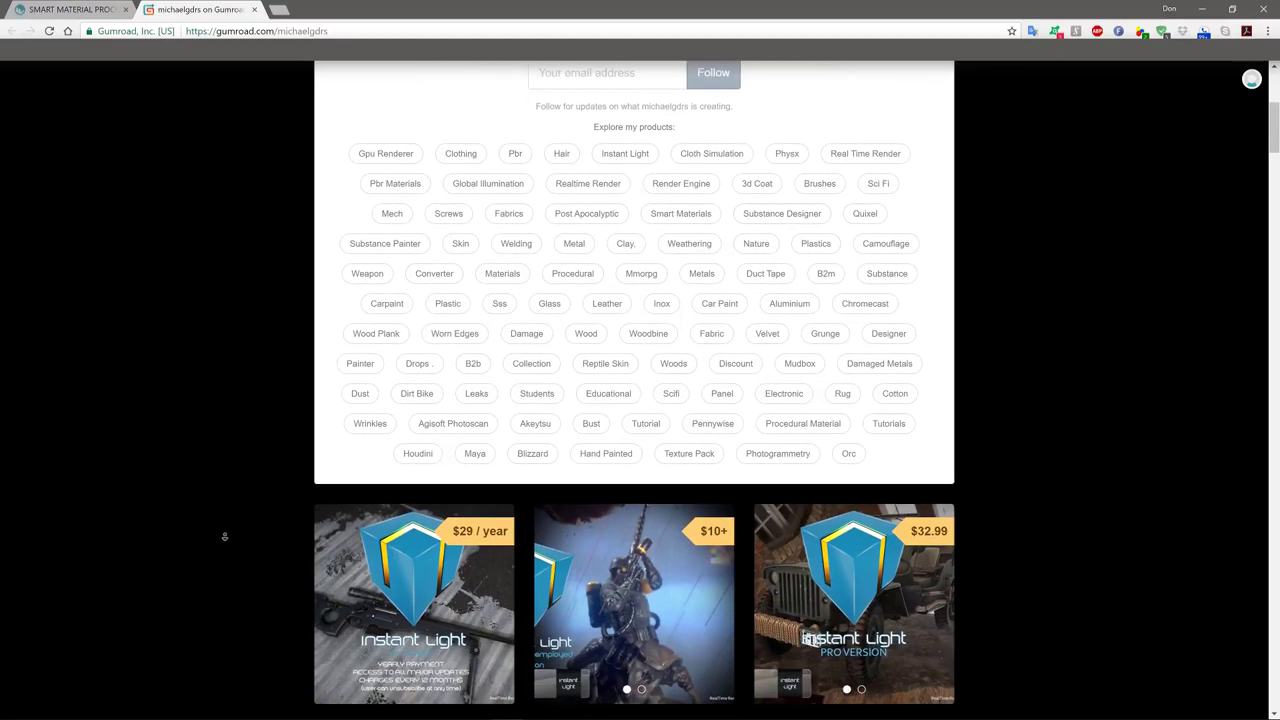
pyautogui.scroll(-9, 220, 539)
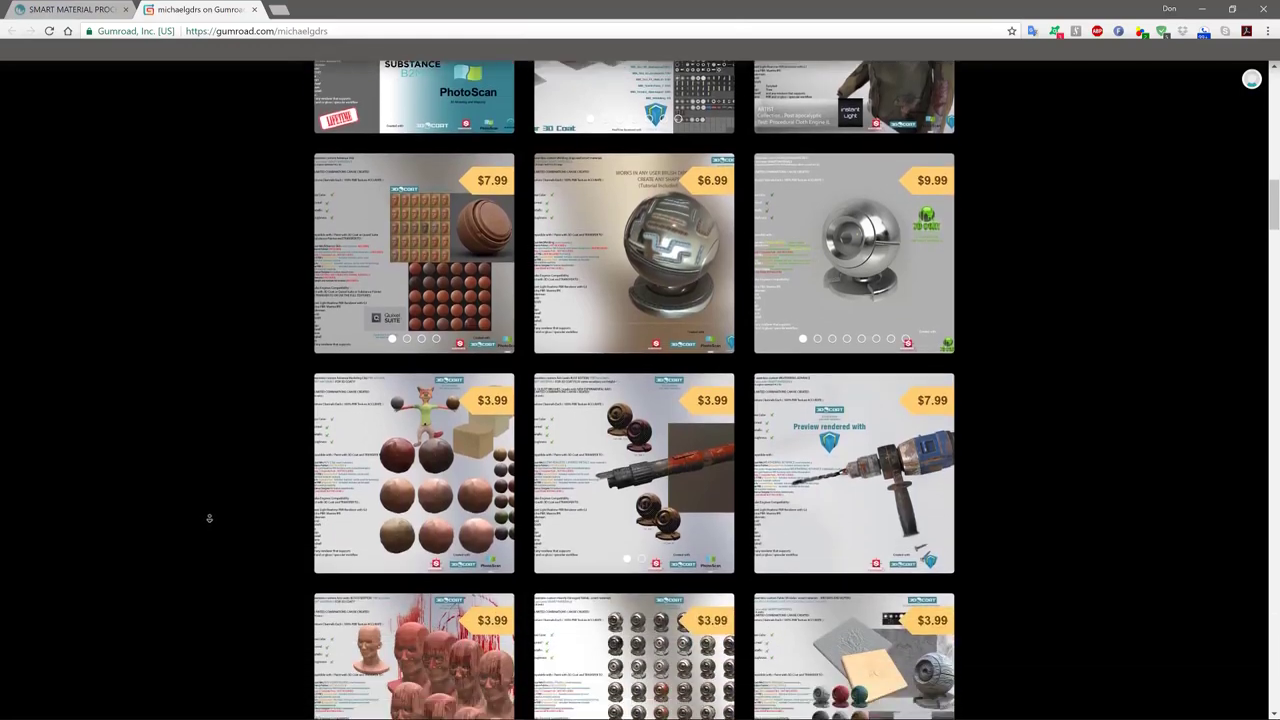
pyautogui.scroll(-2, 210, 515)
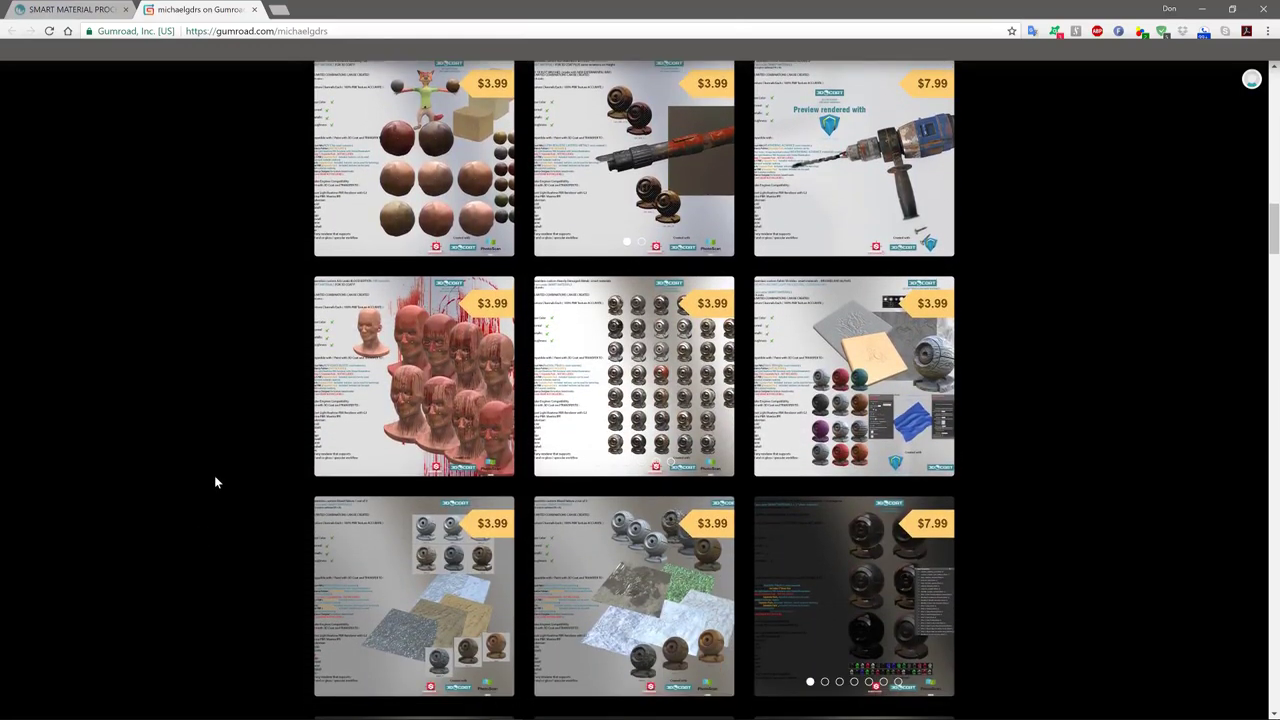
pyautogui.scroll(-4, 257, 525)
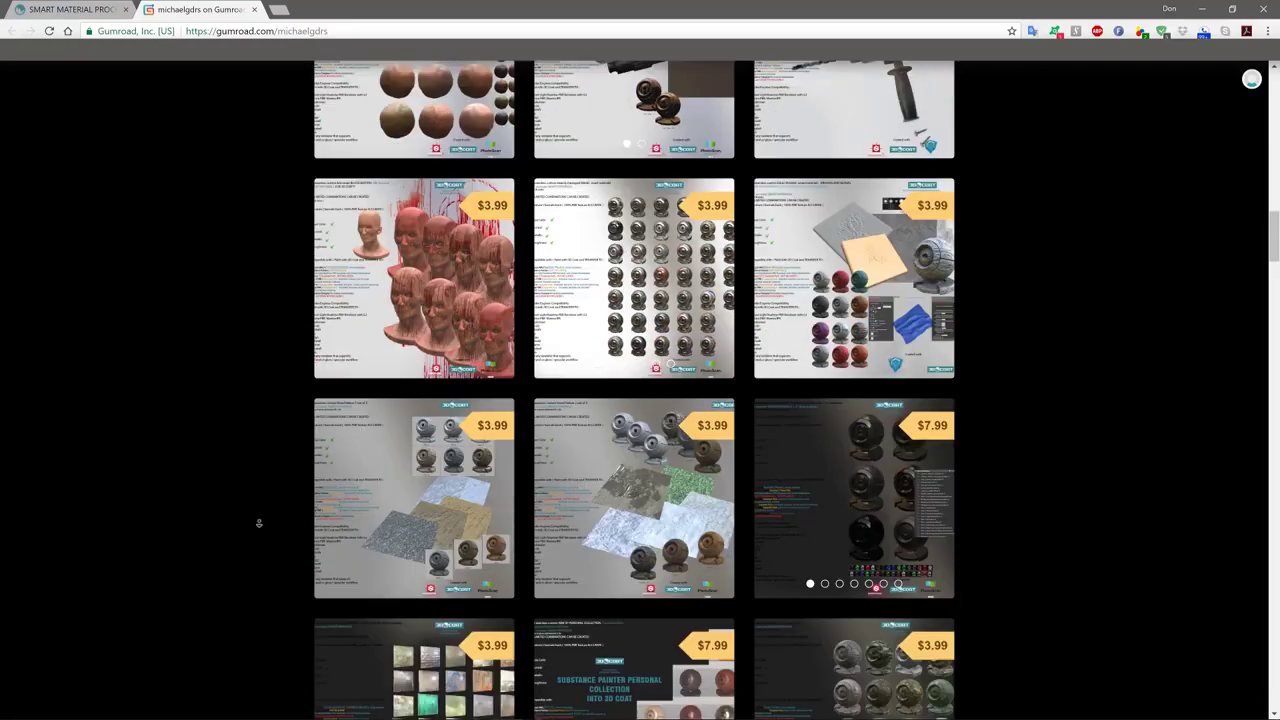
pyautogui.scroll(-4, 258, 538)
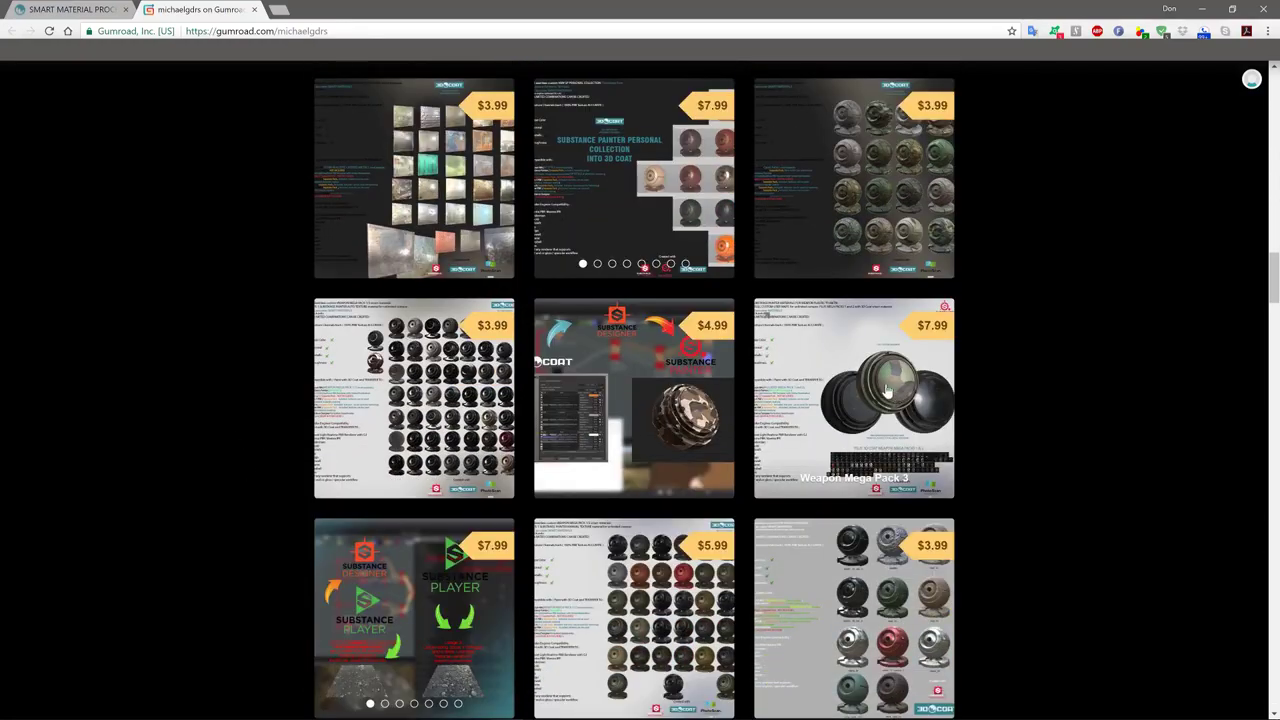
pyautogui.scroll(3, 231, 423)
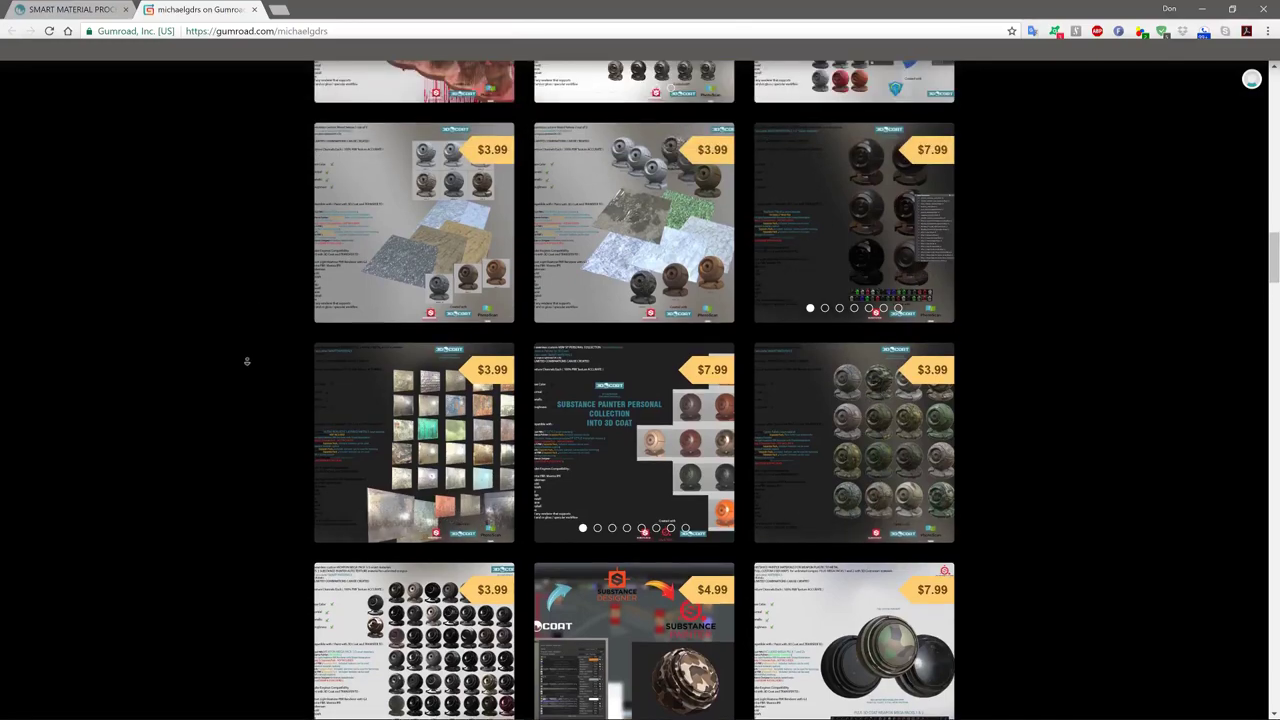
pyautogui.scroll(-9, 237, 451)
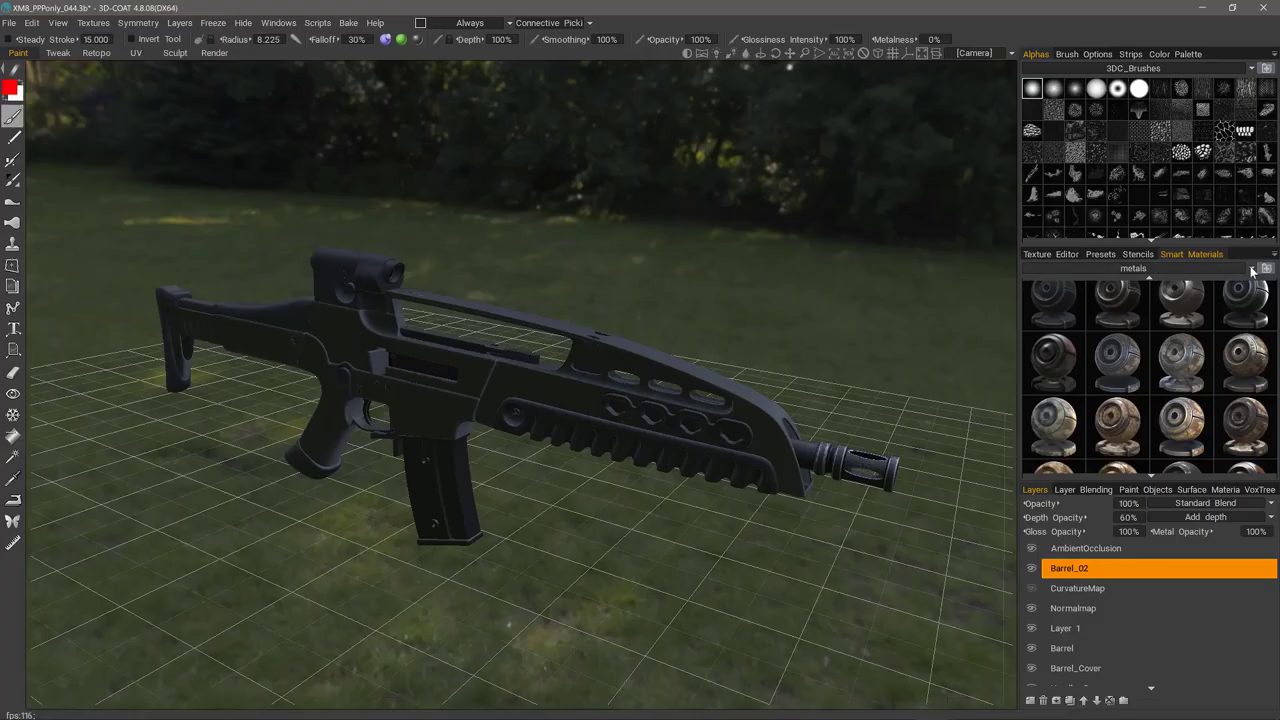
# Step: In 3D-Coat, look through the default, plastic, metals, paints and cartoon smart material folders
pyautogui.click(1253, 271)
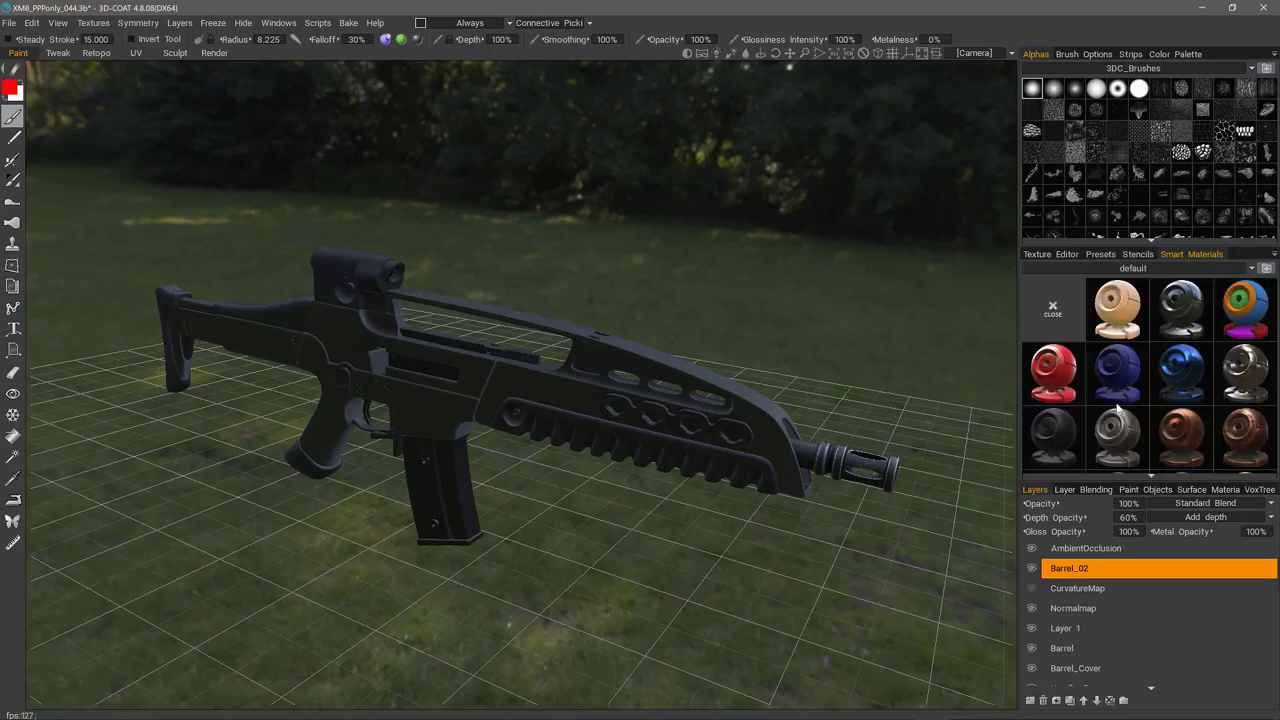
pyautogui.scroll(-3, 1118, 408)
pyautogui.click(1251, 268)
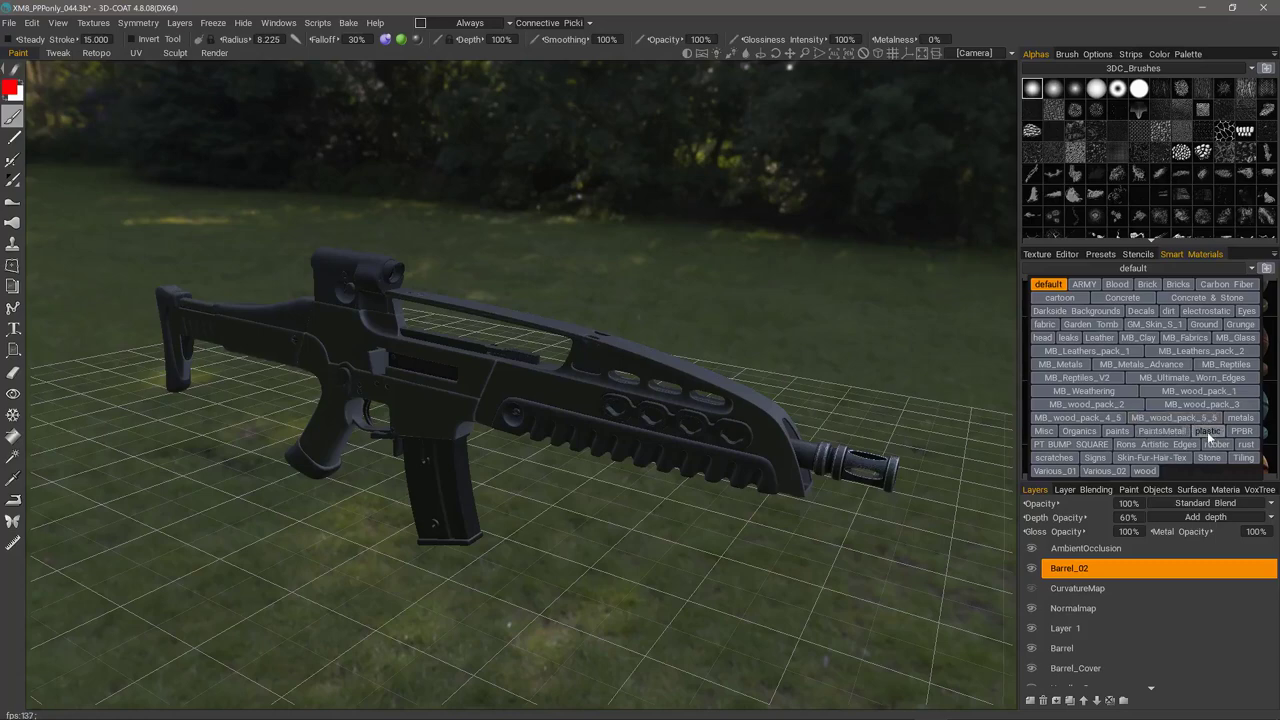
pyautogui.click(1207, 431)
pyautogui.click(1251, 270)
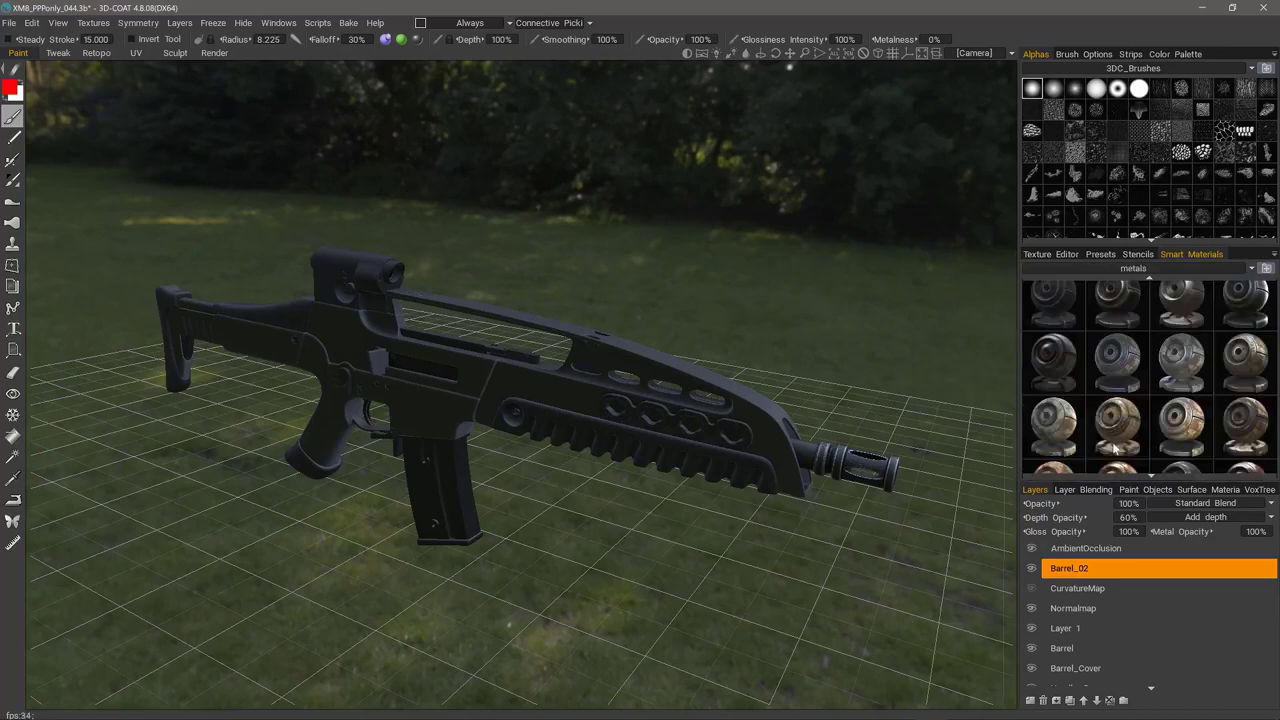
pyautogui.scroll(-3, 1114, 444)
pyautogui.scroll(2, 1104, 325)
pyautogui.click(1248, 271)
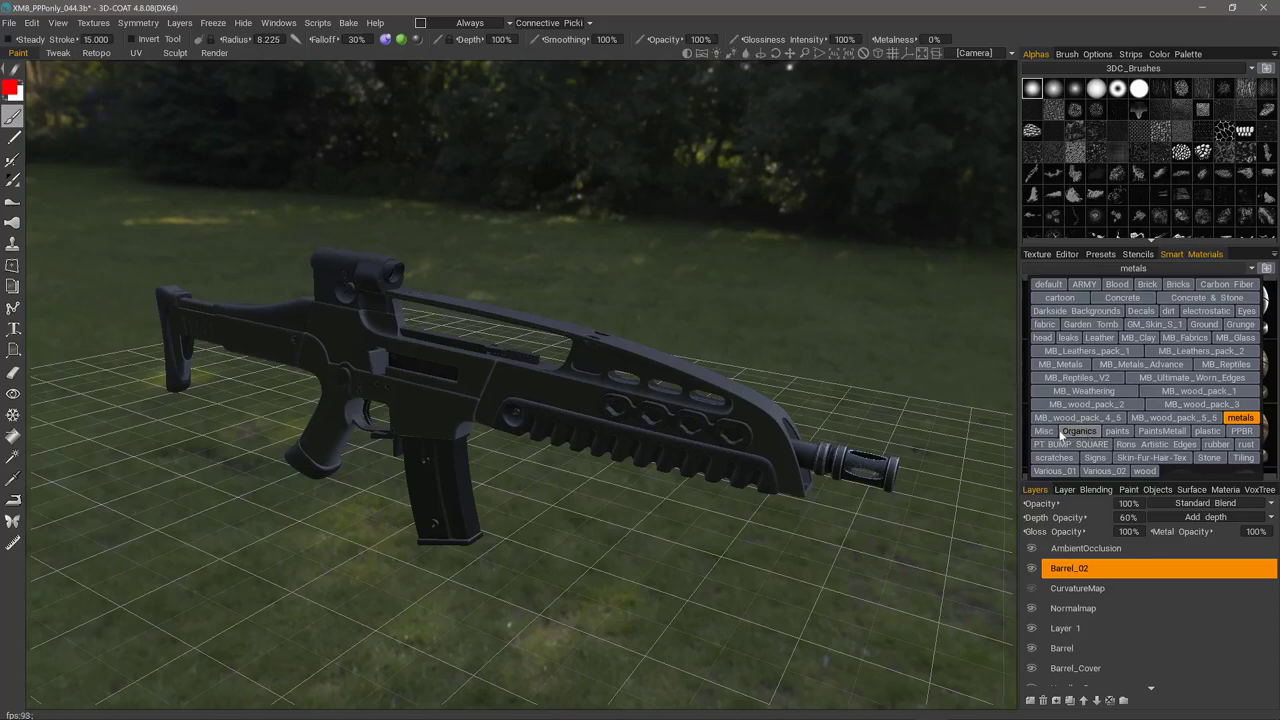
pyautogui.click(1116, 430)
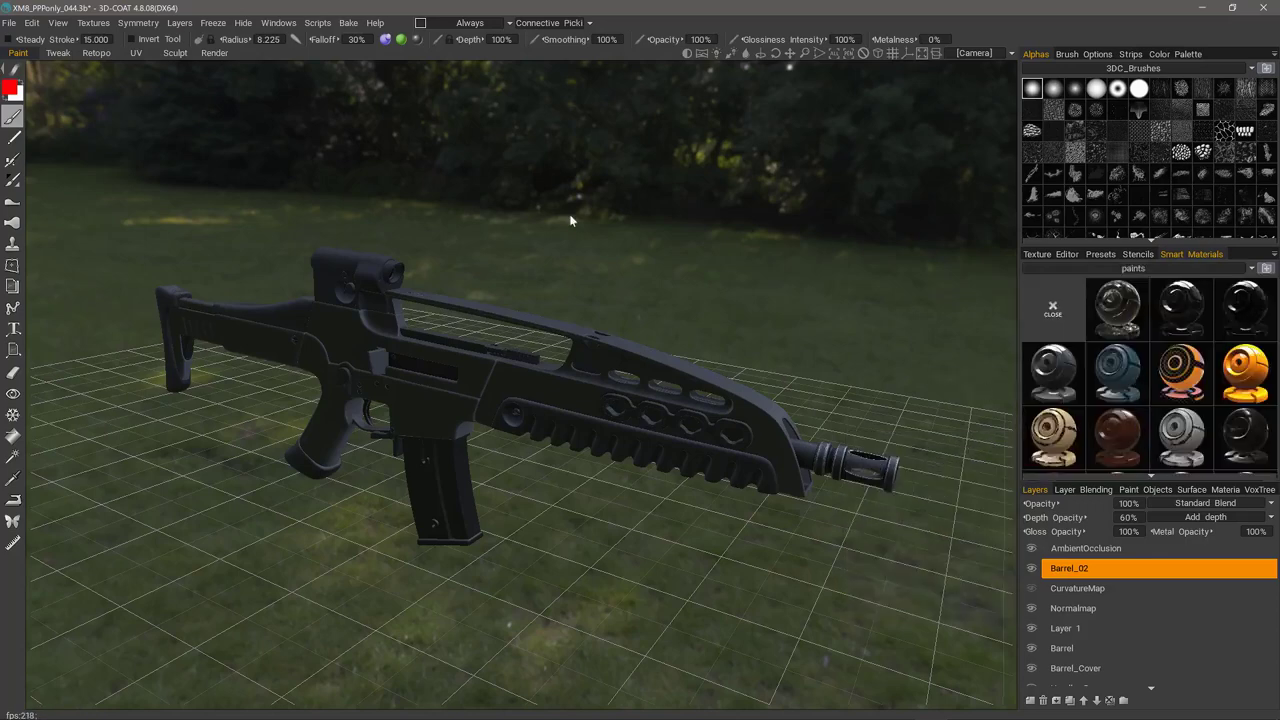
pyautogui.scroll(-3, 1135, 420)
pyautogui.scroll(1, 1150, 310)
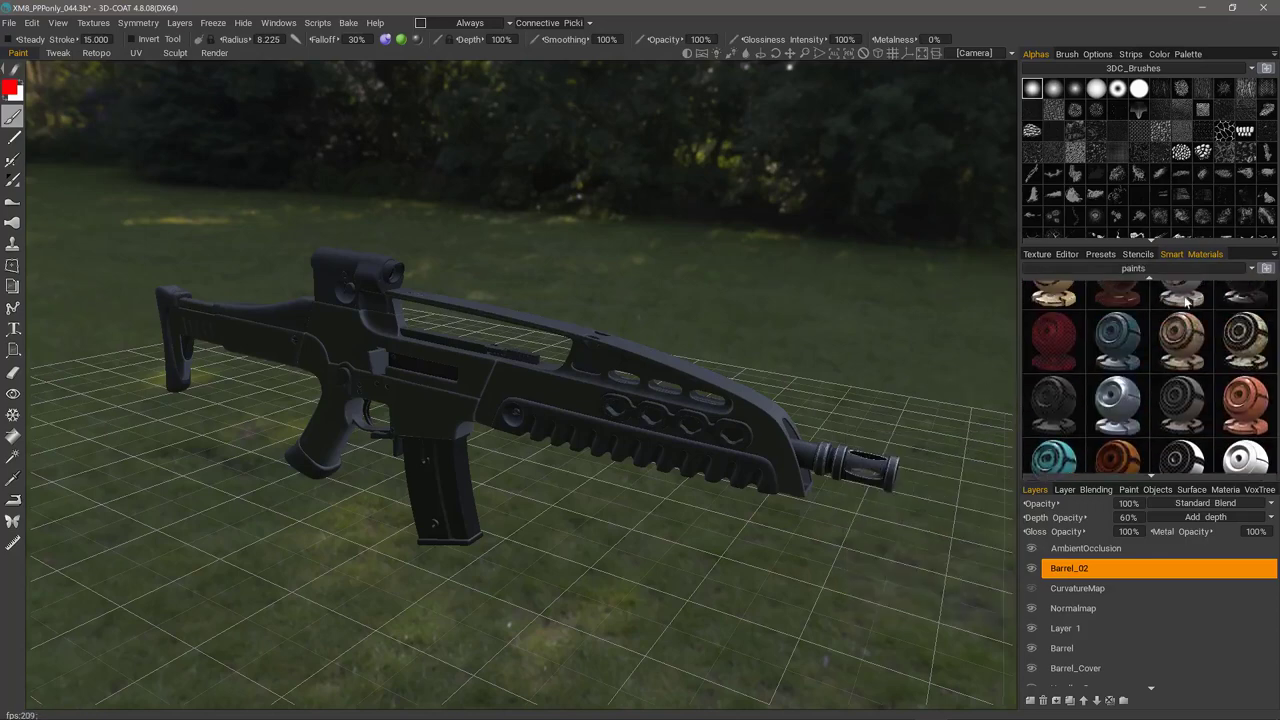
pyautogui.click(1248, 268)
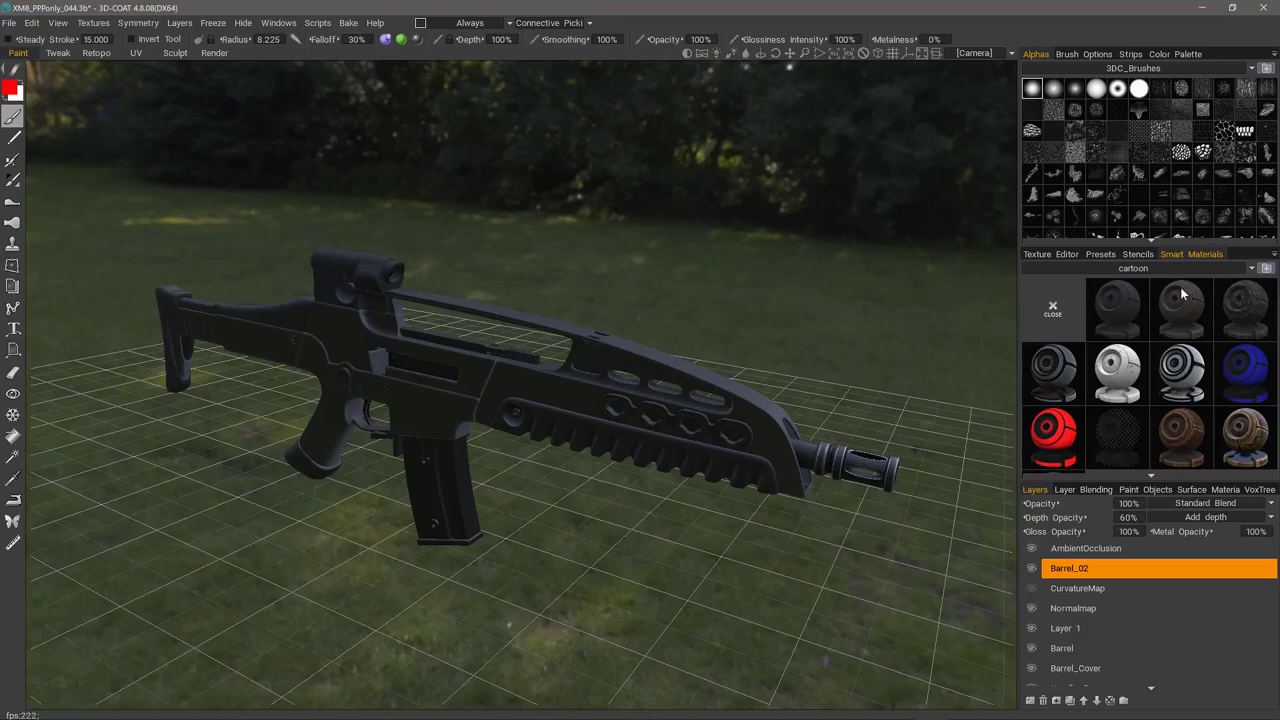
# Step: Select the camouflage smart material from the metals folder and activate the Fill tool
pyautogui.click(1253, 270)
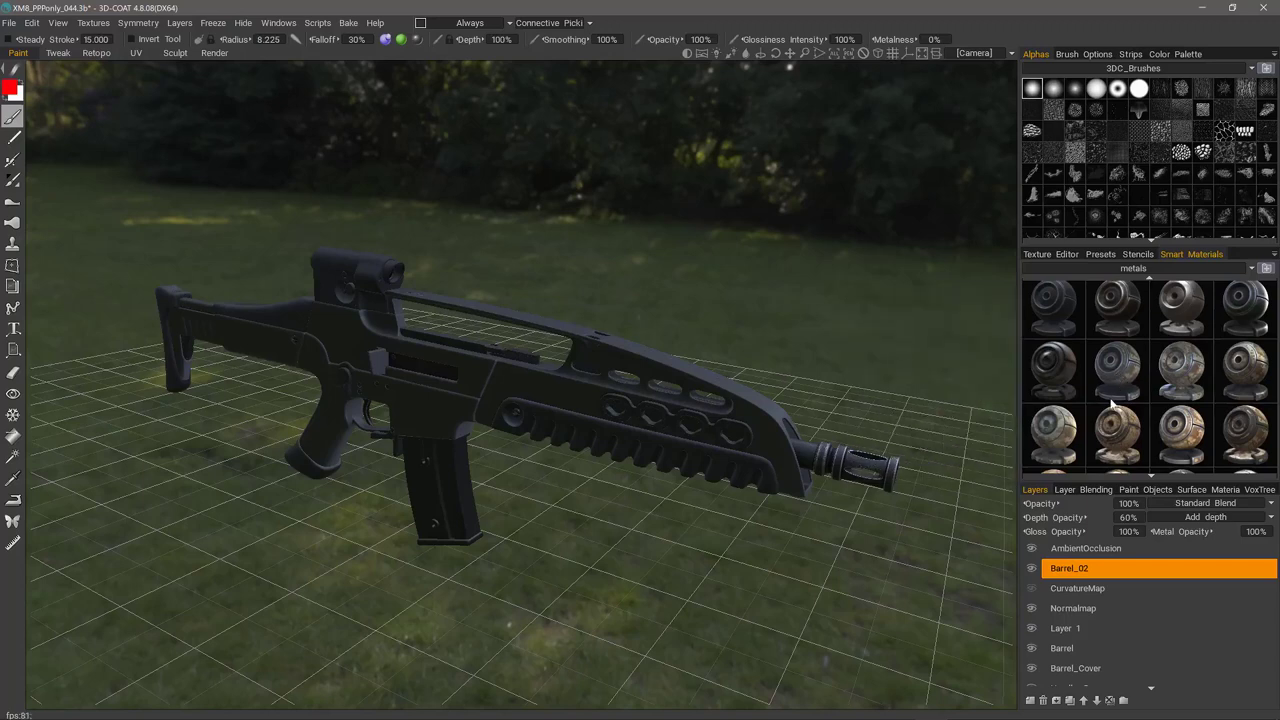
pyautogui.click(1054, 437)
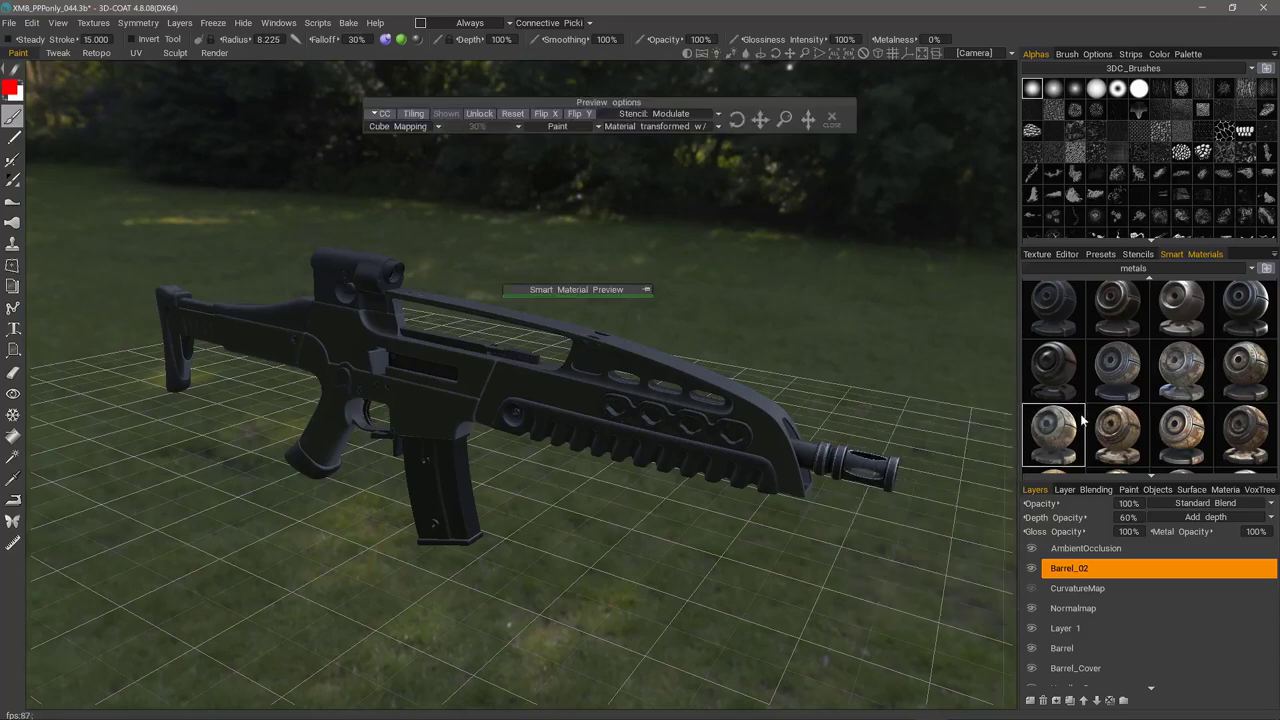
pyautogui.moveTo(1058, 437)
pyautogui.click(13, 436)
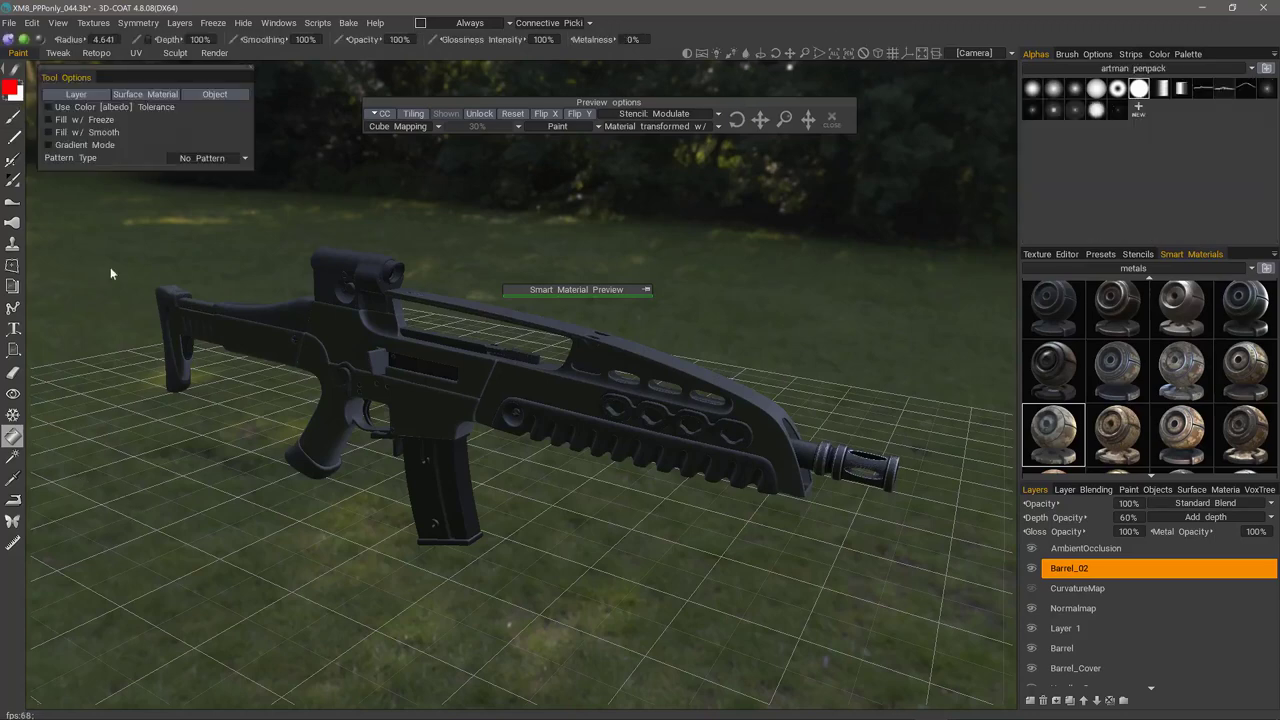
# Step: Try filling the rifle's front handguard with the camouflage material, and undo the fill
pyautogui.moveTo(18, 71)
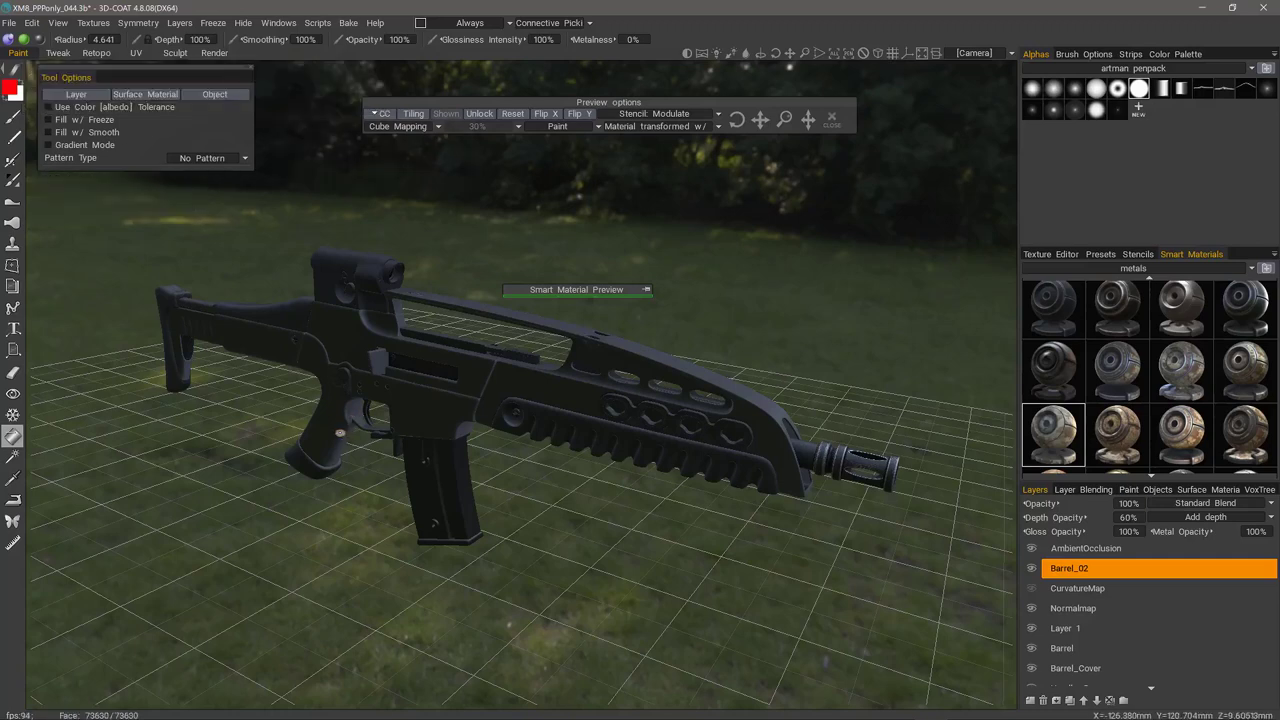
pyautogui.click(554, 390)
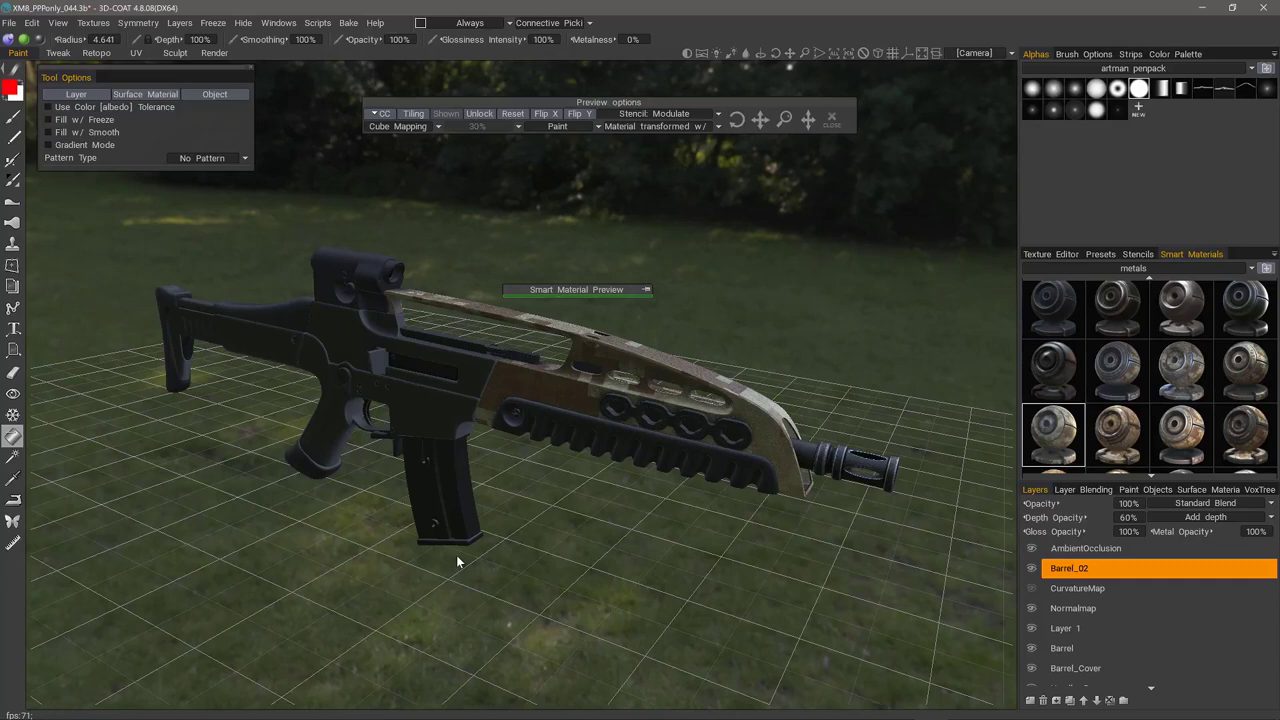
pyautogui.hotkey('ctrl', 'z')
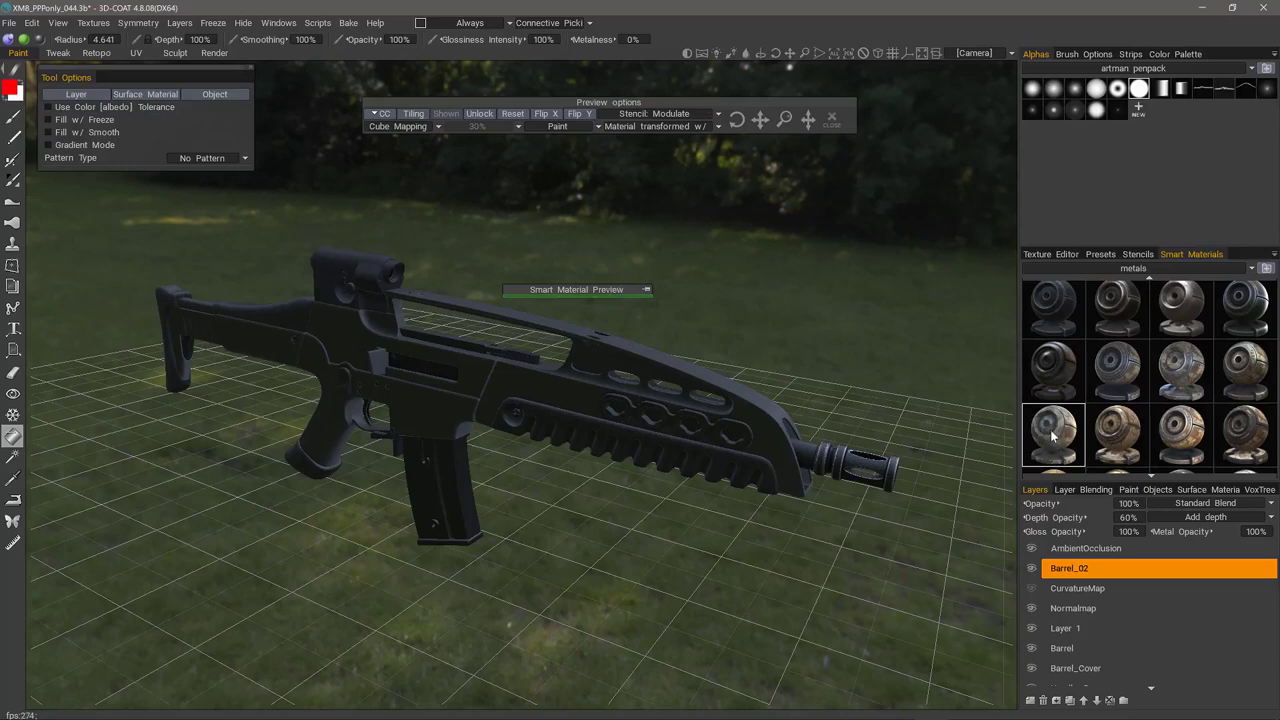
# Step: Turn on the Smart Material Preview and enlarge its frame over the rifle's handguard
pyautogui.click(646, 289)
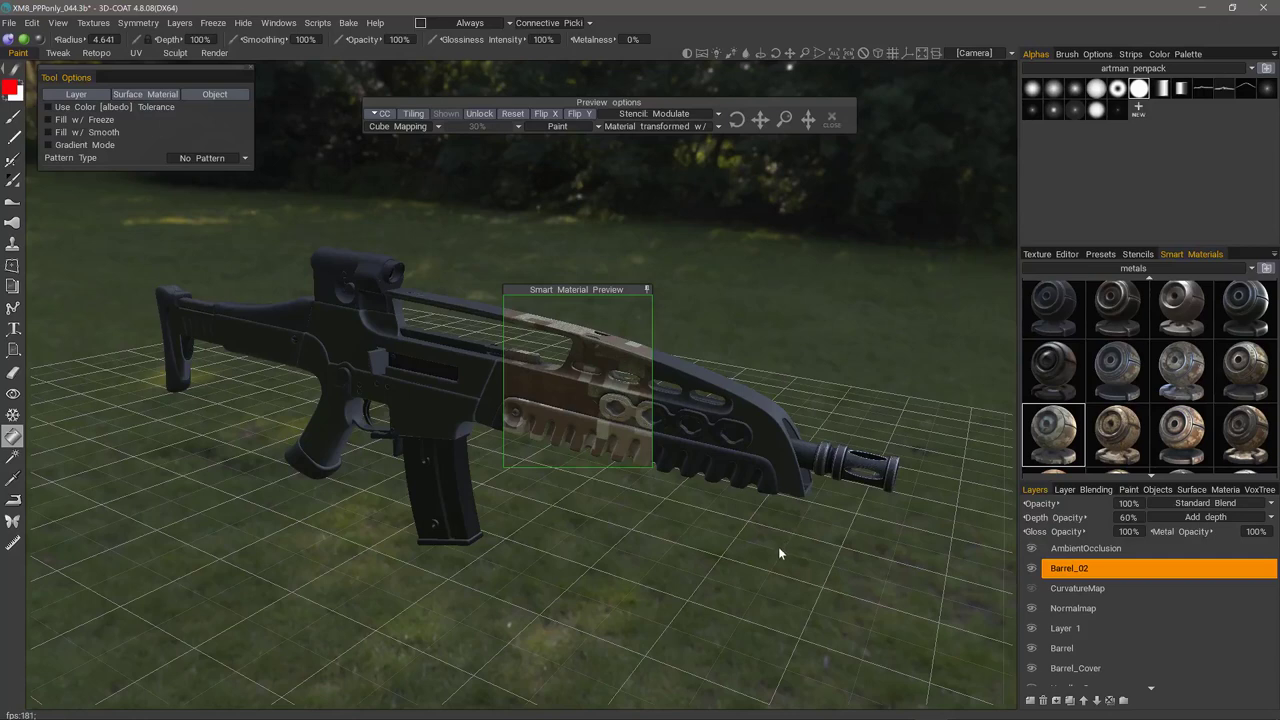
pyautogui.moveTo(650, 467); pyautogui.dragTo(719, 520)
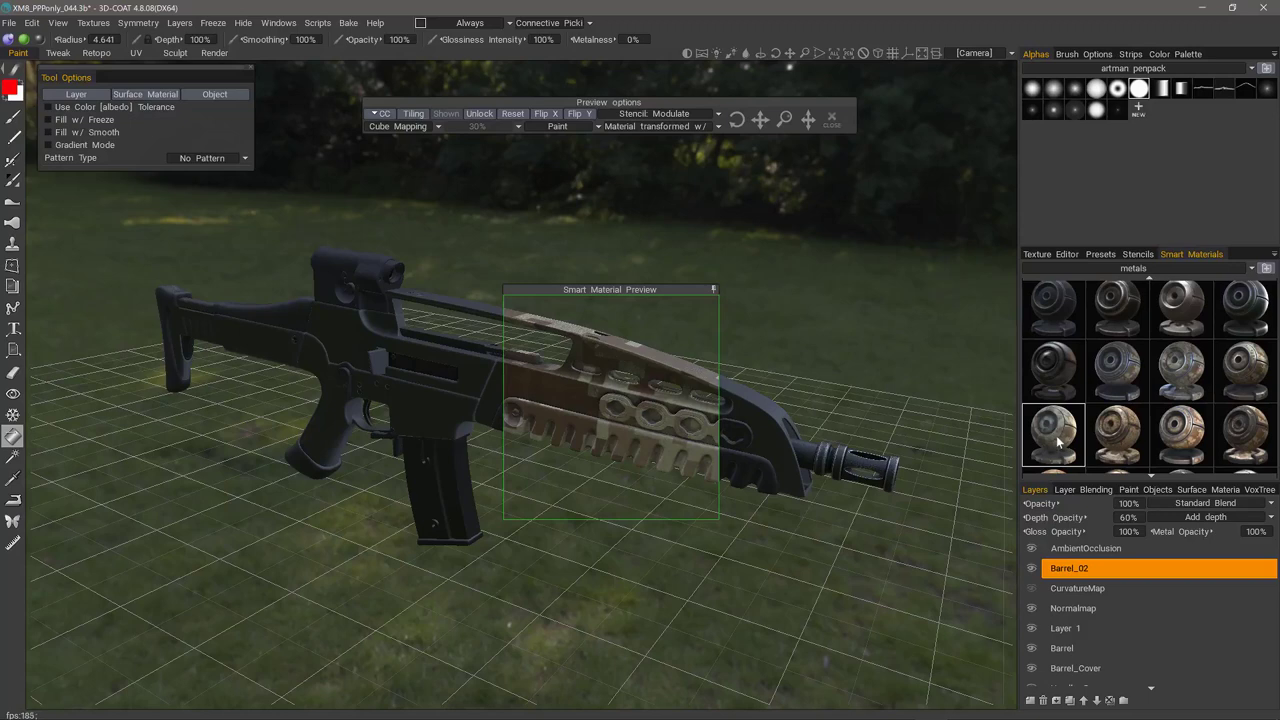
# Step: Preview a bright worn metal with the gloss channel switched off and on again, and reselect the camouflage material
pyautogui.moveTo(12, 44)
pyautogui.moveTo(363, 40)
pyautogui.mouseDown()
pyautogui.moveTo(283, 46)
pyautogui.moveTo(375, 48)
pyautogui.mouseUp()
pyautogui.click(1184, 315)
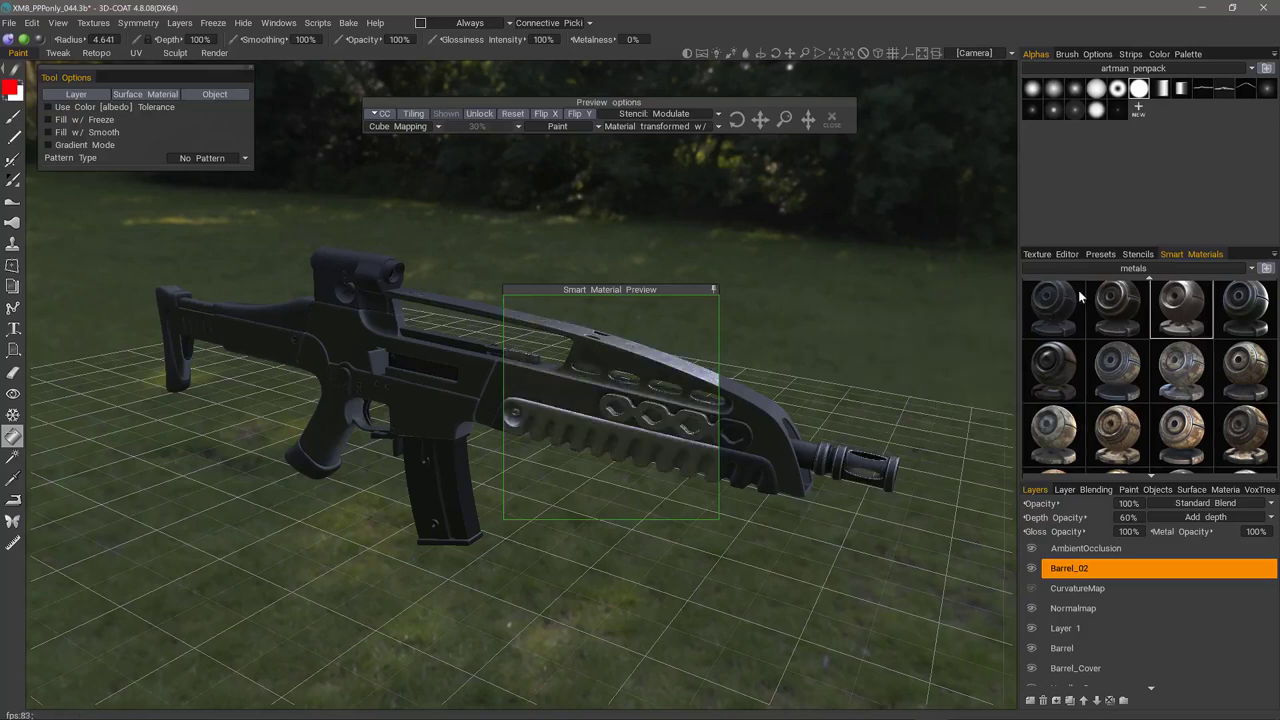
pyautogui.click(39, 40)
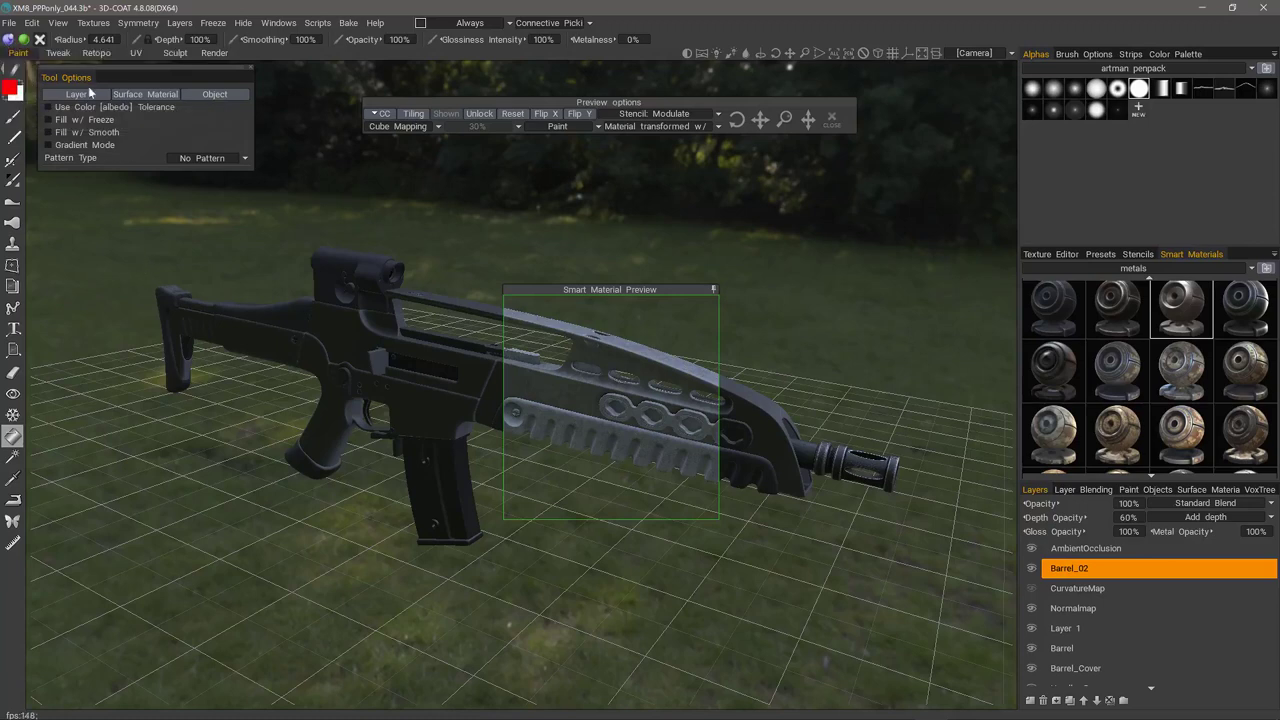
pyautogui.click(40, 41)
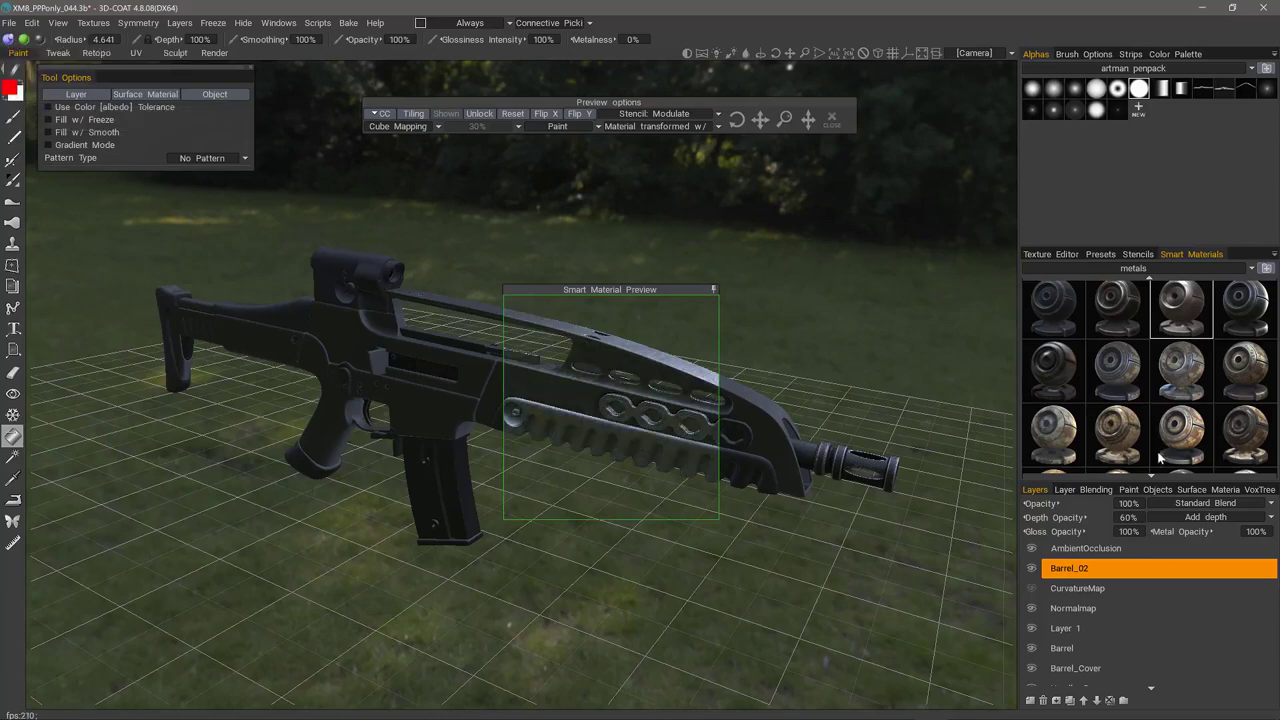
pyautogui.click(1054, 434)
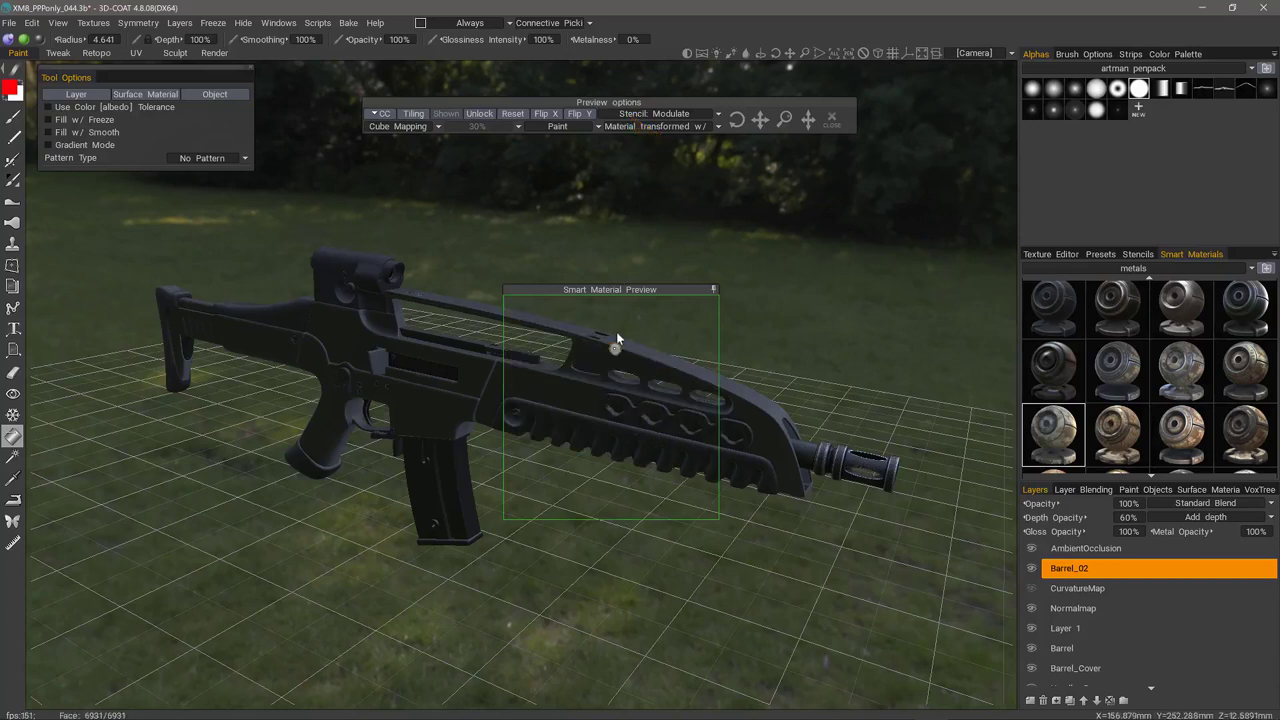
# Step: Rotate and rescale the camouflage pattern on the handguard in the smart material preview
pyautogui.moveTo(737, 119); pyautogui.dragTo(743, 135)
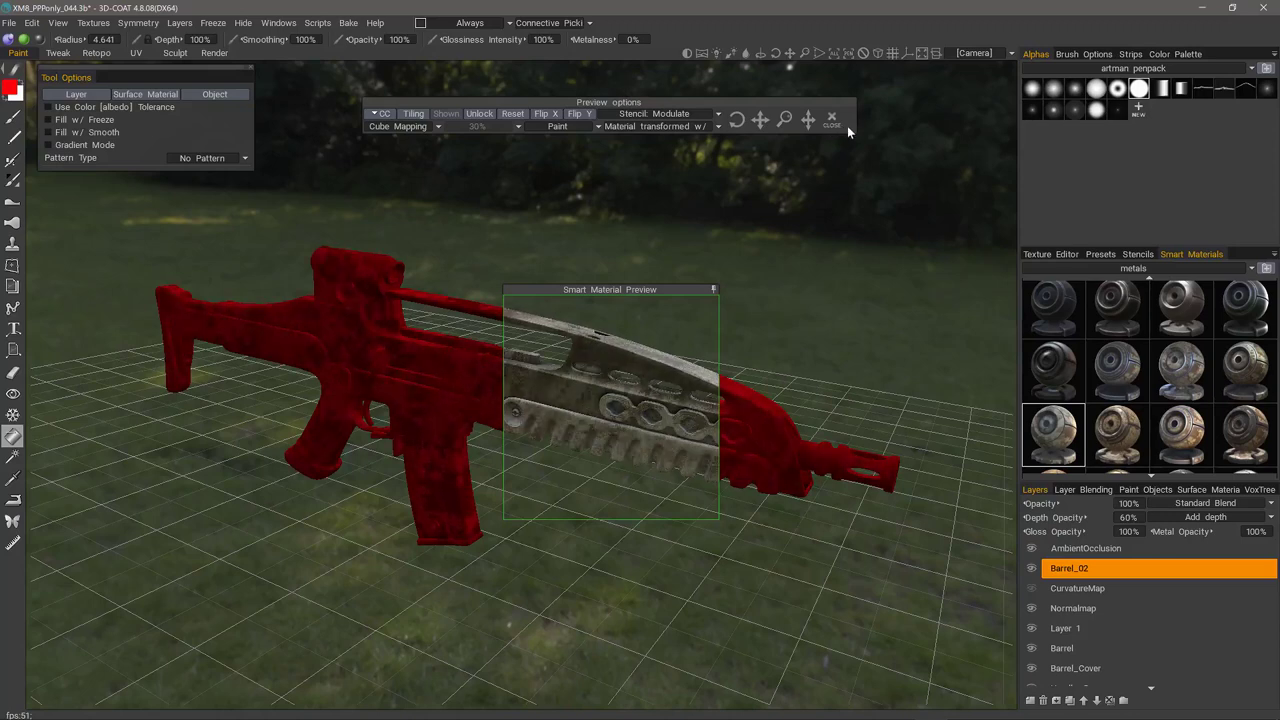
pyautogui.moveTo(861, 128); pyautogui.dragTo(817, 120)
pyautogui.moveTo(824, 121); pyautogui.dragTo(810, 120)
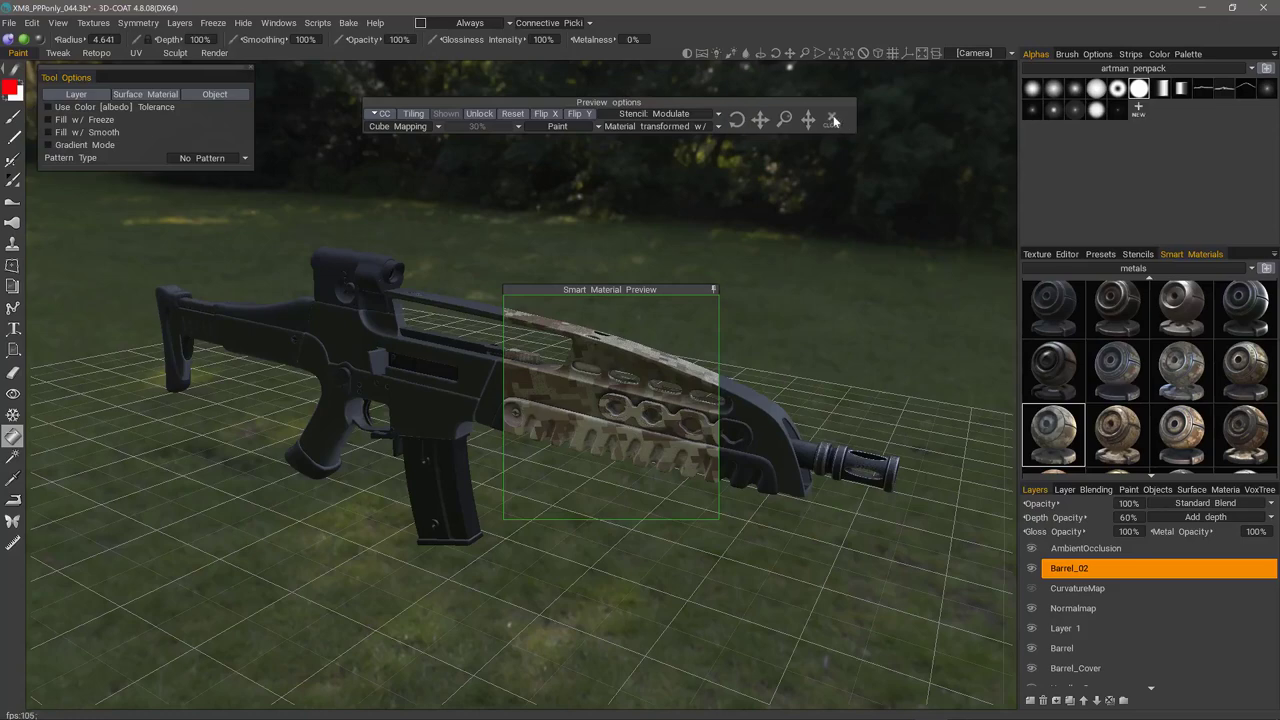
pyautogui.scroll(3, 1070, 300)
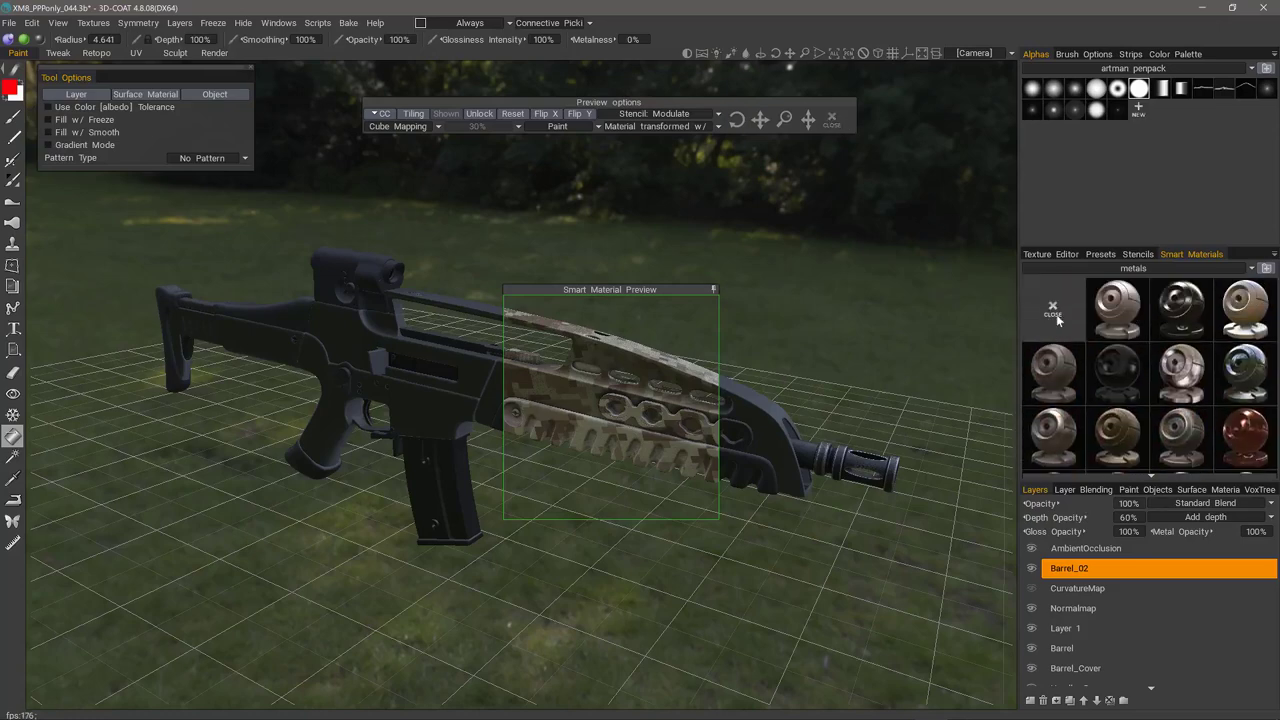
pyautogui.scroll(-5, 1057, 442)
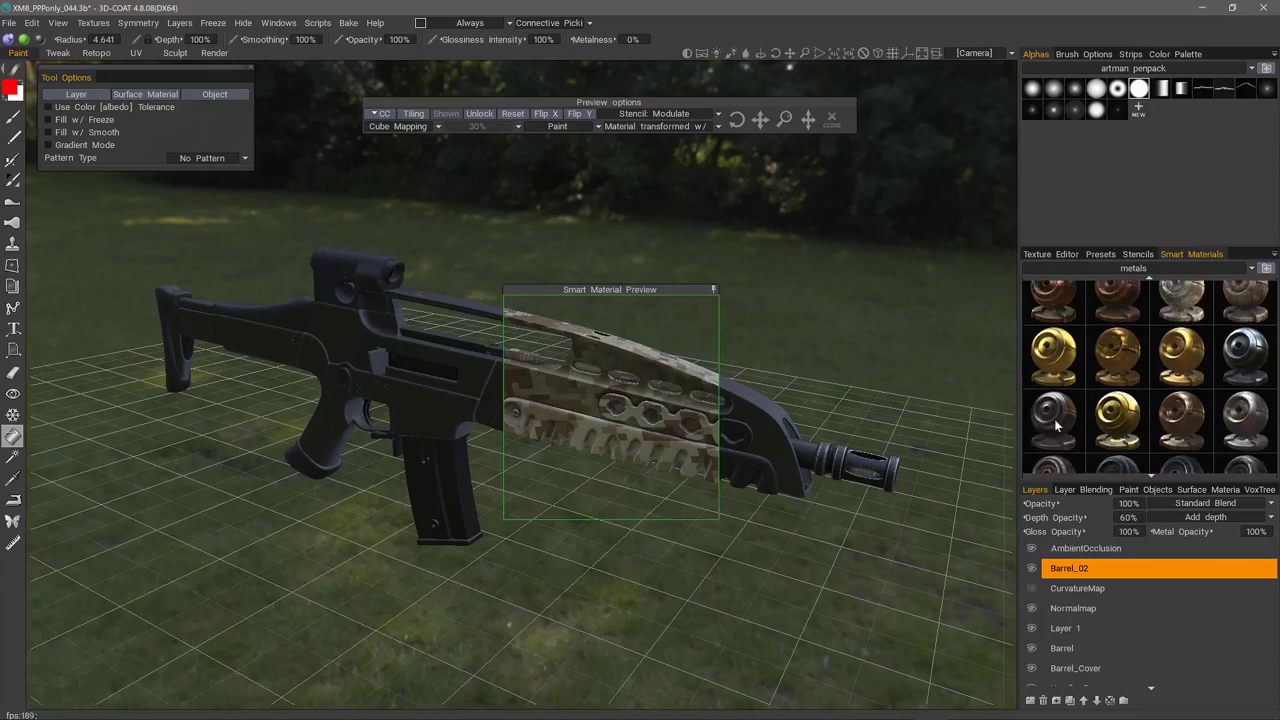
pyautogui.scroll(-3, 1054, 360)
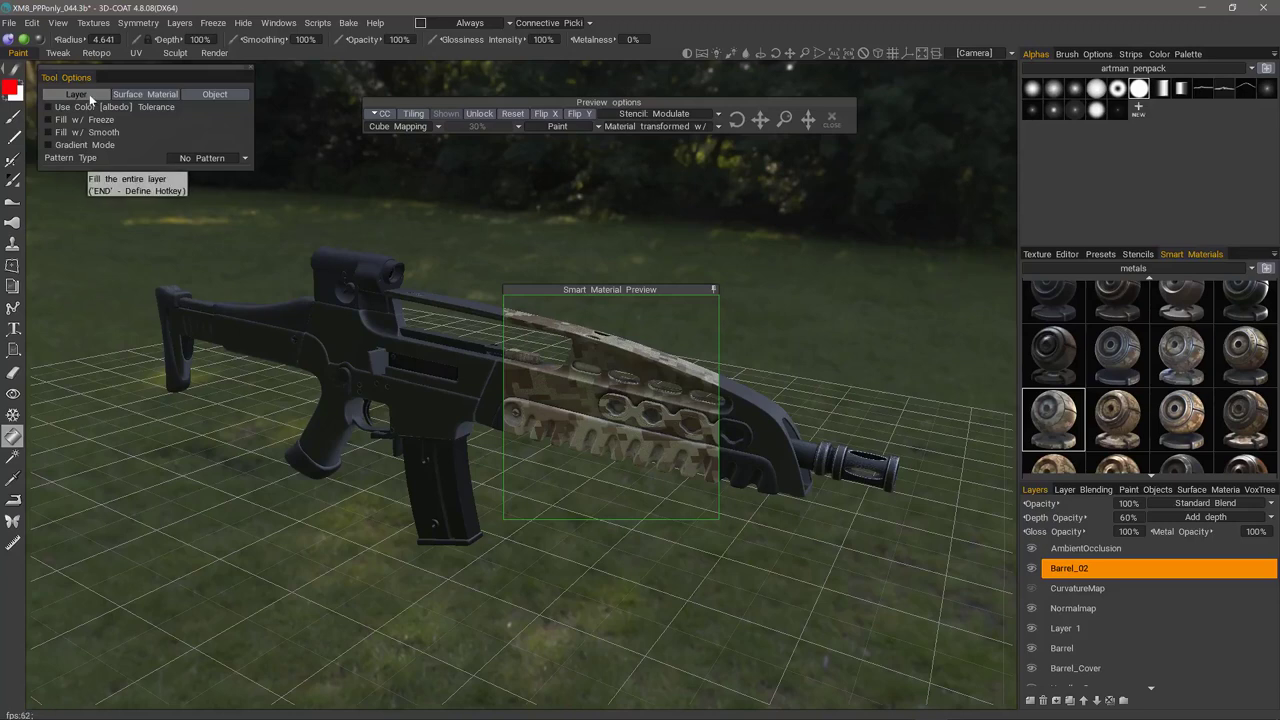
# Step: Examine how the rifle is divided into layers, paint objects and surface materials
pyautogui.click(1151, 491)
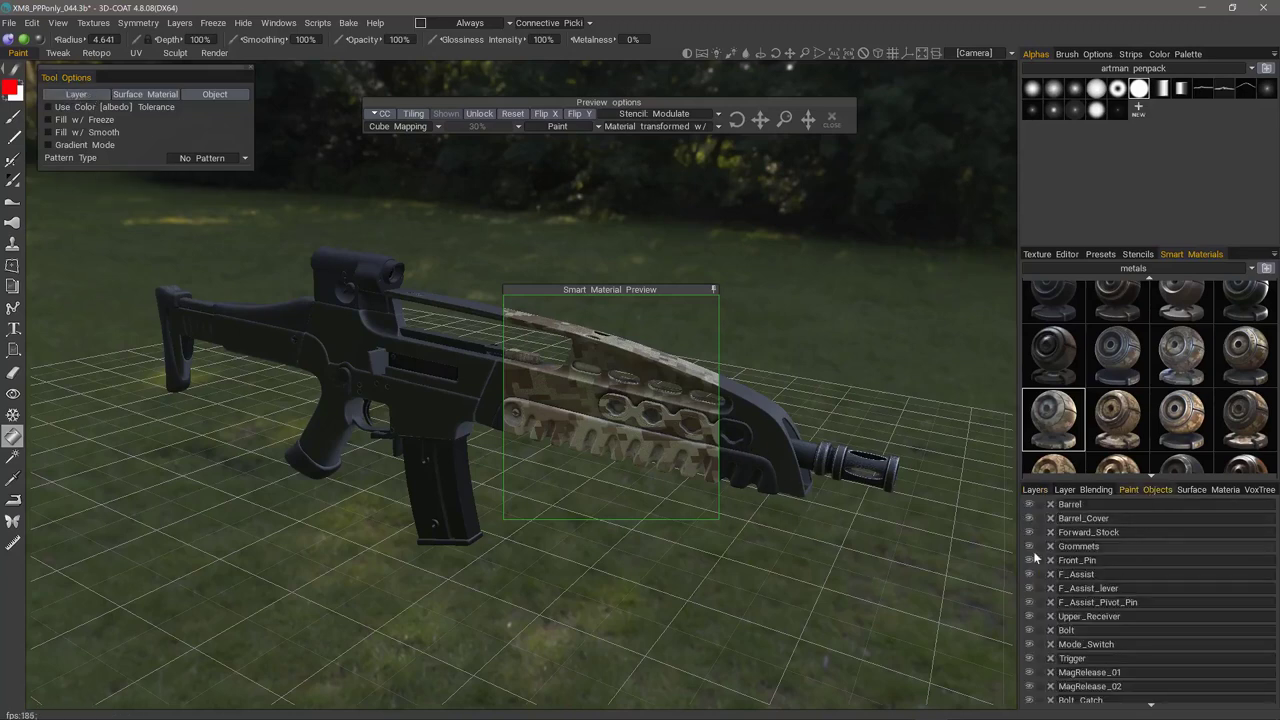
pyautogui.click(1200, 491)
pyautogui.click(1036, 490)
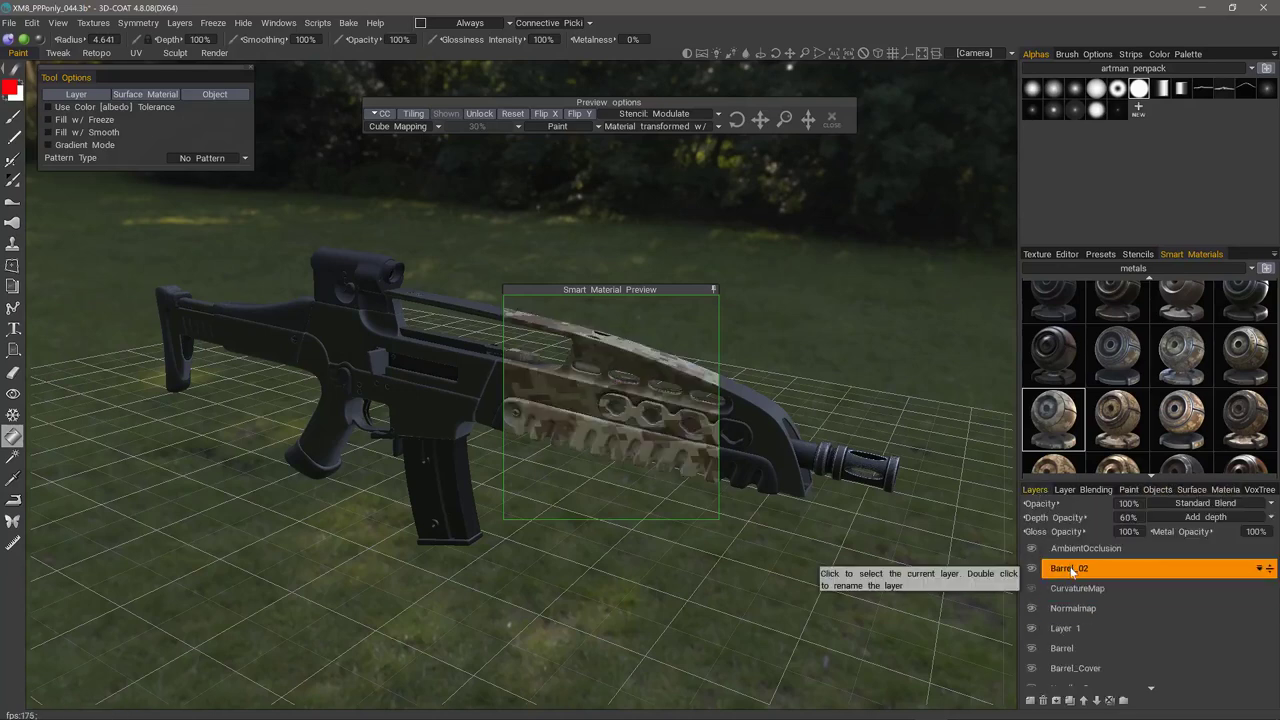
pyautogui.click(1140, 489)
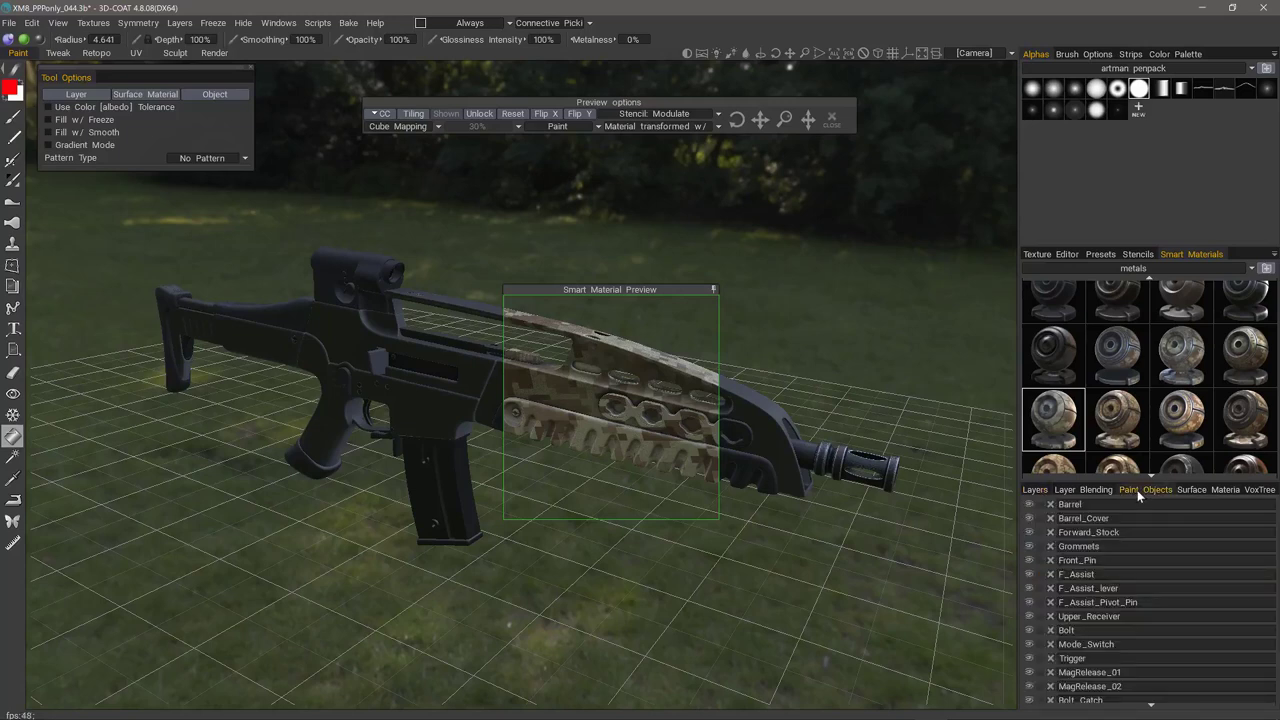
pyautogui.click(1197, 489)
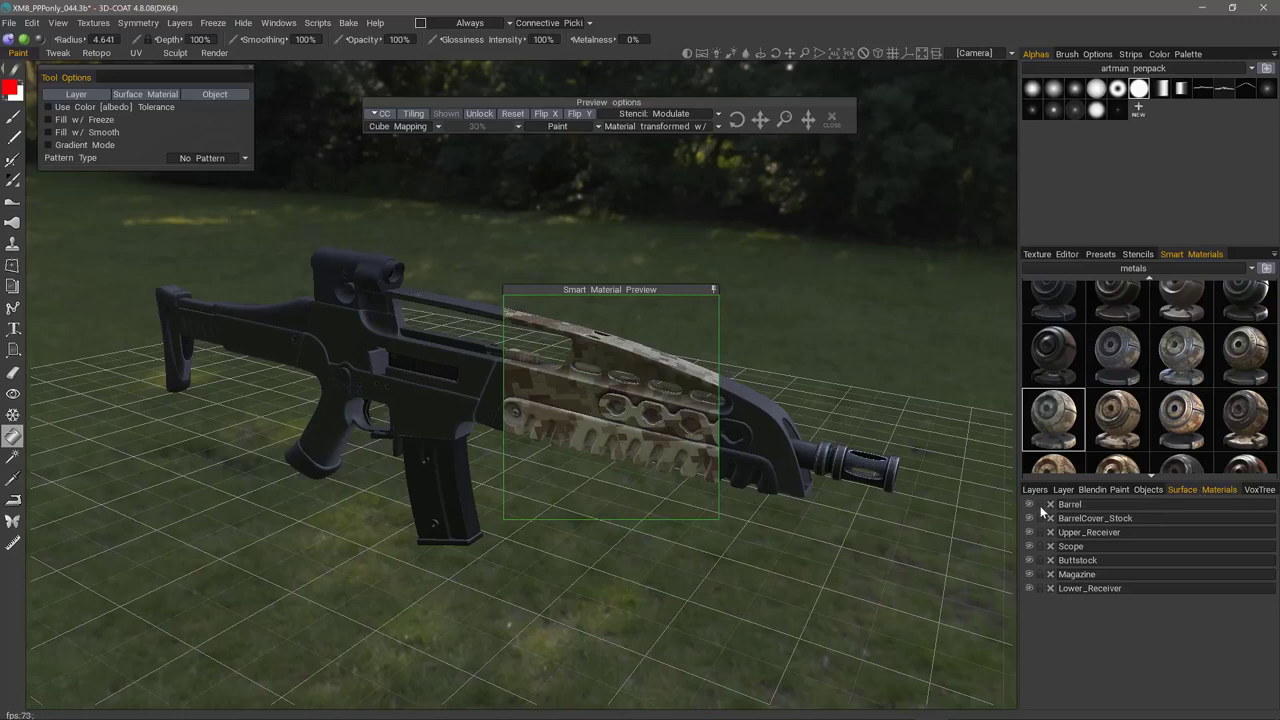
# Step: Lock the Barrel in the paint objects list to protect it from fills
pyautogui.click(1135, 489)
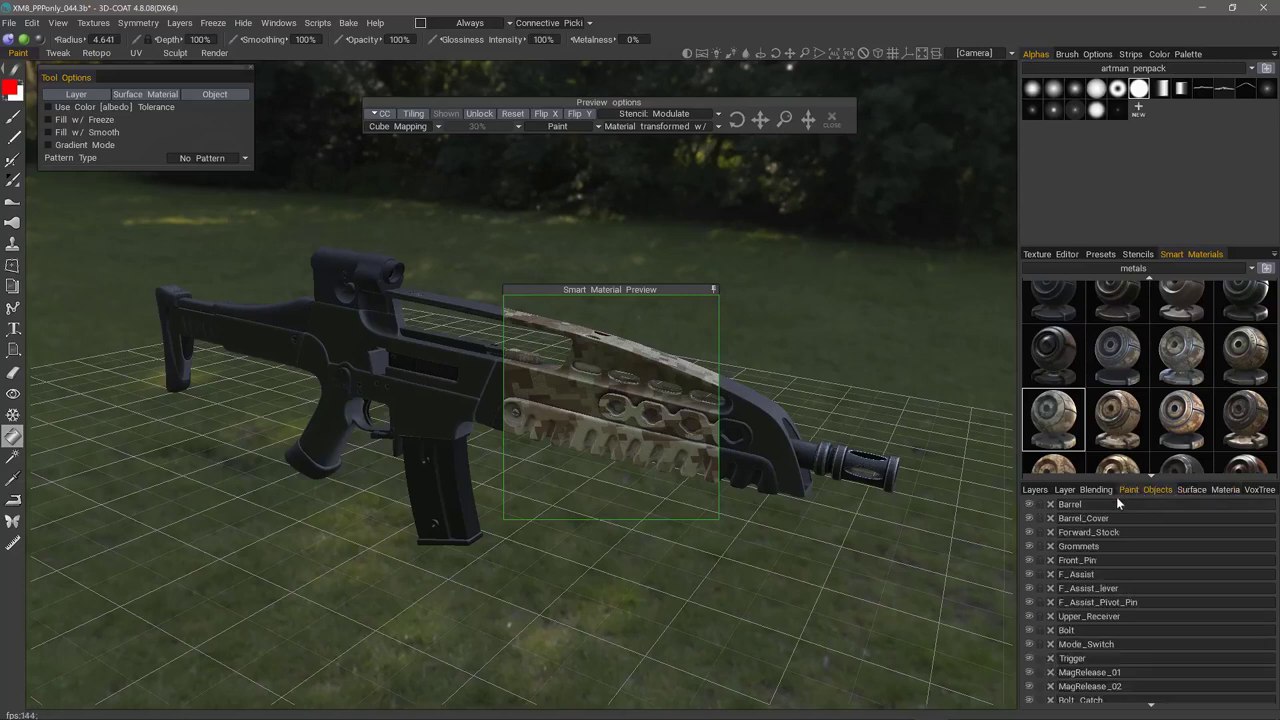
pyautogui.click(1040, 505)
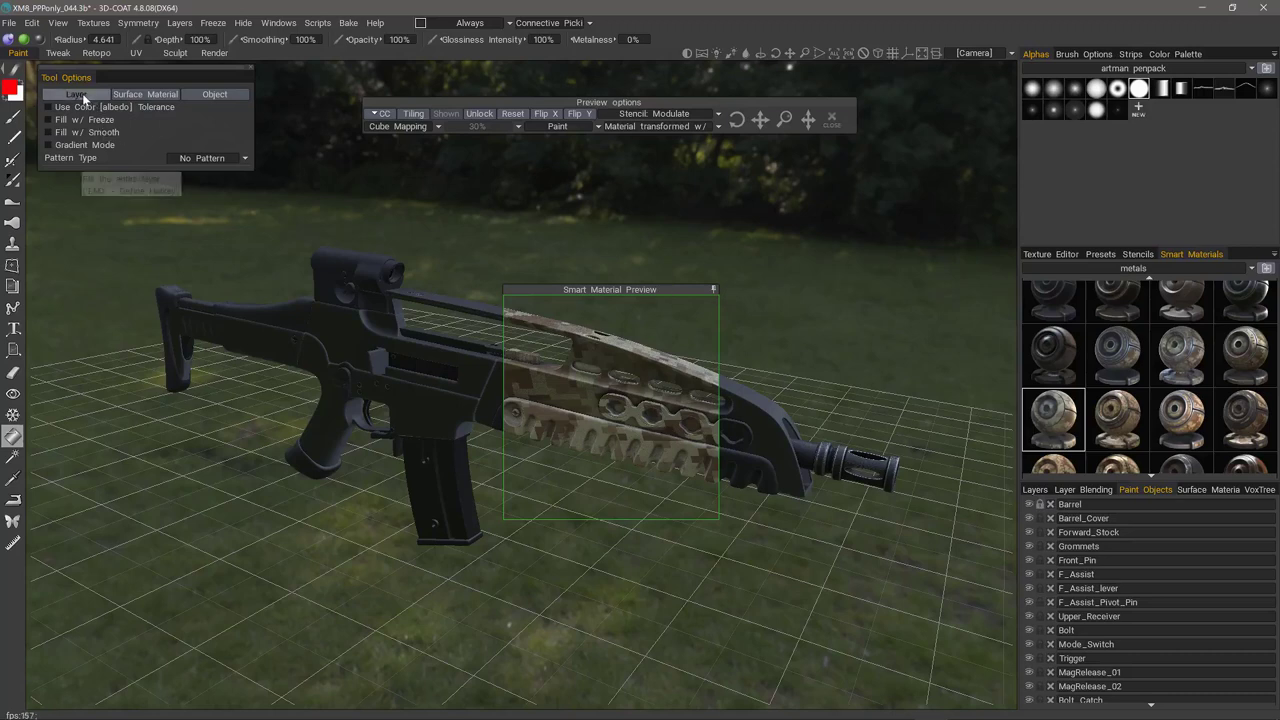
# Step: Try filling the unlocked parts of the rifle with the camouflage smart material, and undo the fill
pyautogui.rightClick(1054, 420)
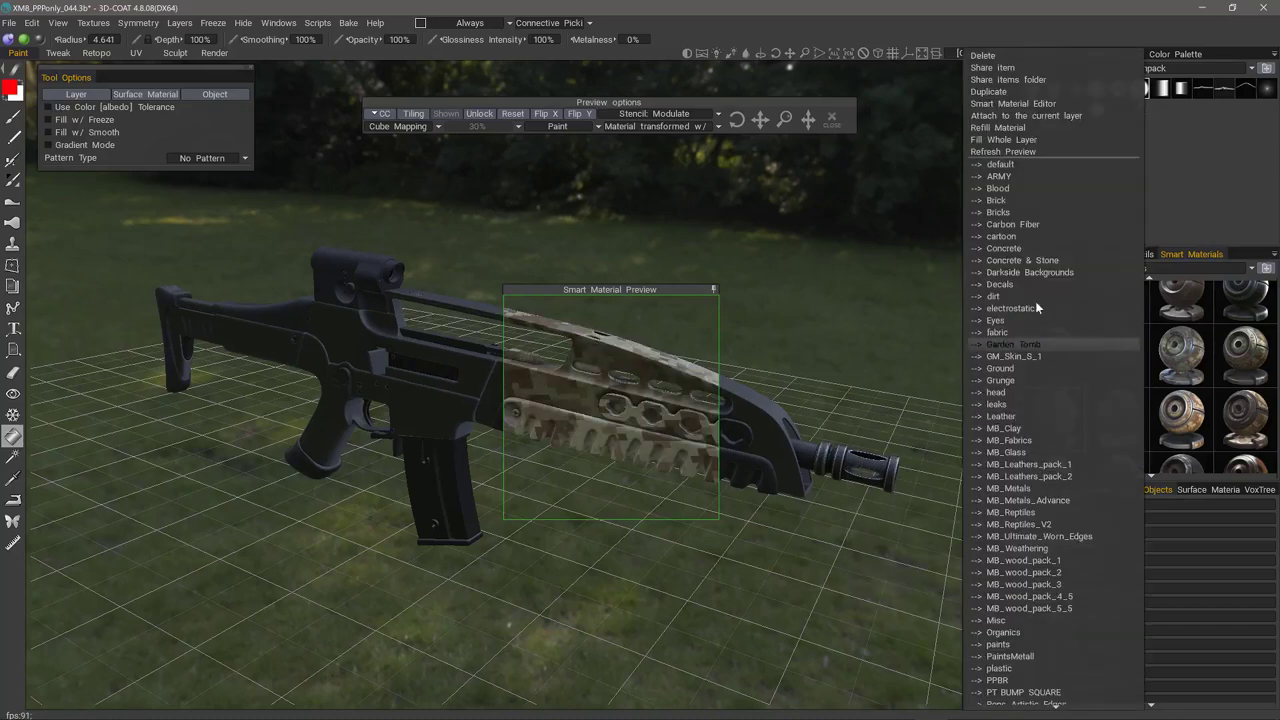
pyautogui.click(1013, 141)
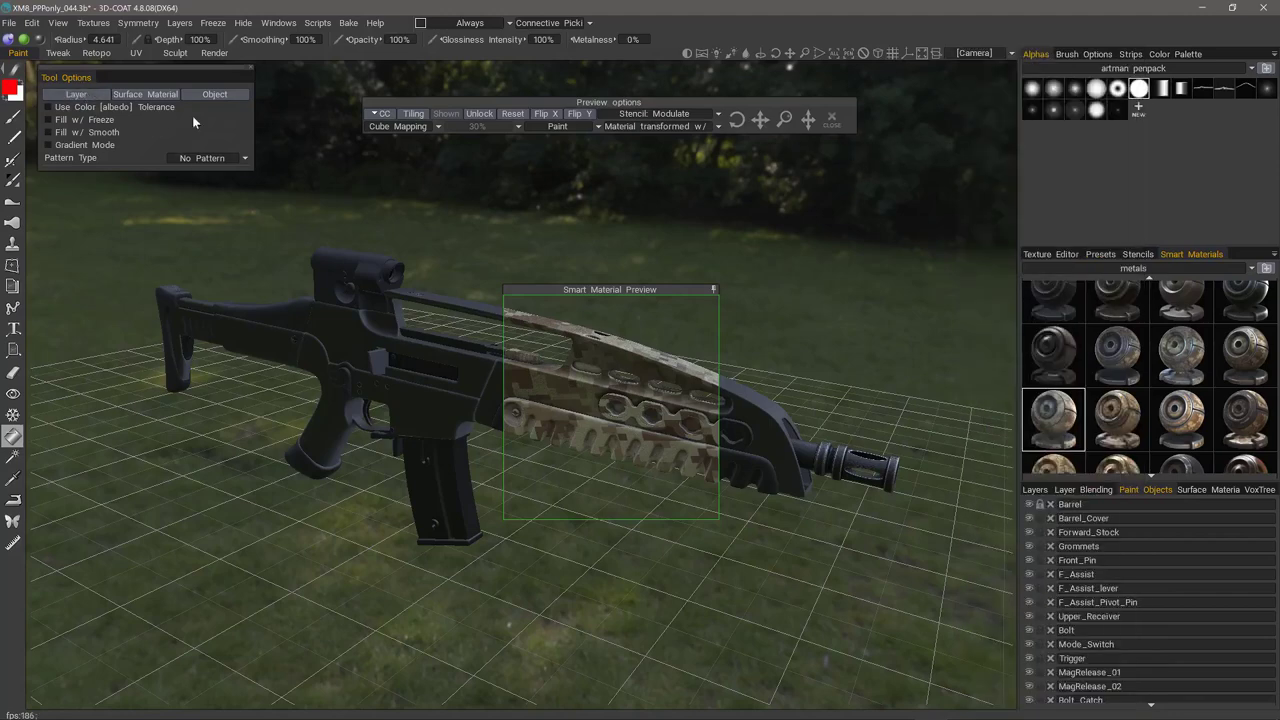
pyautogui.rightClick(1056, 412)
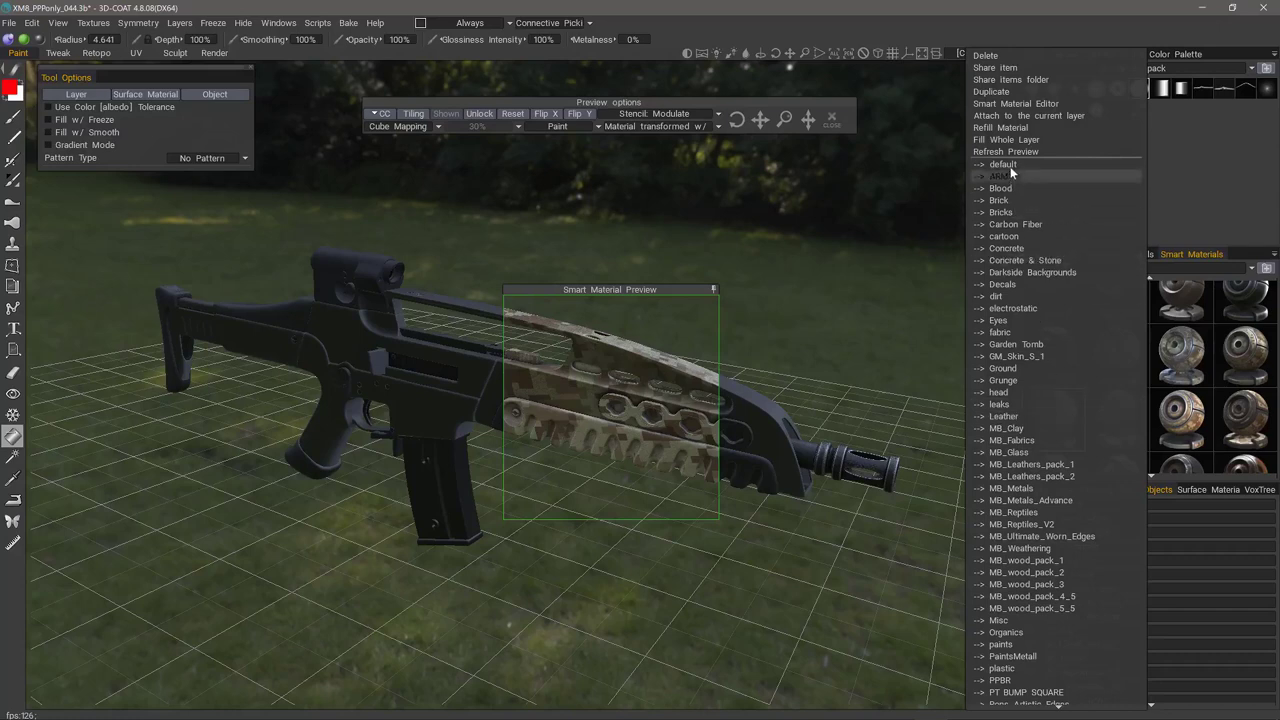
pyautogui.click(838, 462)
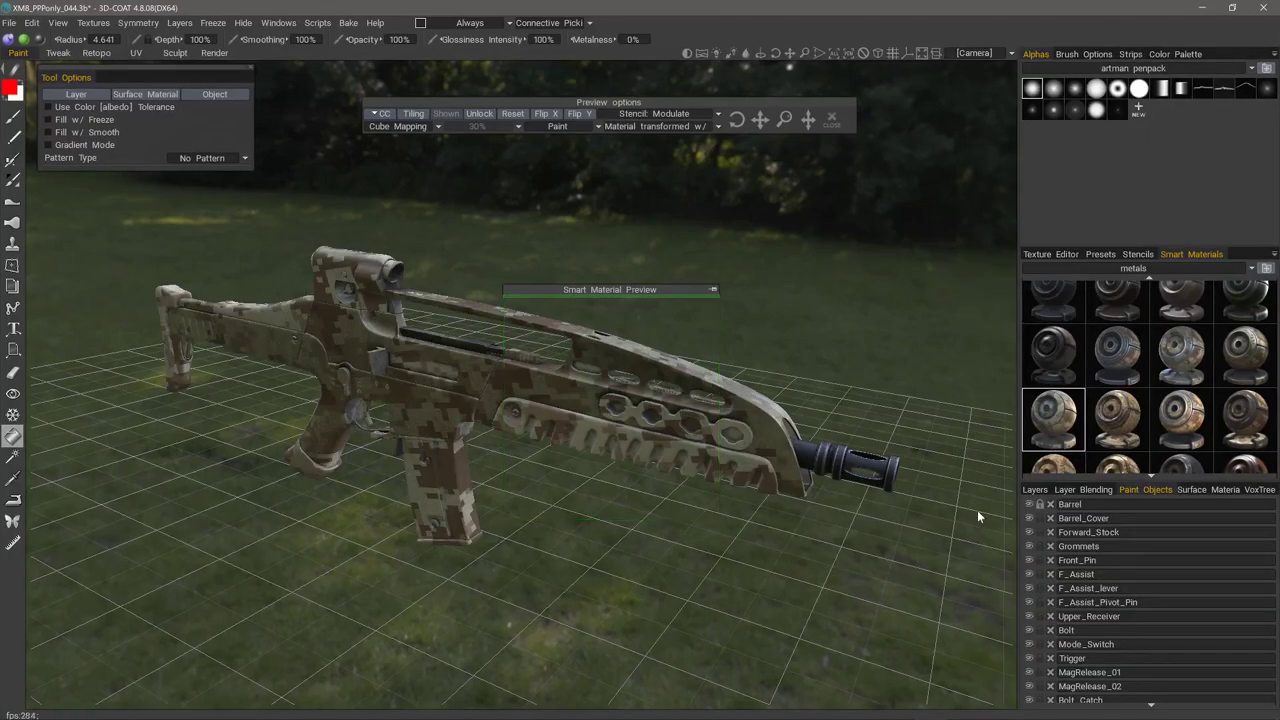
pyautogui.click(1033, 489)
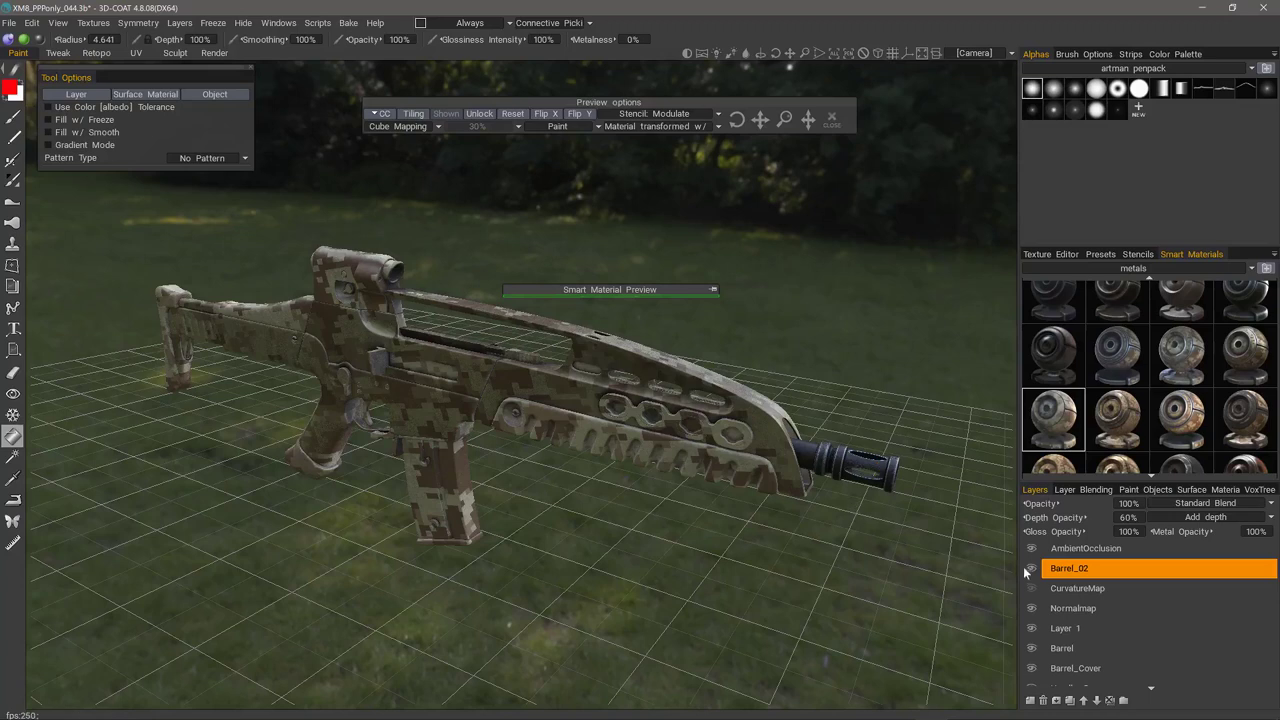
pyautogui.hotkey('ctrl', 'z')
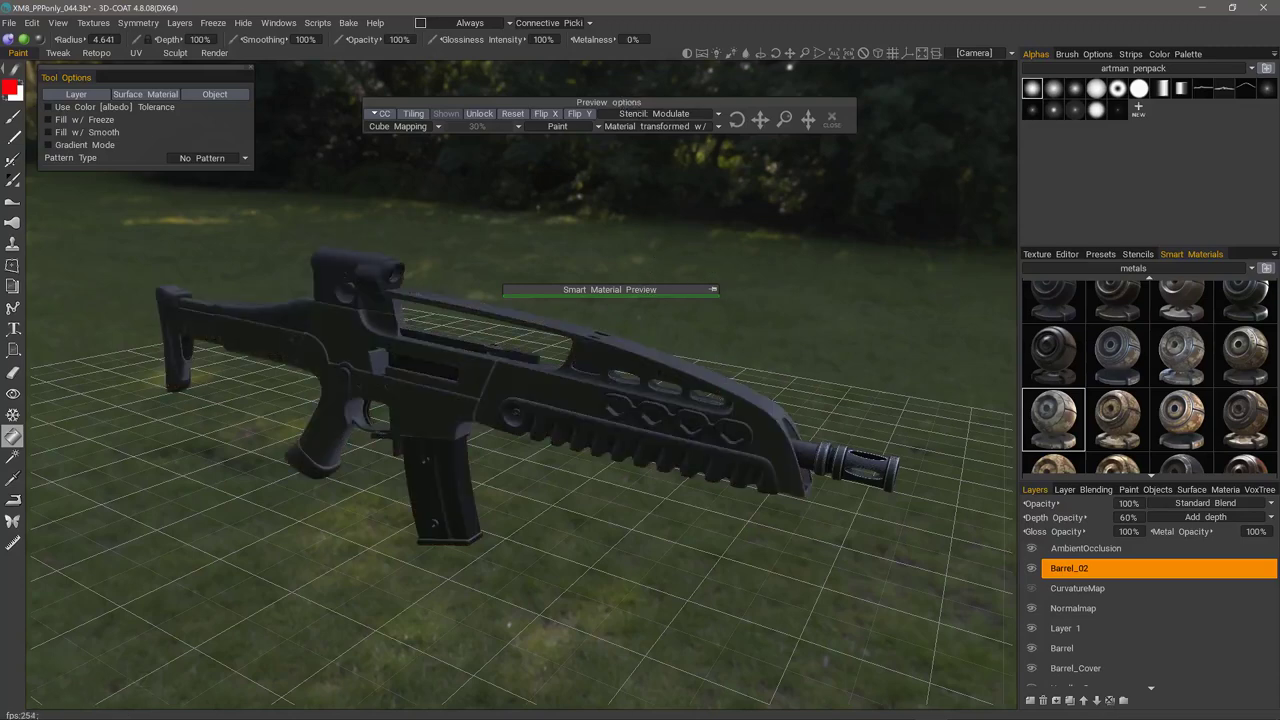
# Step: Inspect the color correction settings in the preview options and collapse them again
pyautogui.moveTo(600, 100); pyautogui.dragTo(646, 94)
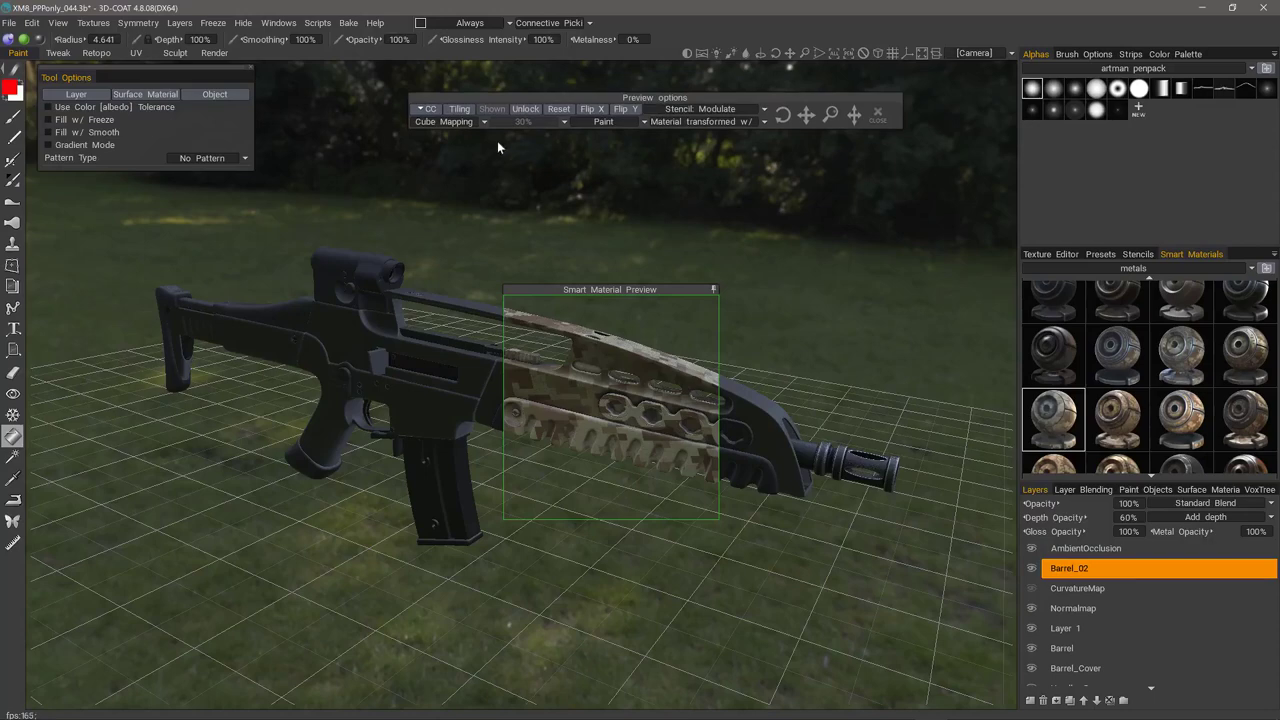
pyautogui.click(428, 108)
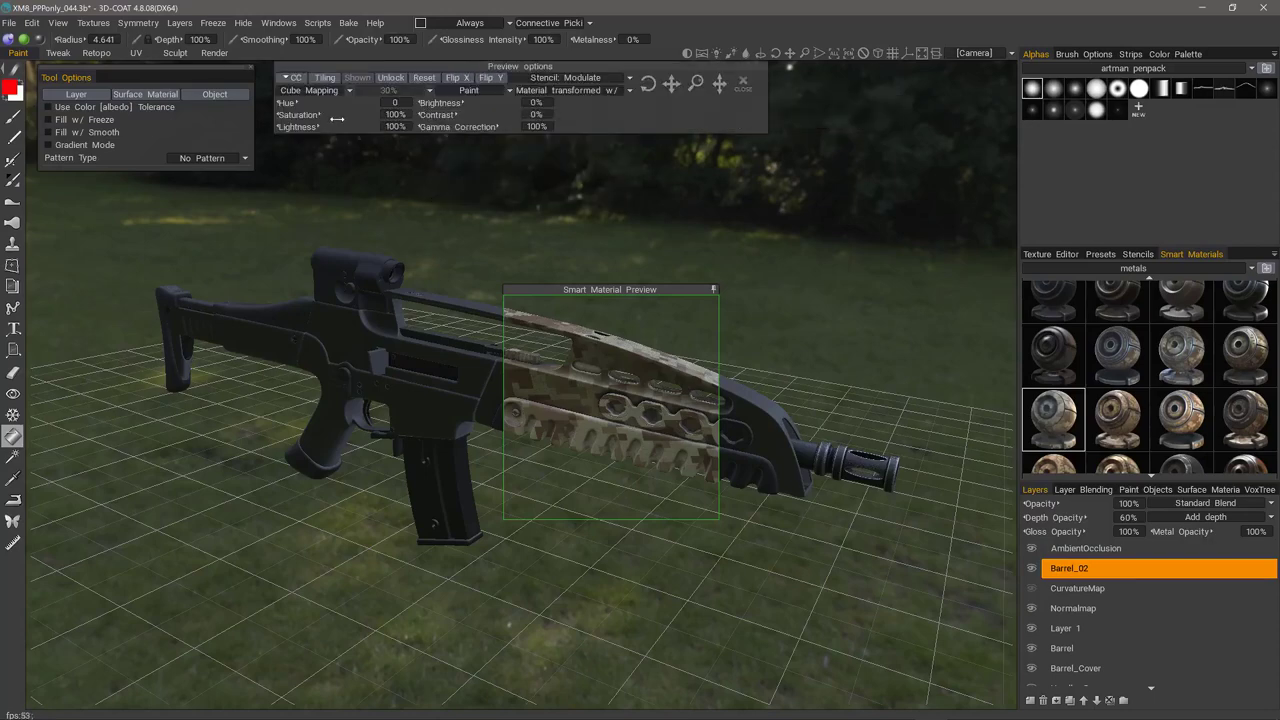
pyautogui.click(294, 77)
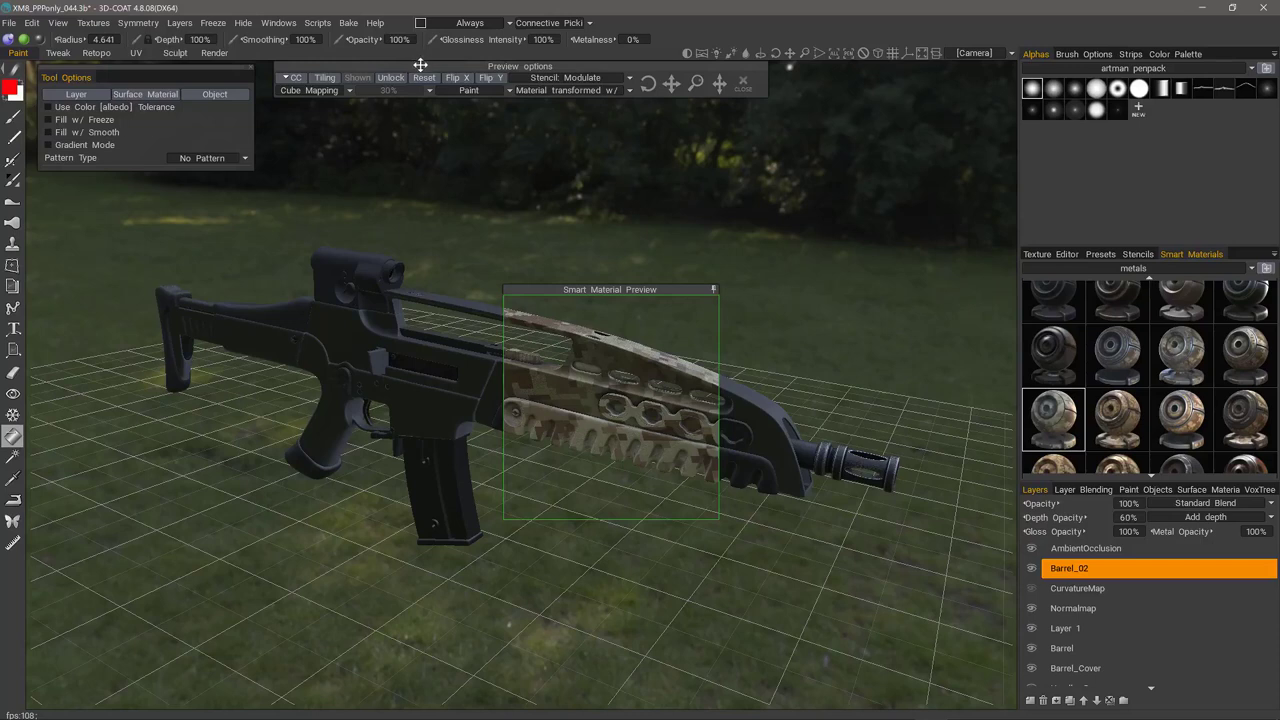
pyautogui.moveTo(420, 65); pyautogui.dragTo(506, 114)
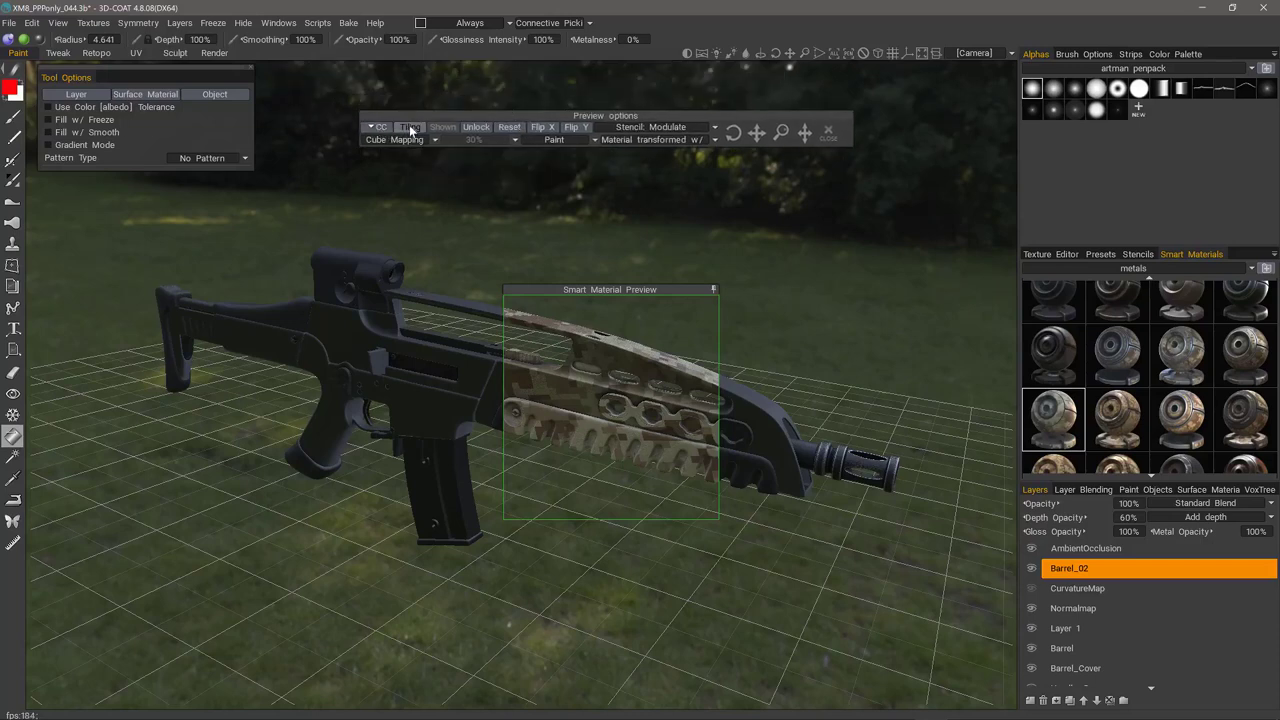
# Step: Reset the previewed camouflage's placement, try flipping it in X and Y, and scale its pattern down on the handguard
pyautogui.click(510, 128)
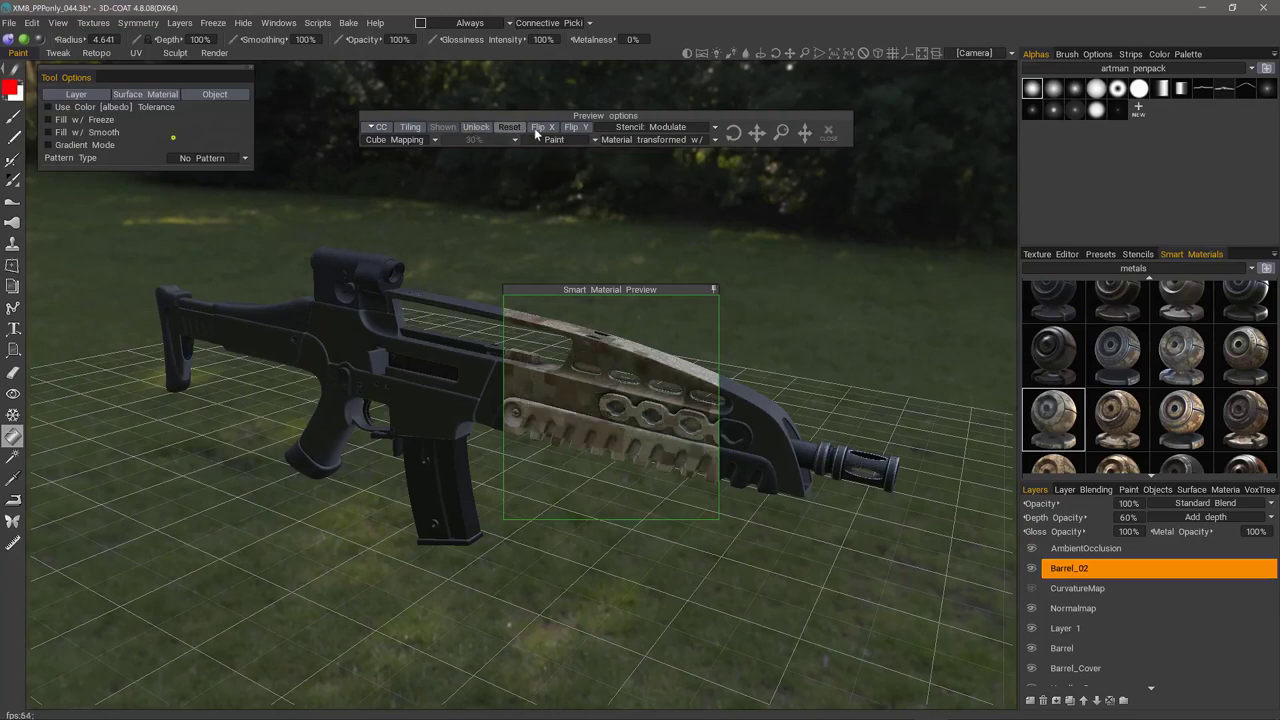
pyautogui.click(544, 128)
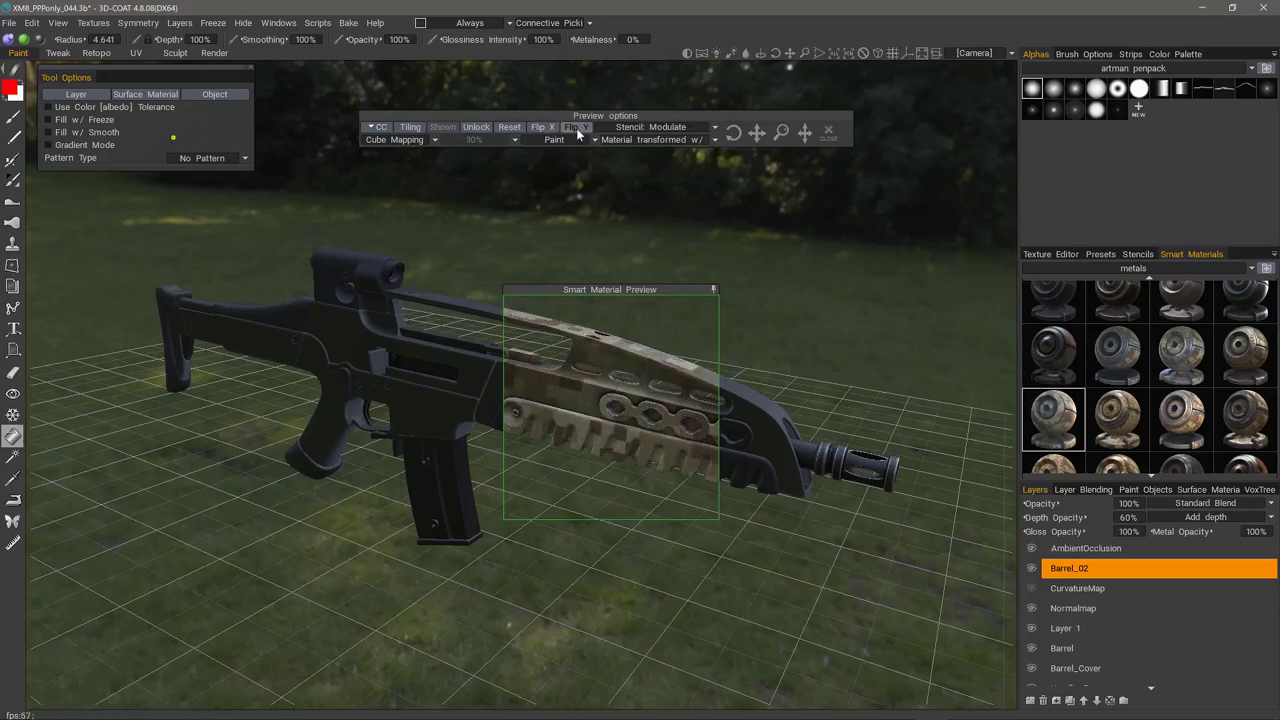
pyautogui.click(577, 128)
pyautogui.click(579, 128)
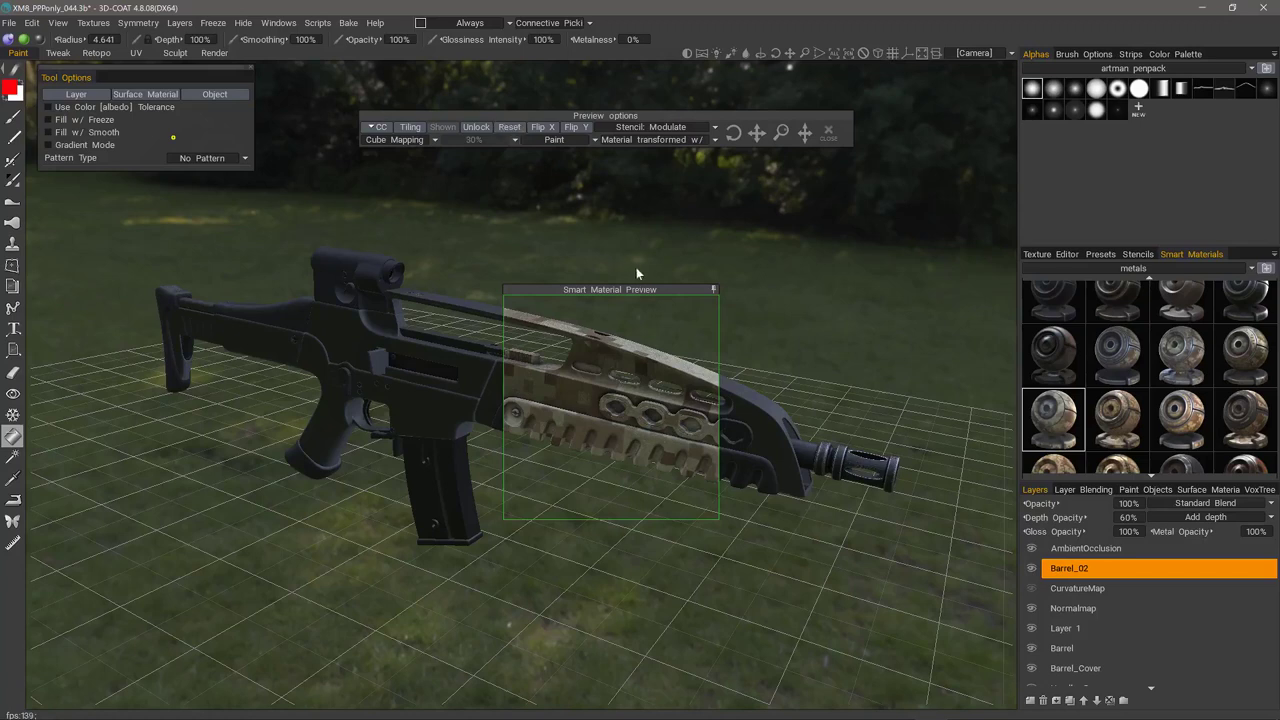
pyautogui.moveTo(781, 132); pyautogui.dragTo(869, 152)
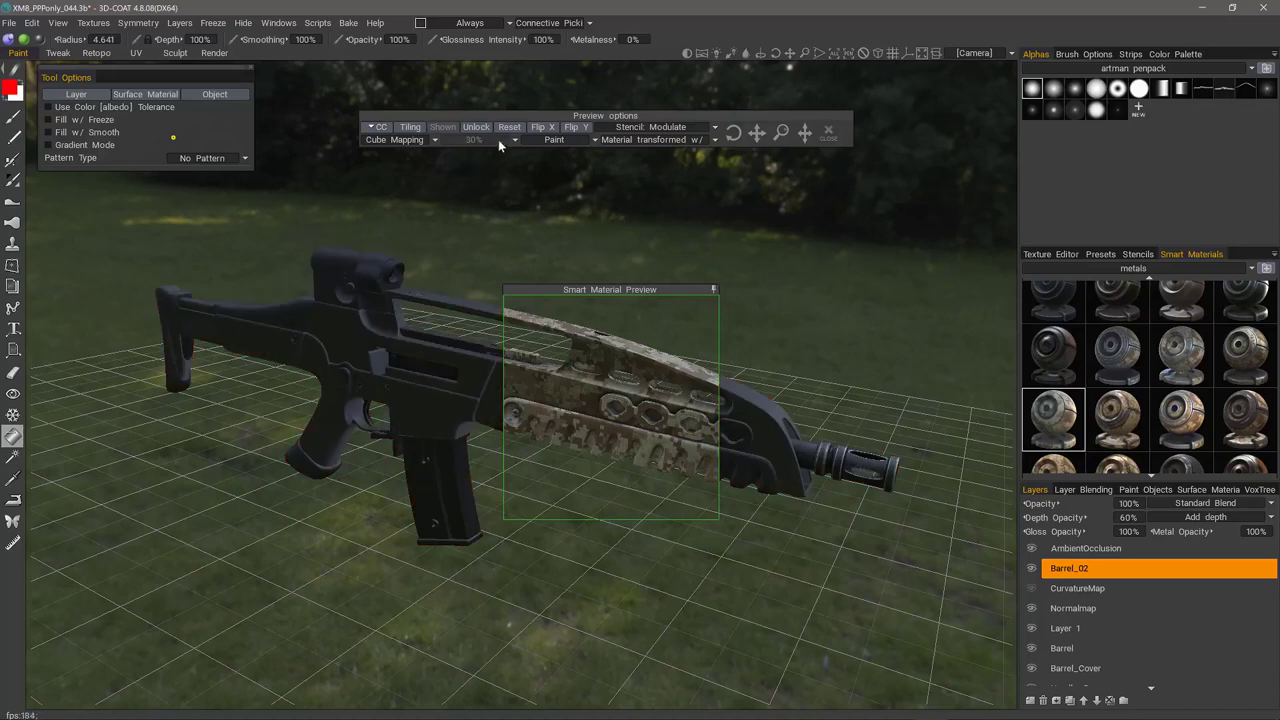
# Step: Change the preview mapping to From Camera, reset the overlay's placement, and move its center onto the rifle's handguard
pyautogui.click(395, 141)
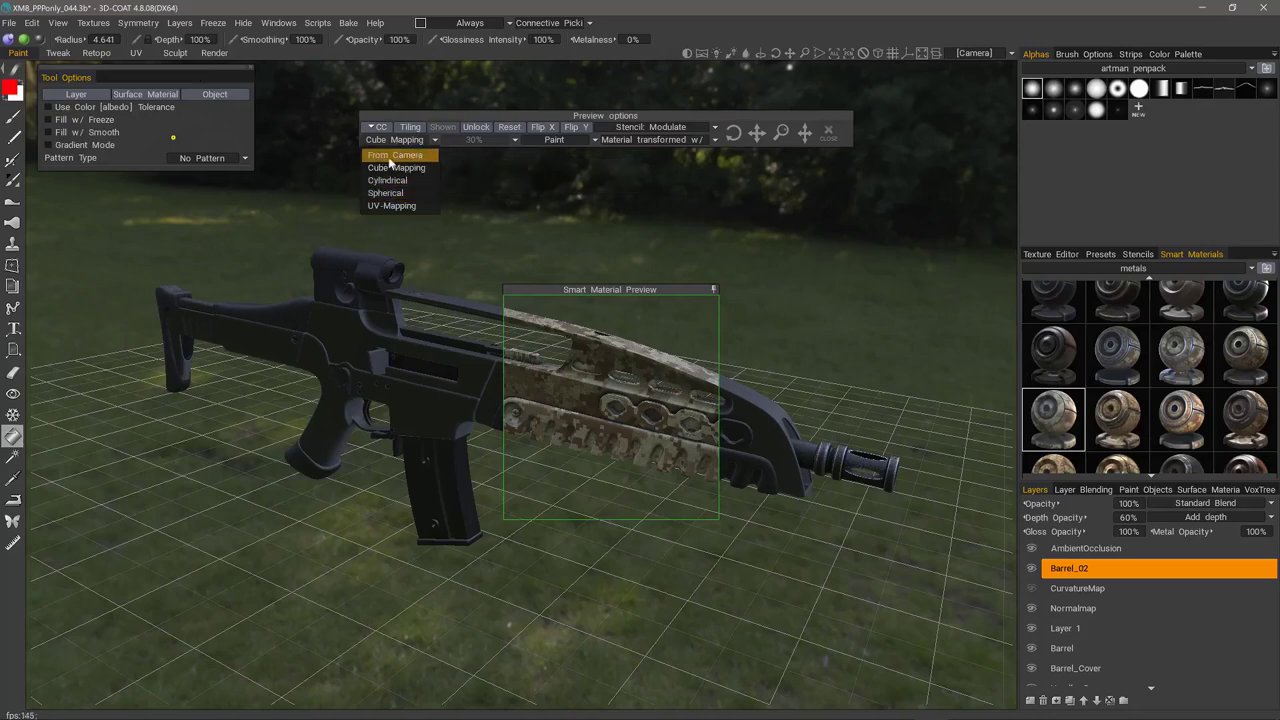
pyautogui.click(401, 156)
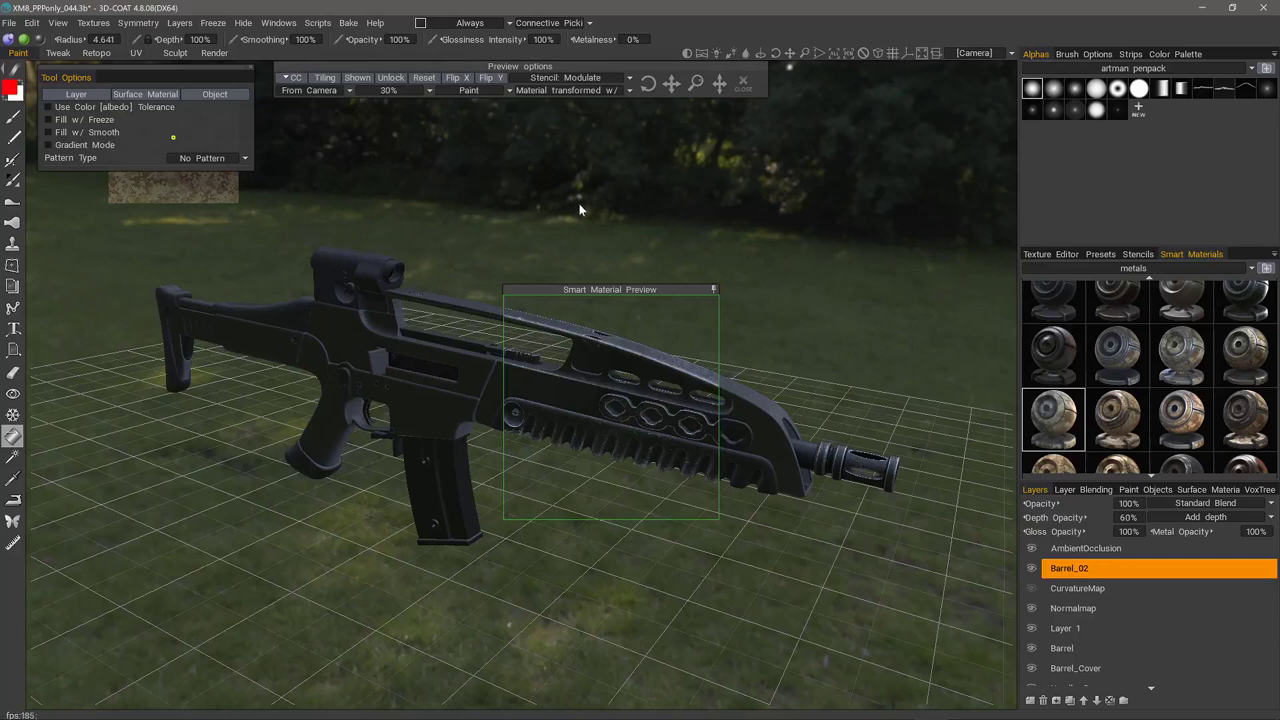
pyautogui.moveTo(185, 74); pyautogui.dragTo(230, 235)
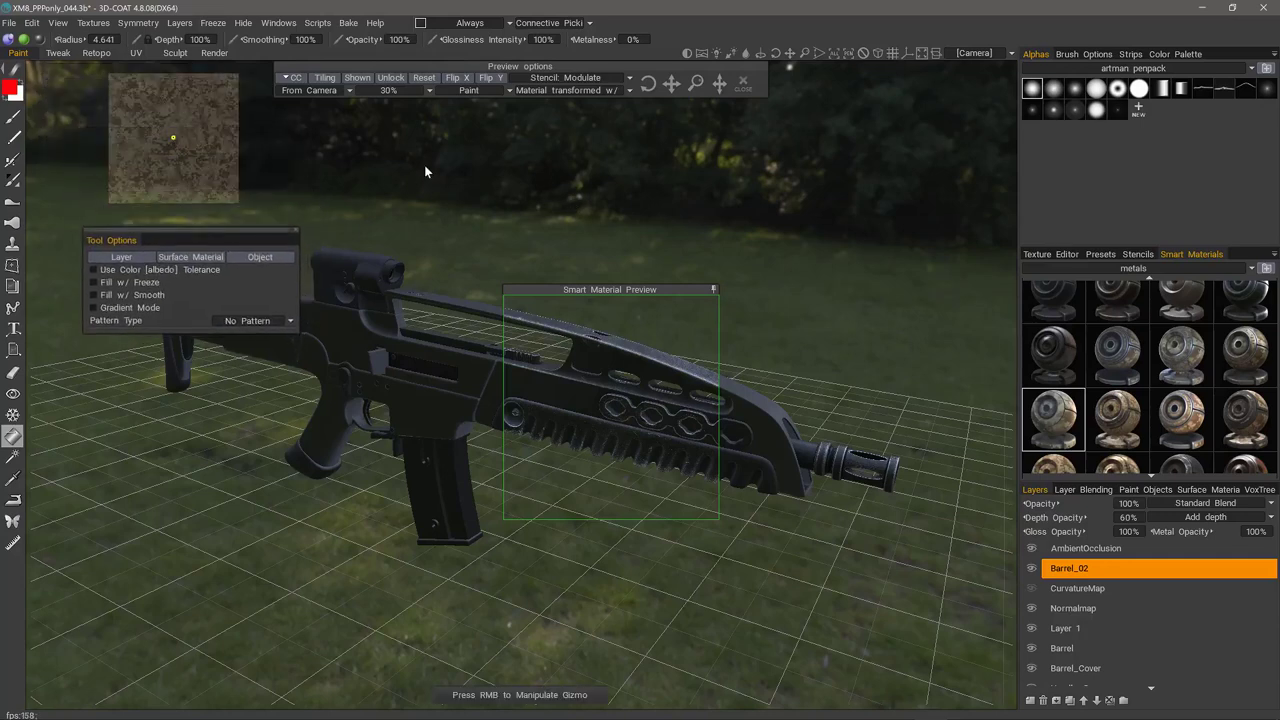
pyautogui.click(427, 85)
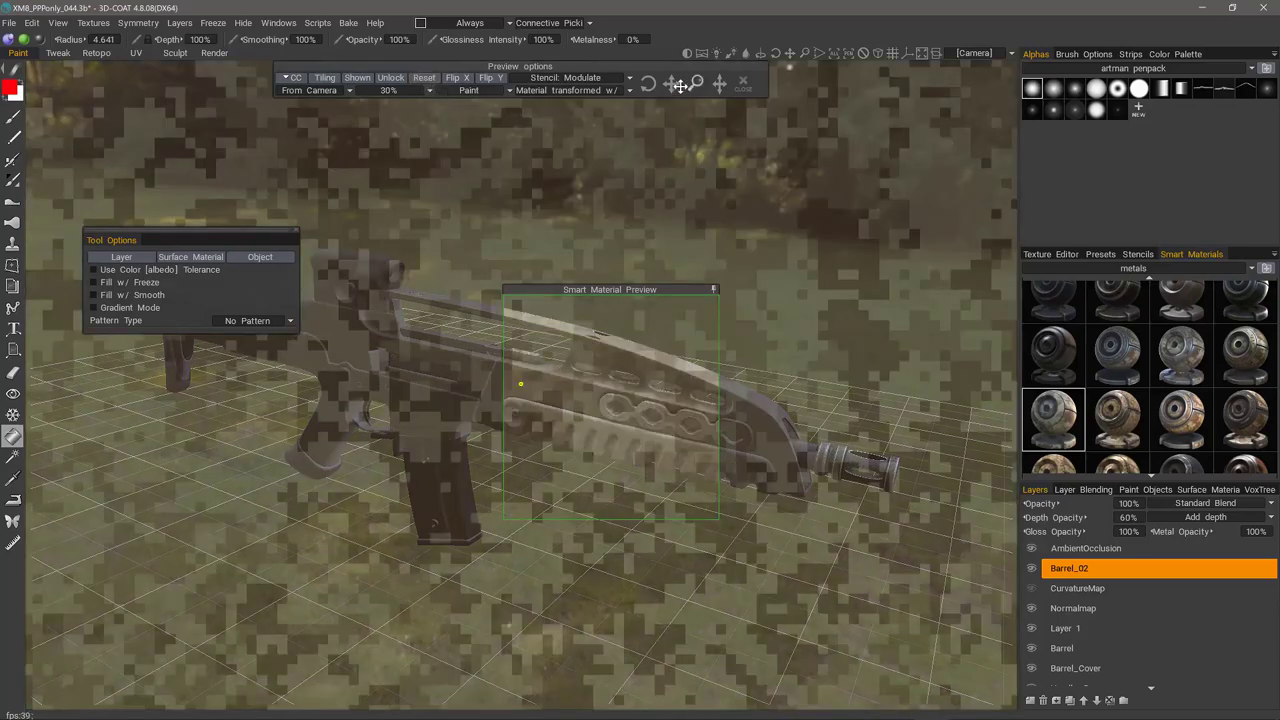
pyautogui.moveTo(679, 85); pyautogui.dragTo(769, 129)
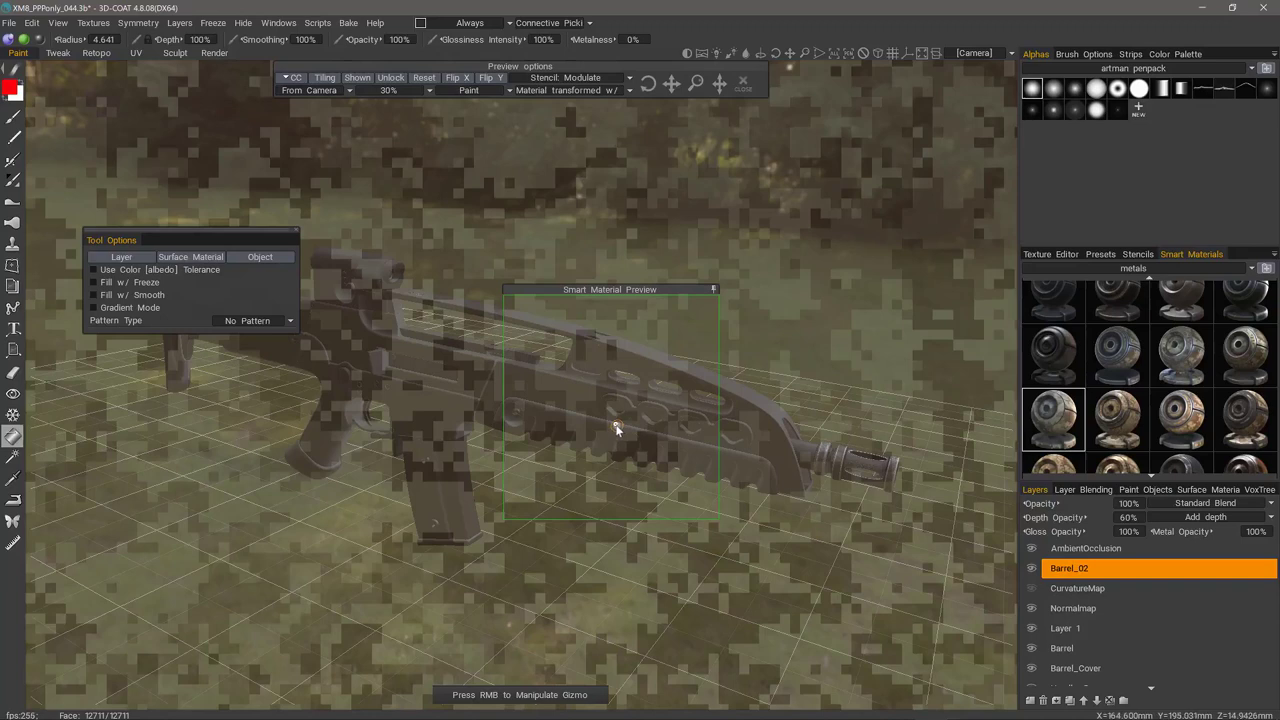
# Step: Show the transform gizmo on the camouflage overlay and rotate the pattern slightly by hand
pyautogui.moveTo(616, 428); pyautogui.dragTo(664, 470, button='right')
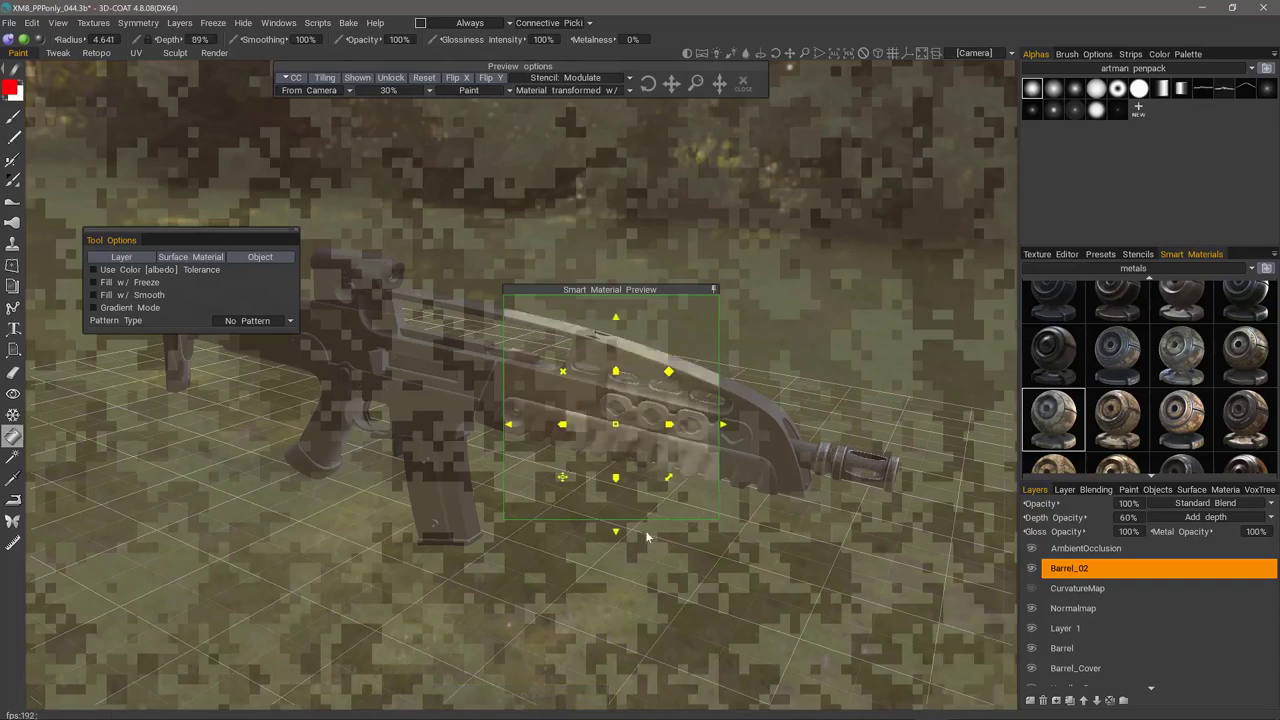
pyautogui.moveTo(669, 371); pyautogui.dragTo(669, 482)
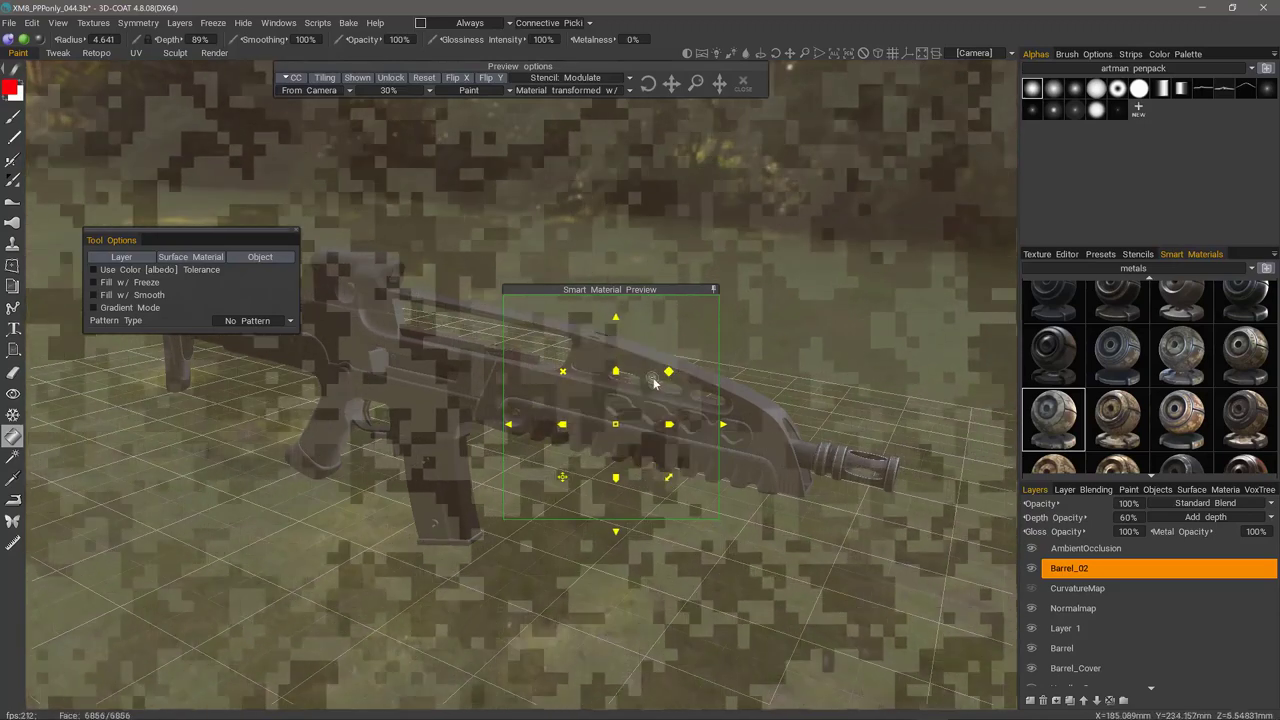
pyautogui.moveTo(668, 373); pyautogui.dragTo(663, 485)
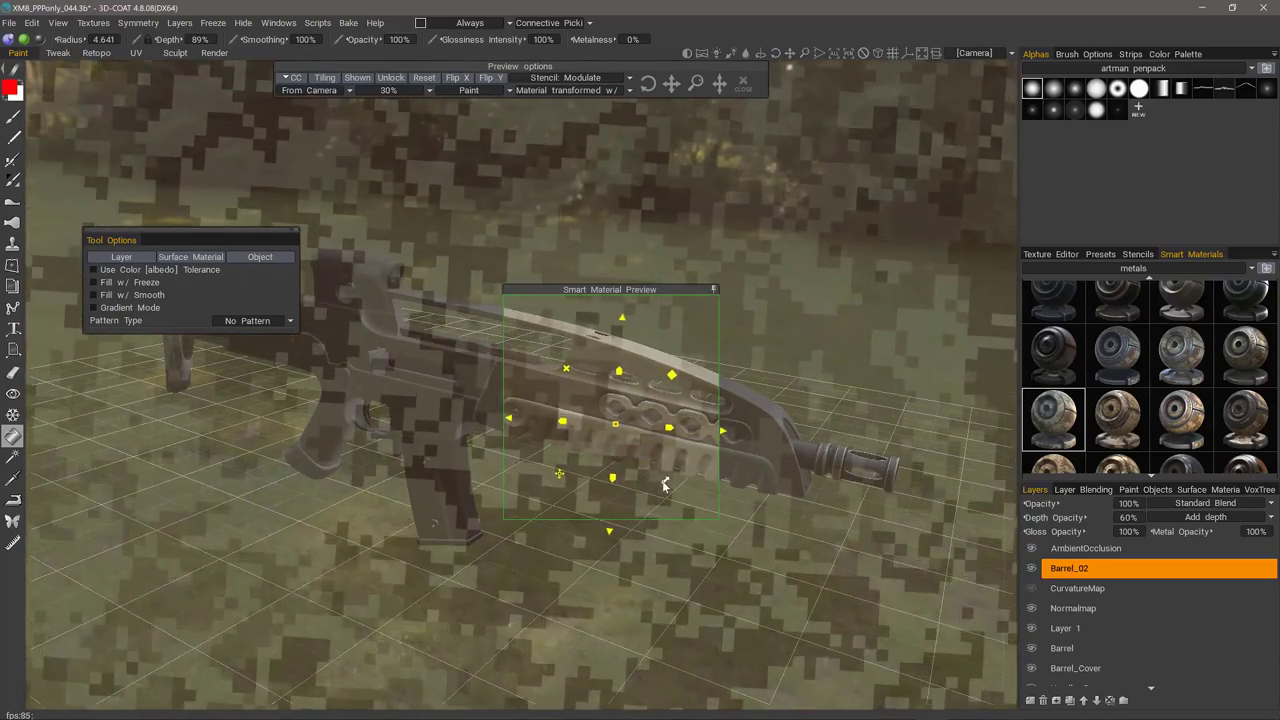
# Step: Set the camouflage overlay's rotation to exactly 45 degrees
pyautogui.click(666, 484)
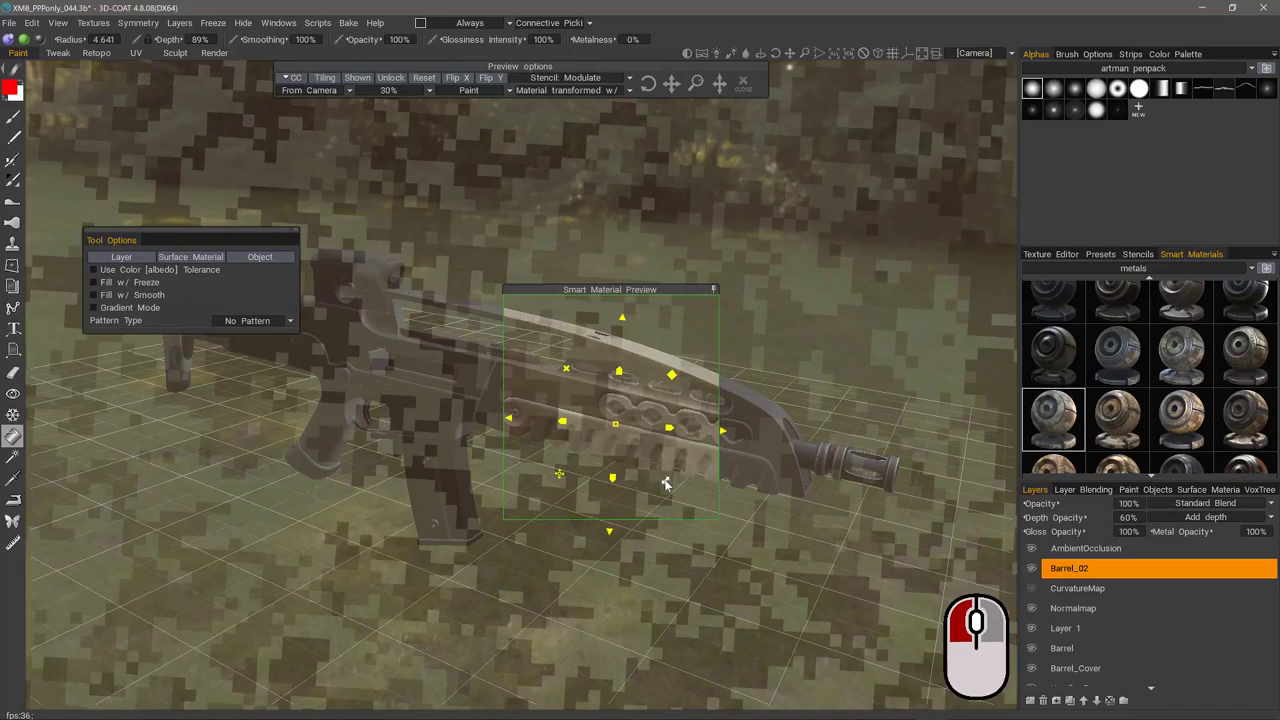
pyautogui.press('space')
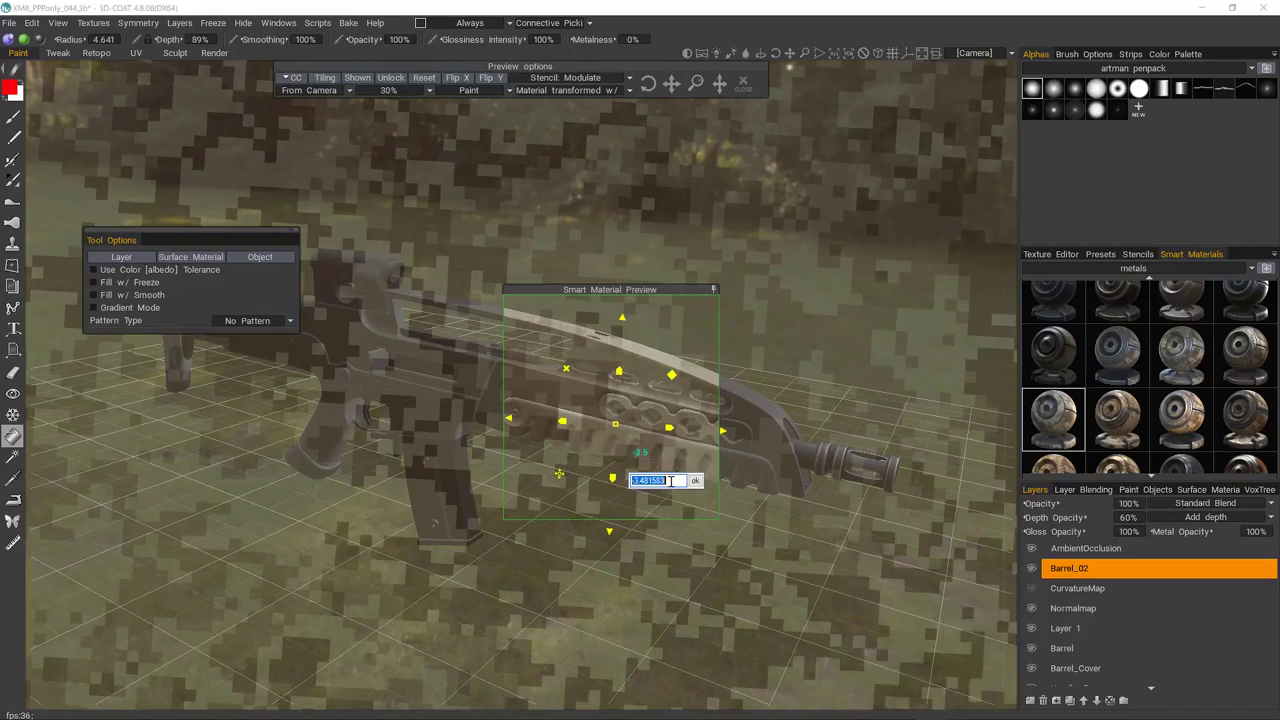
pyautogui.write('45')
pyautogui.press('Return')
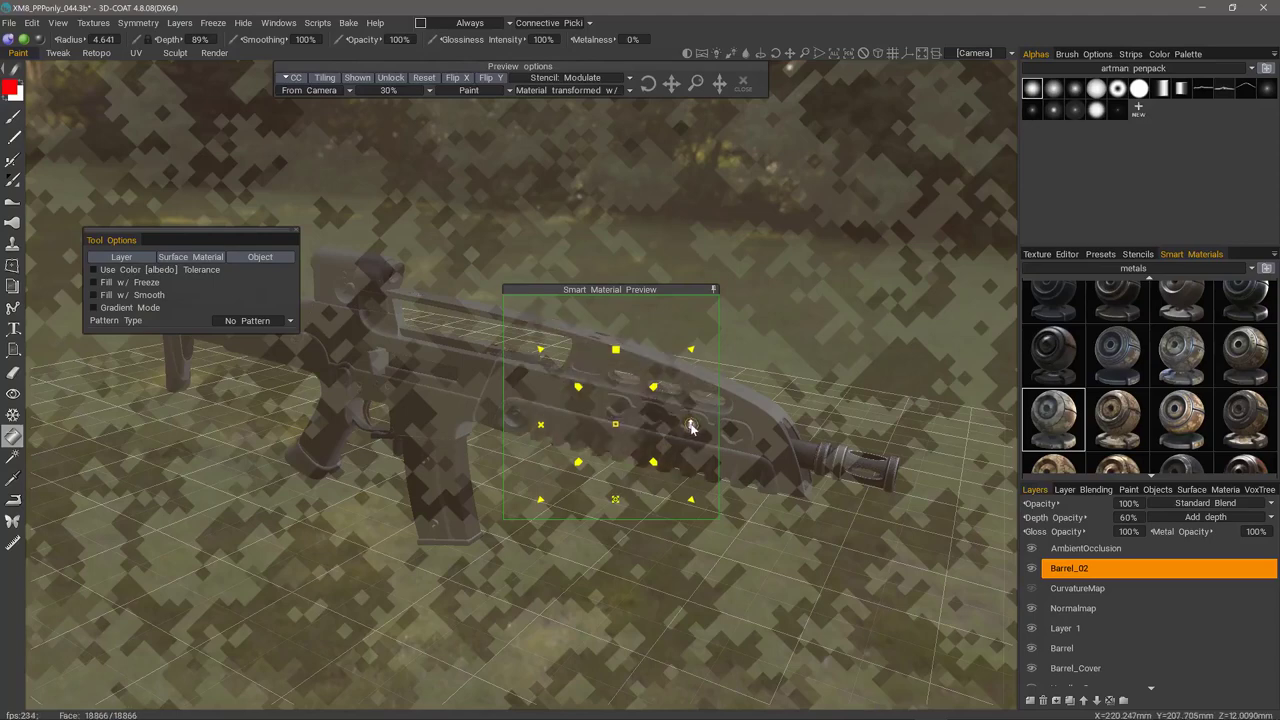
# Step: Set the camouflage overlay's rotation angle to 0 degrees
pyautogui.click(690, 427)
pyautogui.press('space')
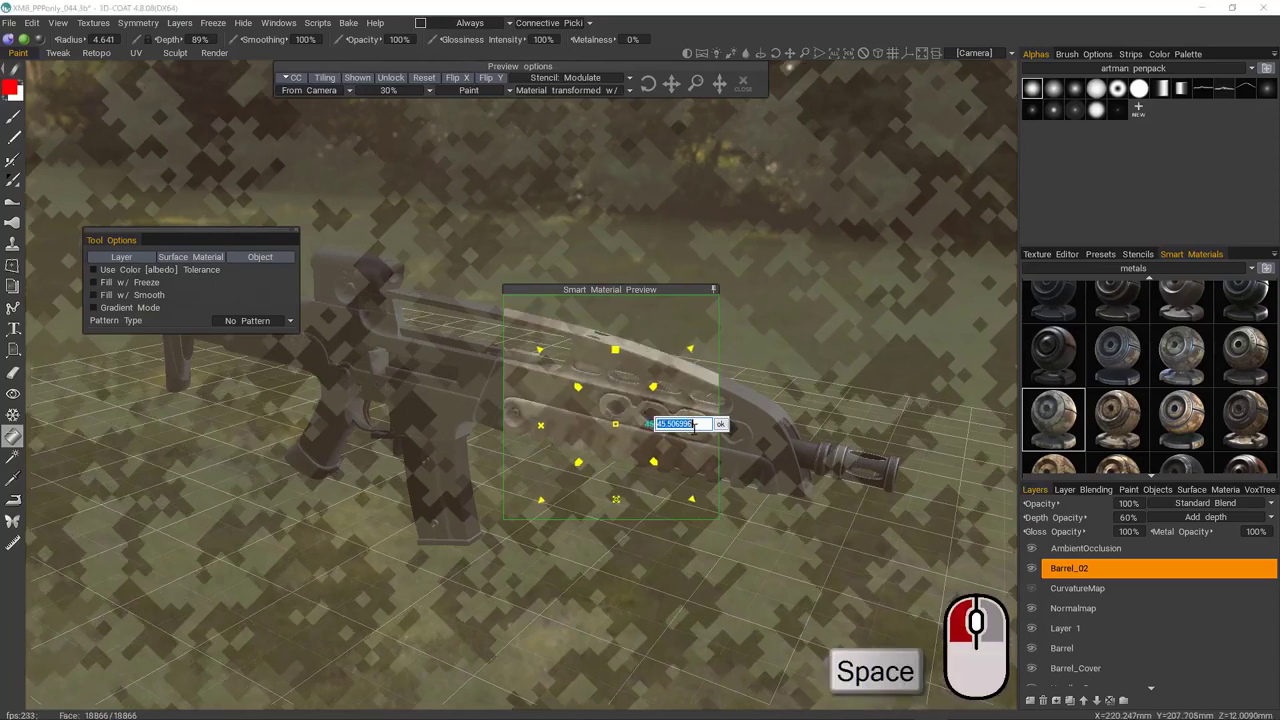
pyautogui.write('0')
pyautogui.press('Return')
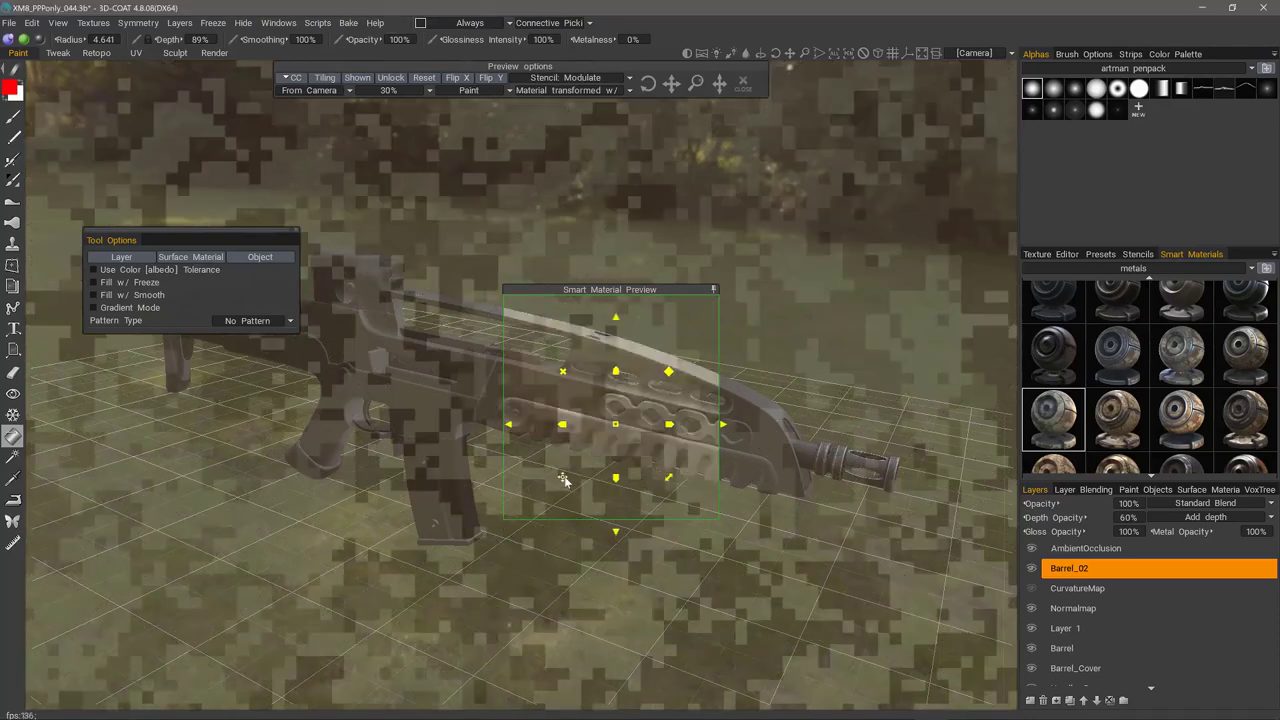
# Step: Reposition and slightly rotate the camouflage overlay over the handguard, and hide its transform gizmo
pyautogui.moveTo(562, 480); pyautogui.dragTo(732, 500)
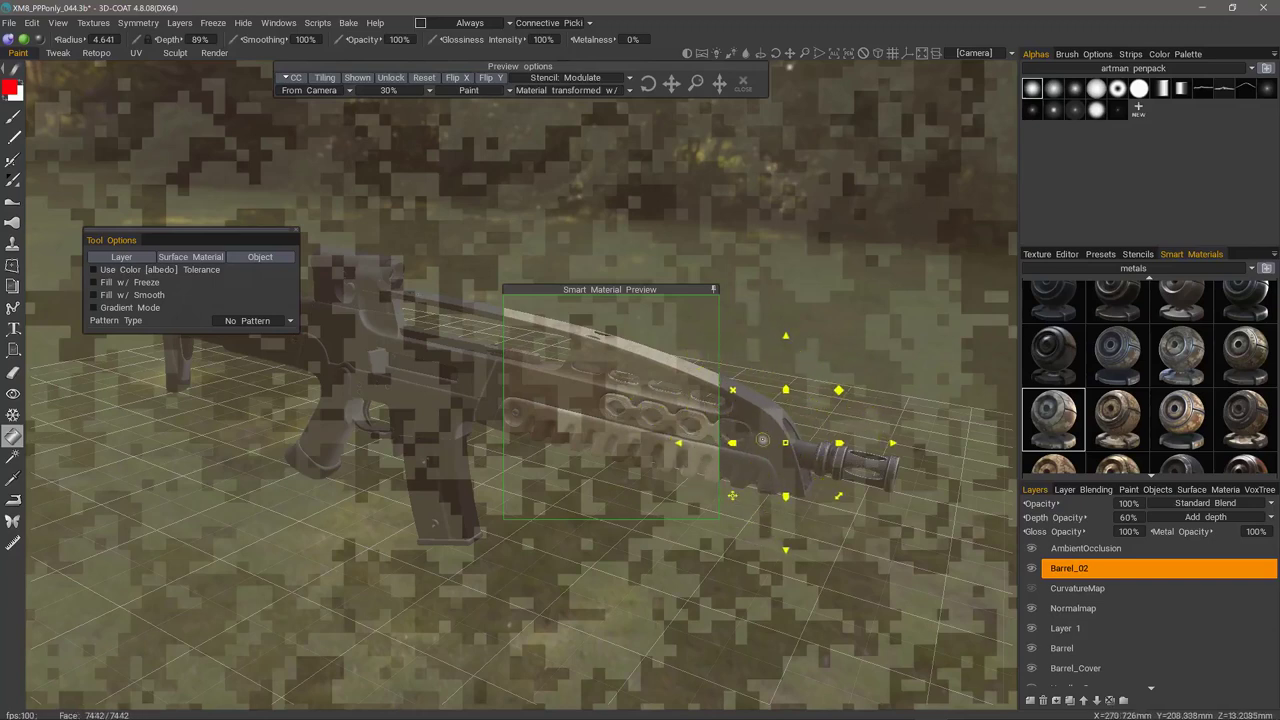
pyautogui.moveTo(838, 497); pyautogui.dragTo(608, 411)
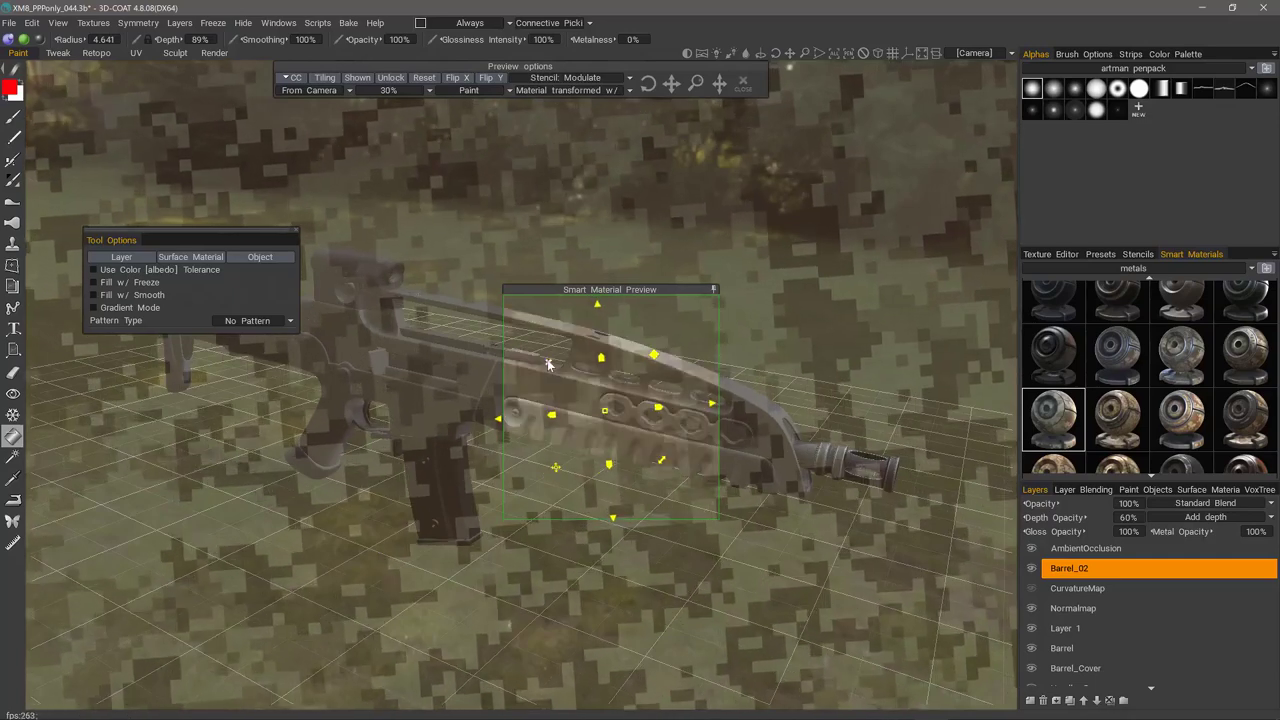
pyautogui.rightClick(606, 412)
pyautogui.moveTo(683, 475); pyautogui.dragTo(681, 494, button='right')
pyautogui.click(509, 91)
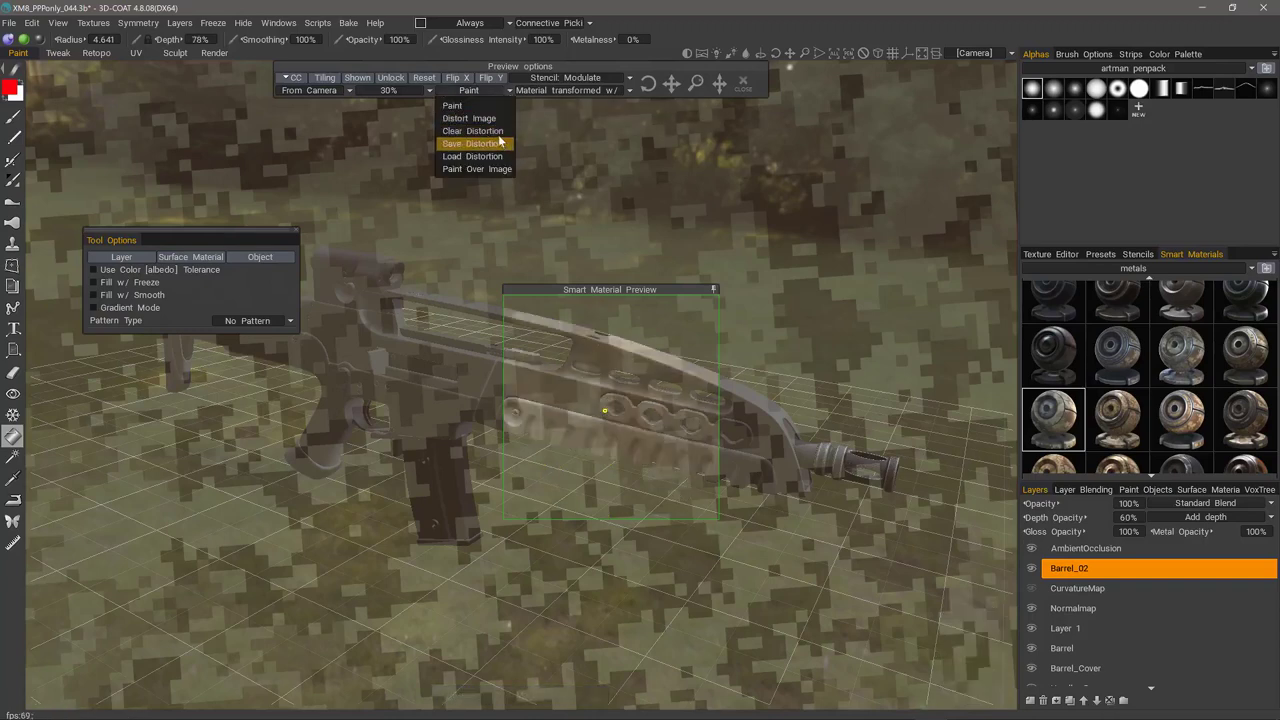
pyautogui.click(325, 92)
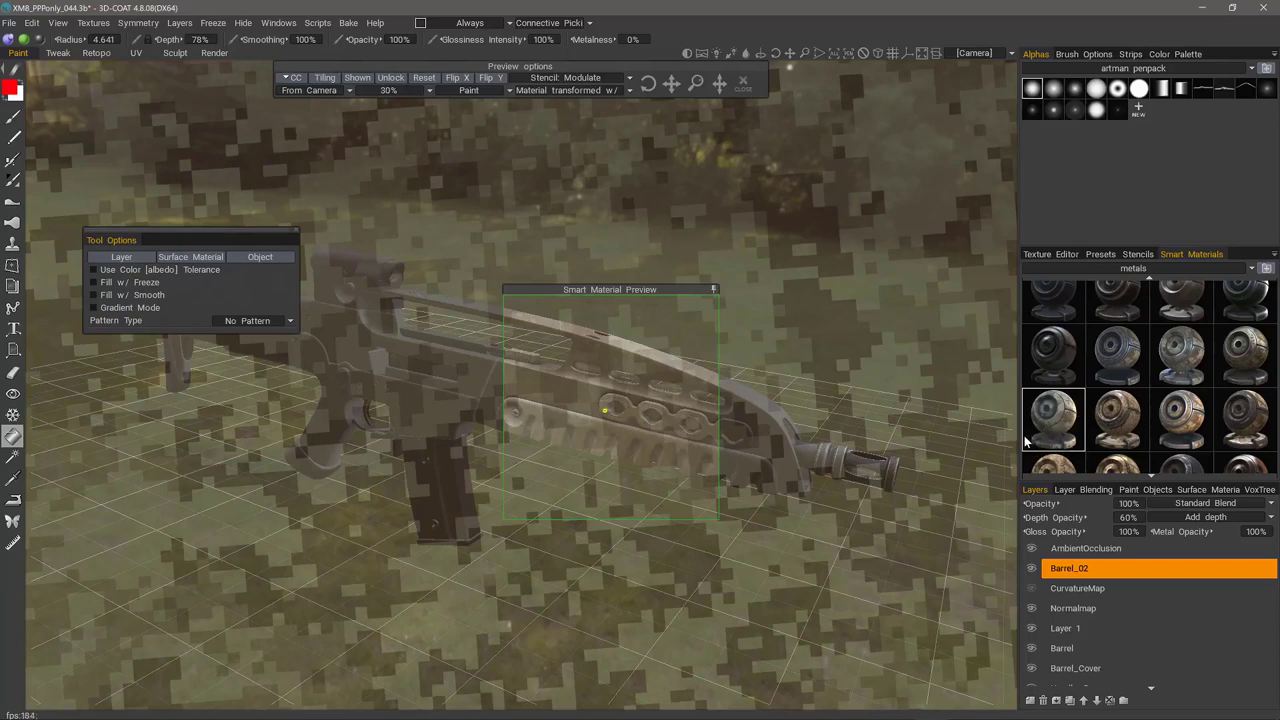
# Step: Open the selected camouflage material in the Smart Material Editor
pyautogui.moveTo(1025, 440)
pyautogui.rightClick(1055, 428)
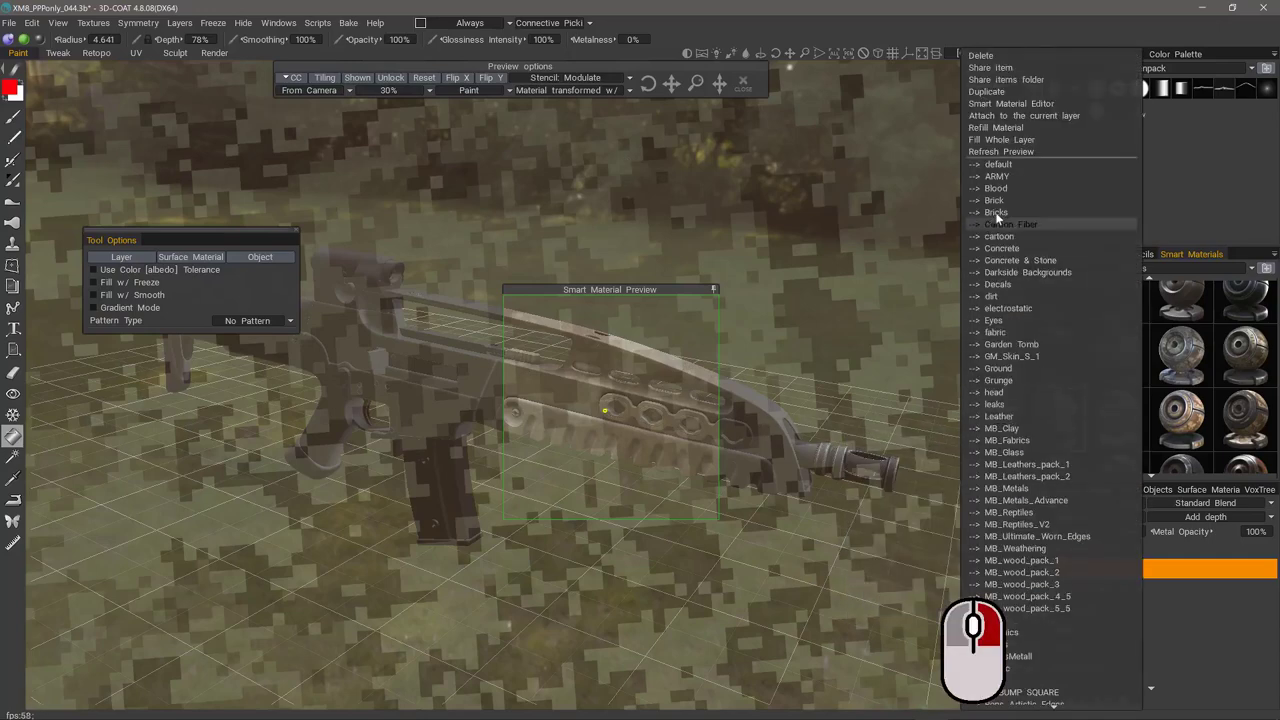
pyautogui.click(988, 103)
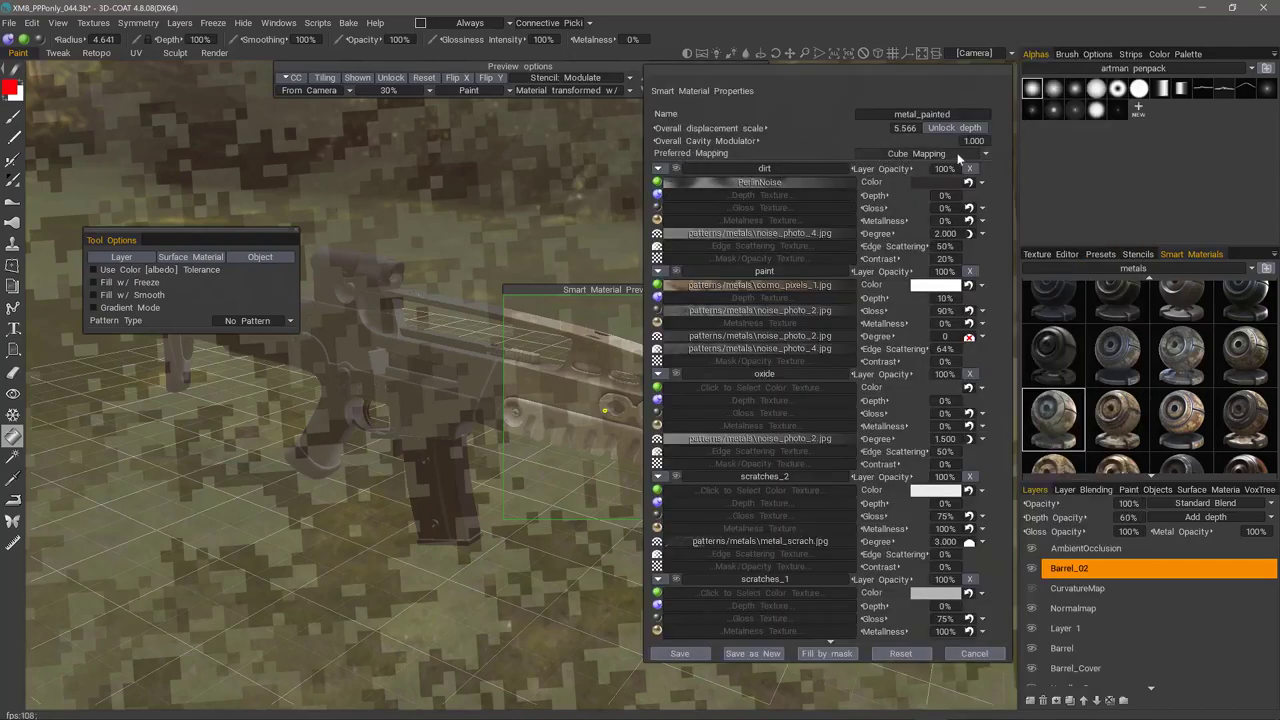
# Step: Set the camouflage material's preferred mapping to From Camera and save the material
pyautogui.click(984, 153)
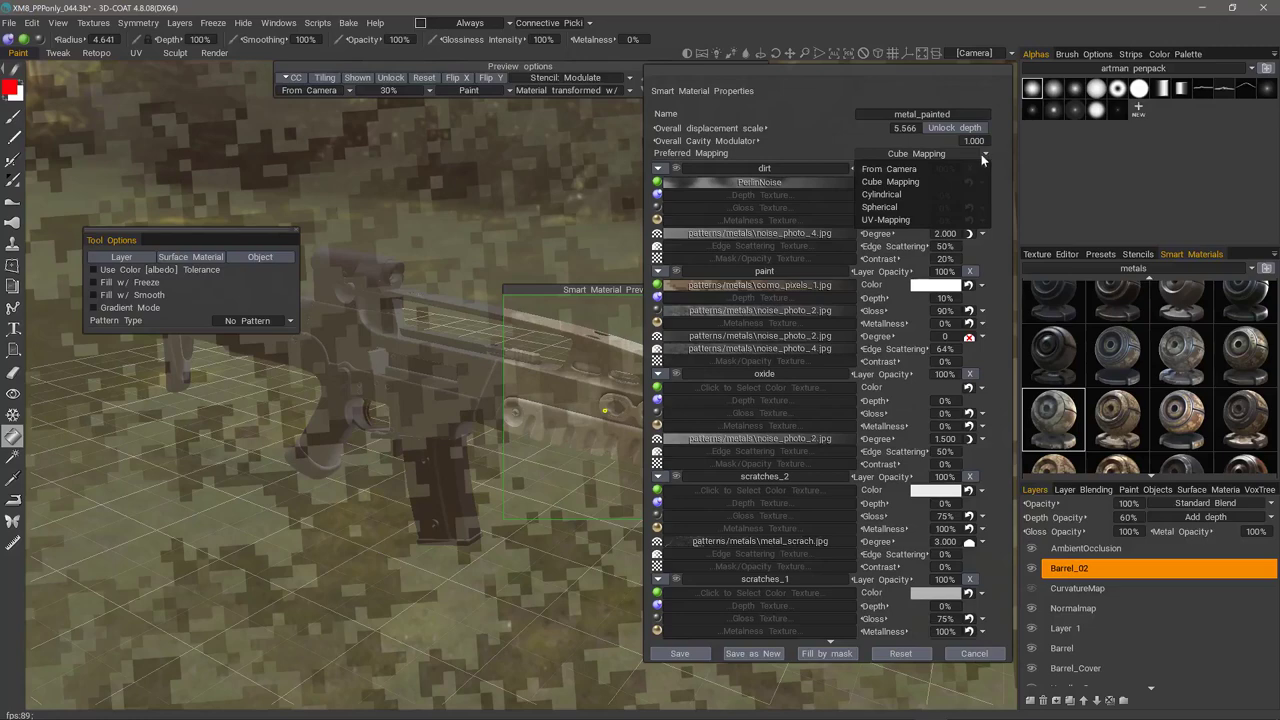
pyautogui.click(898, 170)
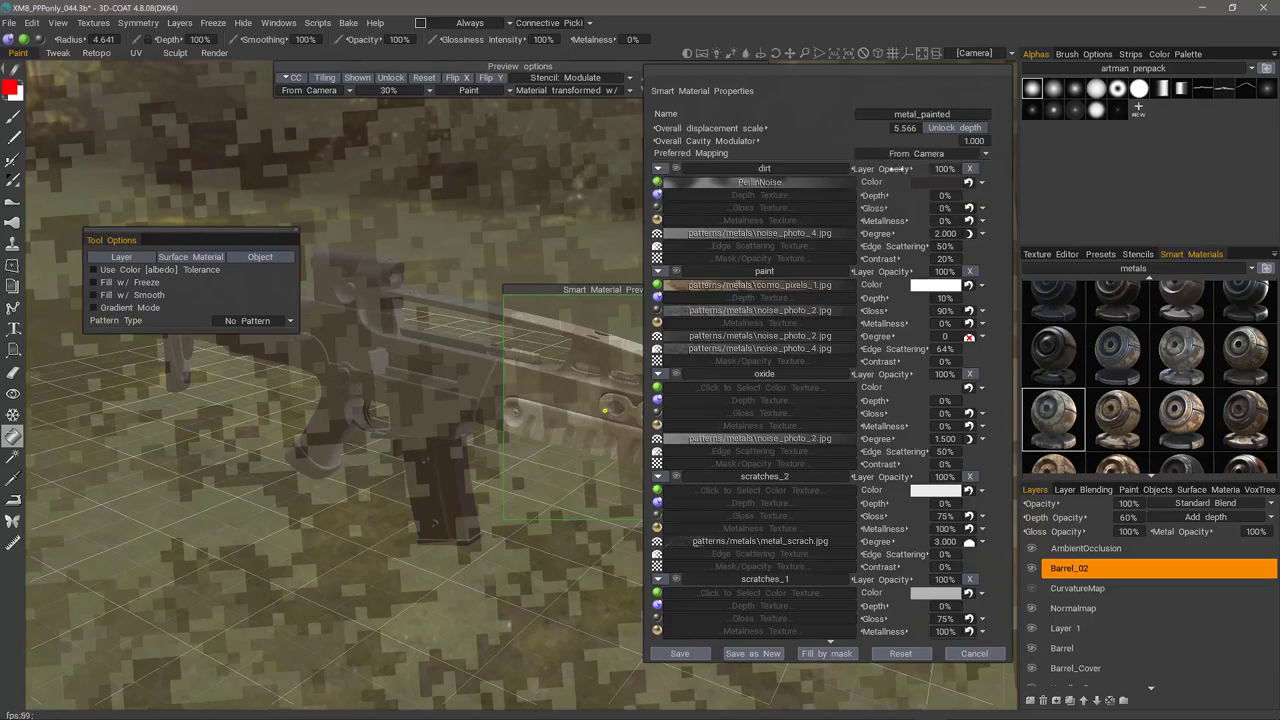
pyautogui.click(686, 655)
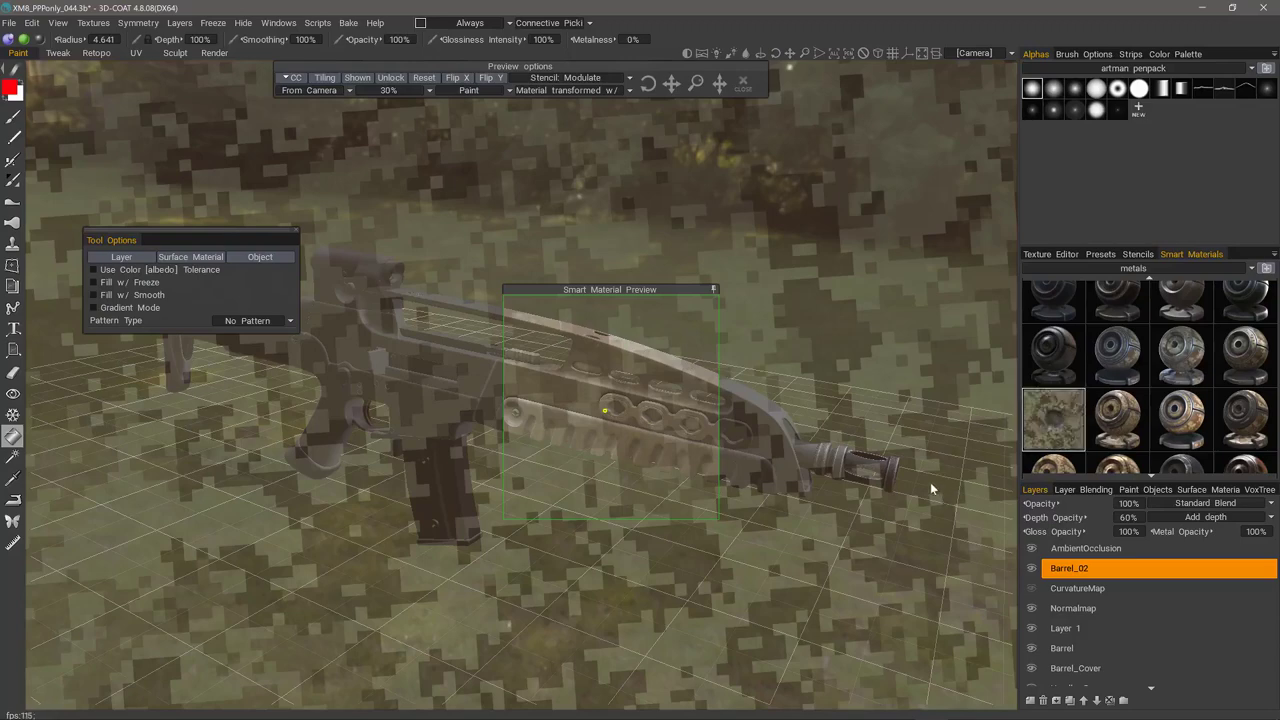
# Step: Reopen the camouflage material in the Smart Material Editor, set its preferred mapping to Cube Mapping, and save it
pyautogui.rightClick(1068, 423)
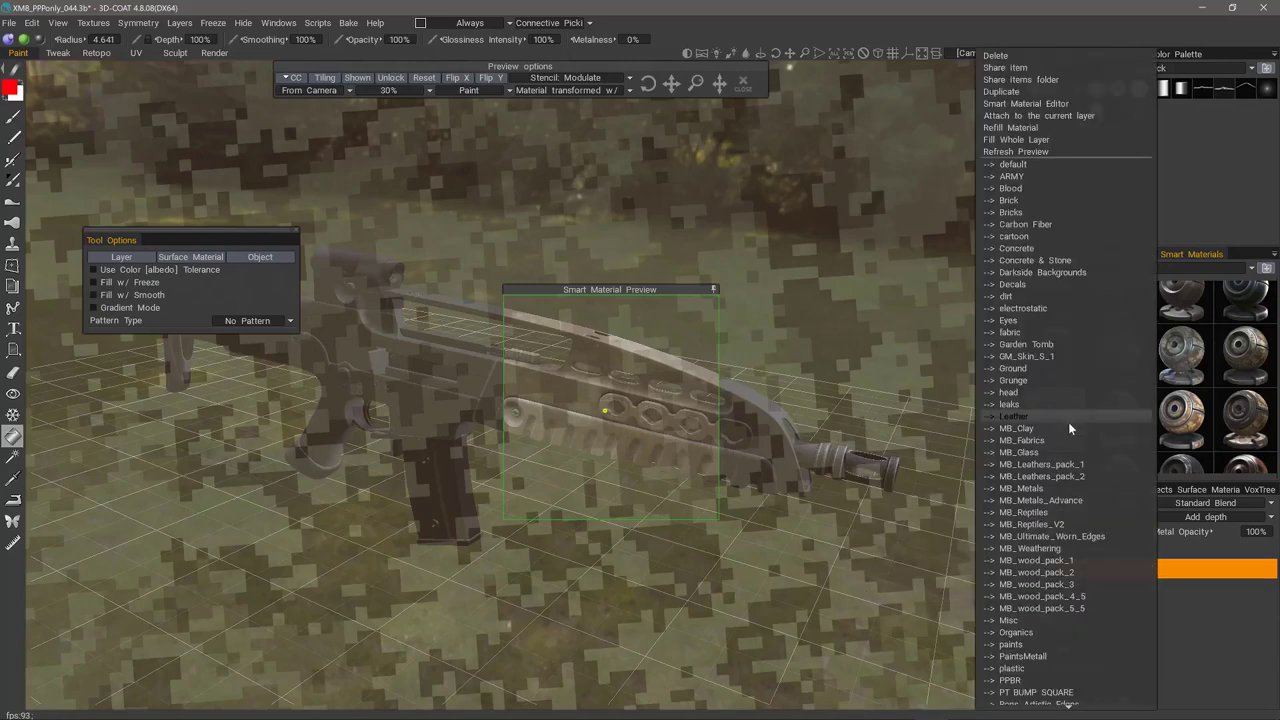
pyautogui.click(1022, 103)
pyautogui.click(912, 156)
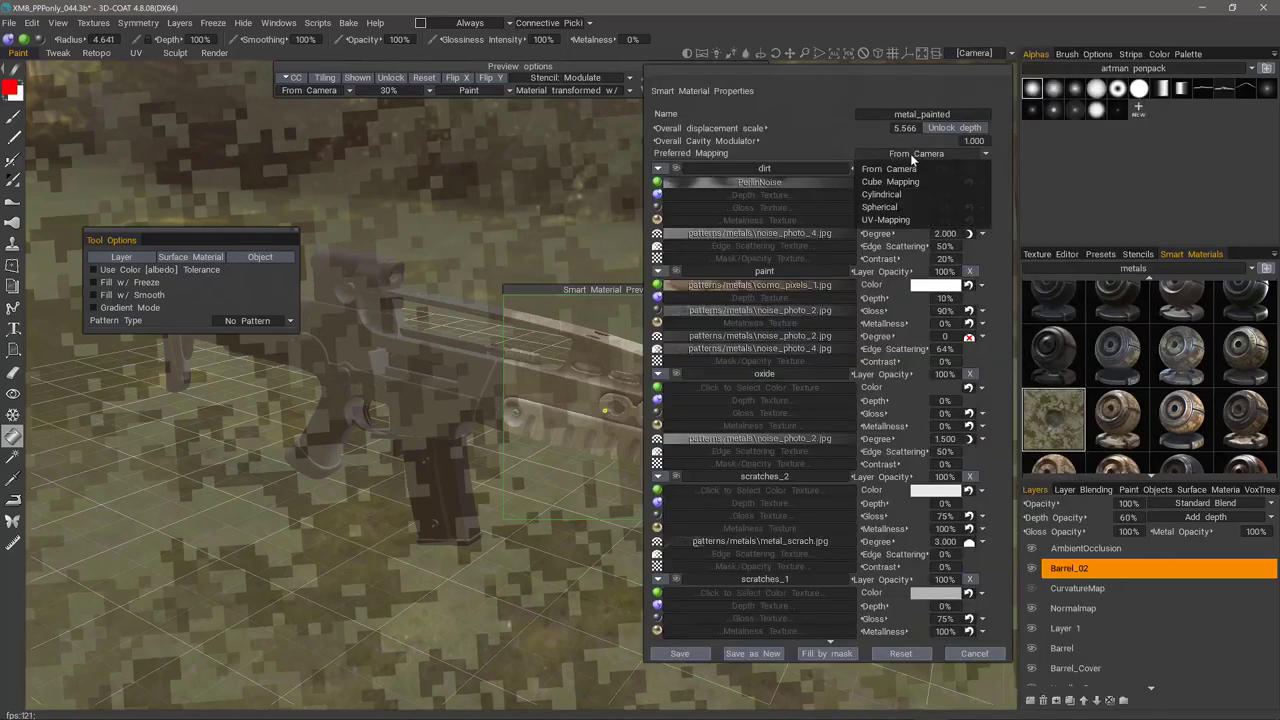
pyautogui.click(905, 182)
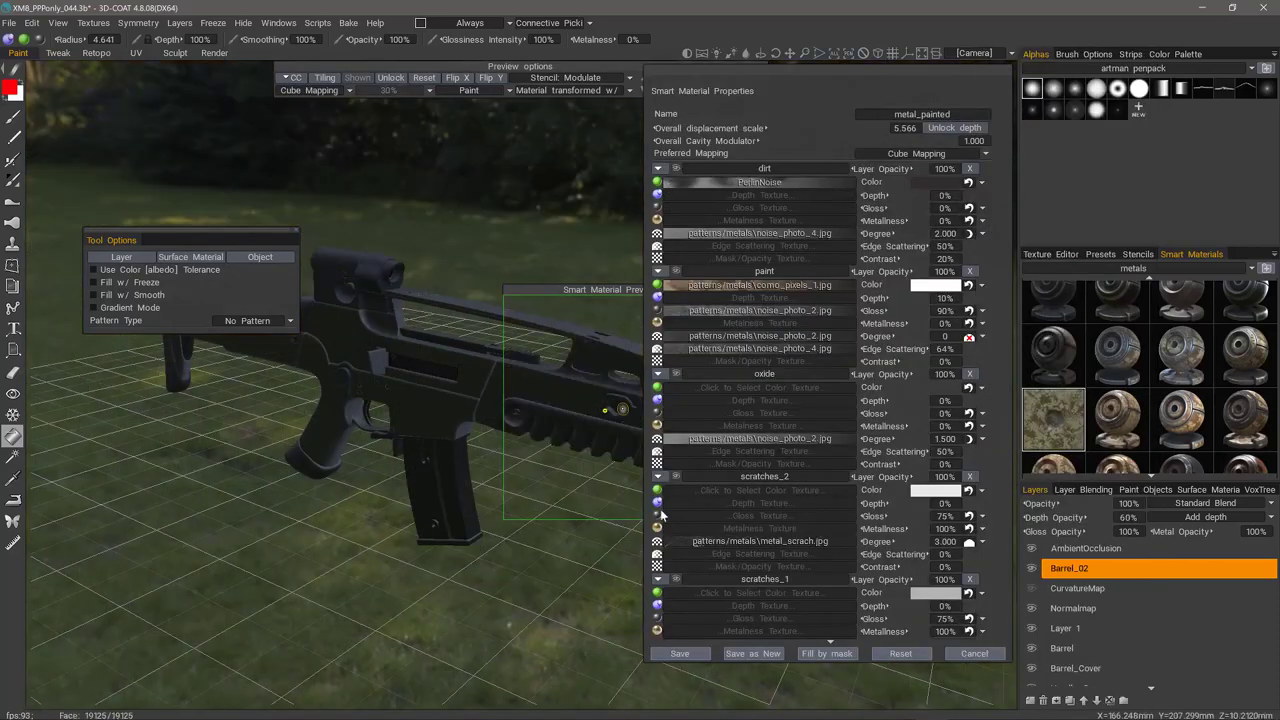
pyautogui.click(680, 653)
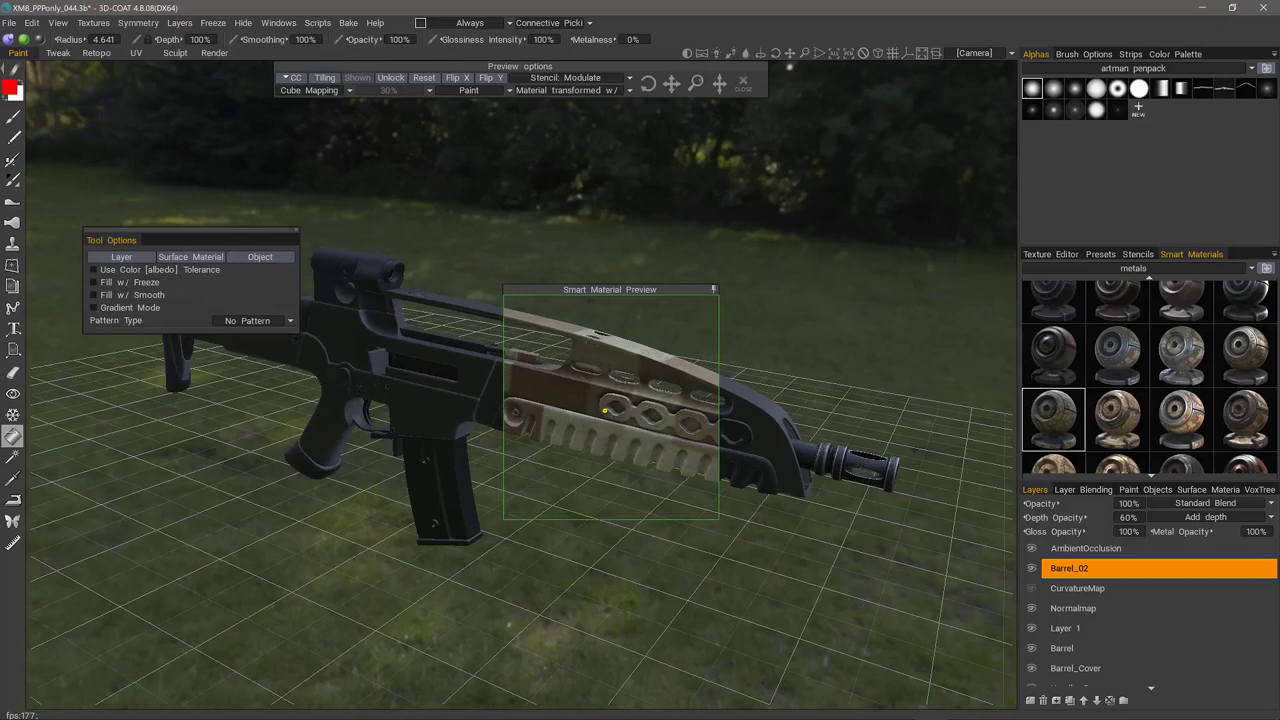
# Step: Switch the environment panorama to the sunlit street scene and refresh the camouflage material's preview thumbnail
pyautogui.click(702, 52)
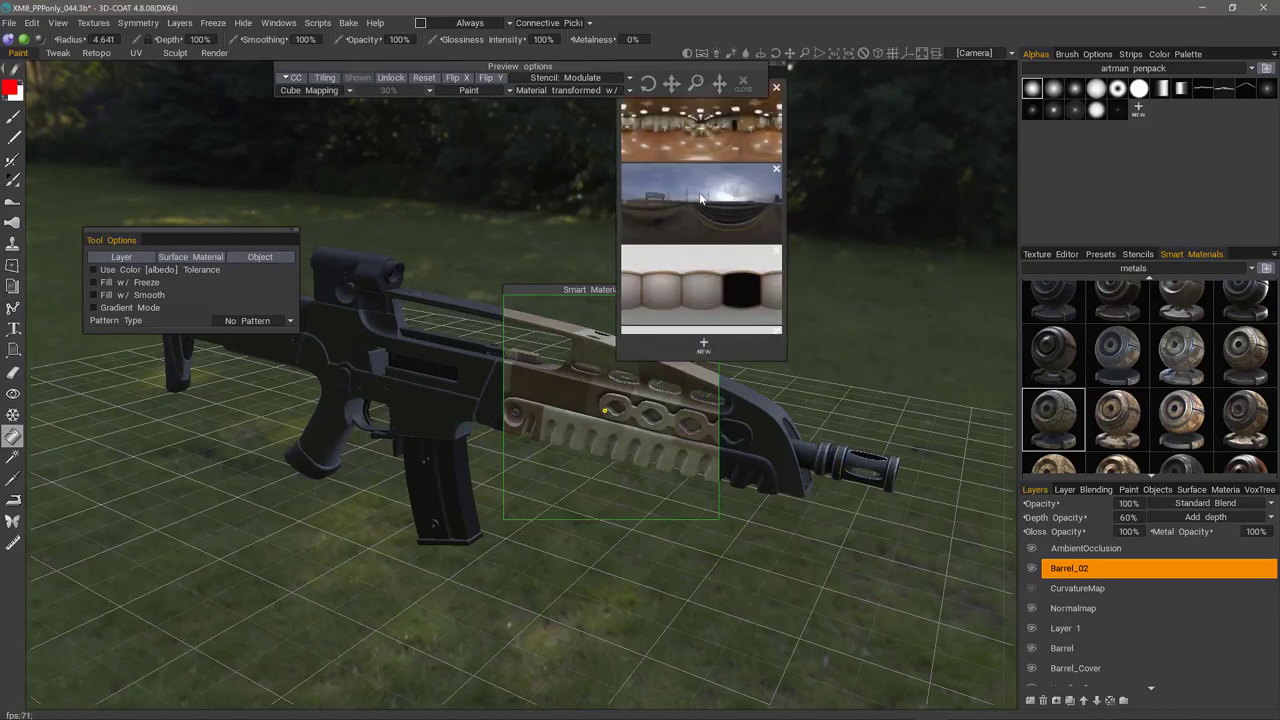
pyautogui.scroll(-3, 700, 200)
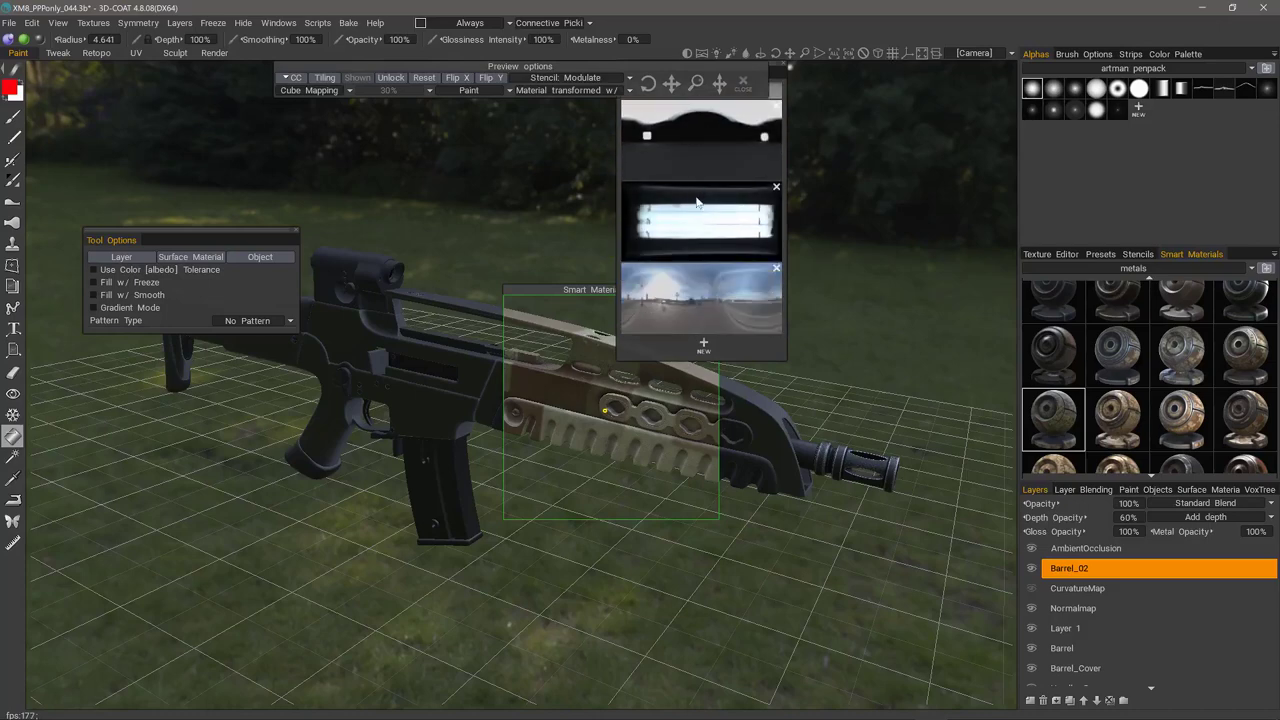
pyautogui.scroll(-1, 699, 240)
pyautogui.scroll(1, 698, 235)
pyautogui.scroll(-1, 690, 250)
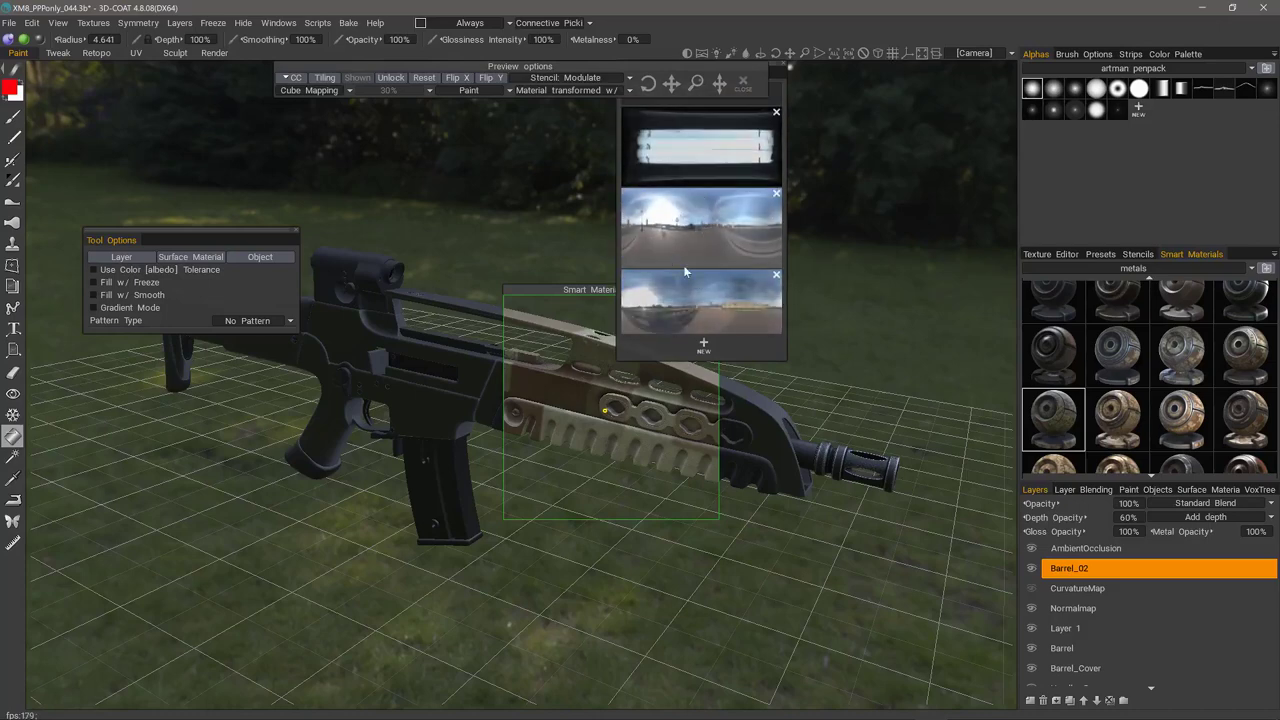
pyautogui.scroll(1, 700, 245)
pyautogui.scroll(-1, 707, 243)
pyautogui.click(707, 243)
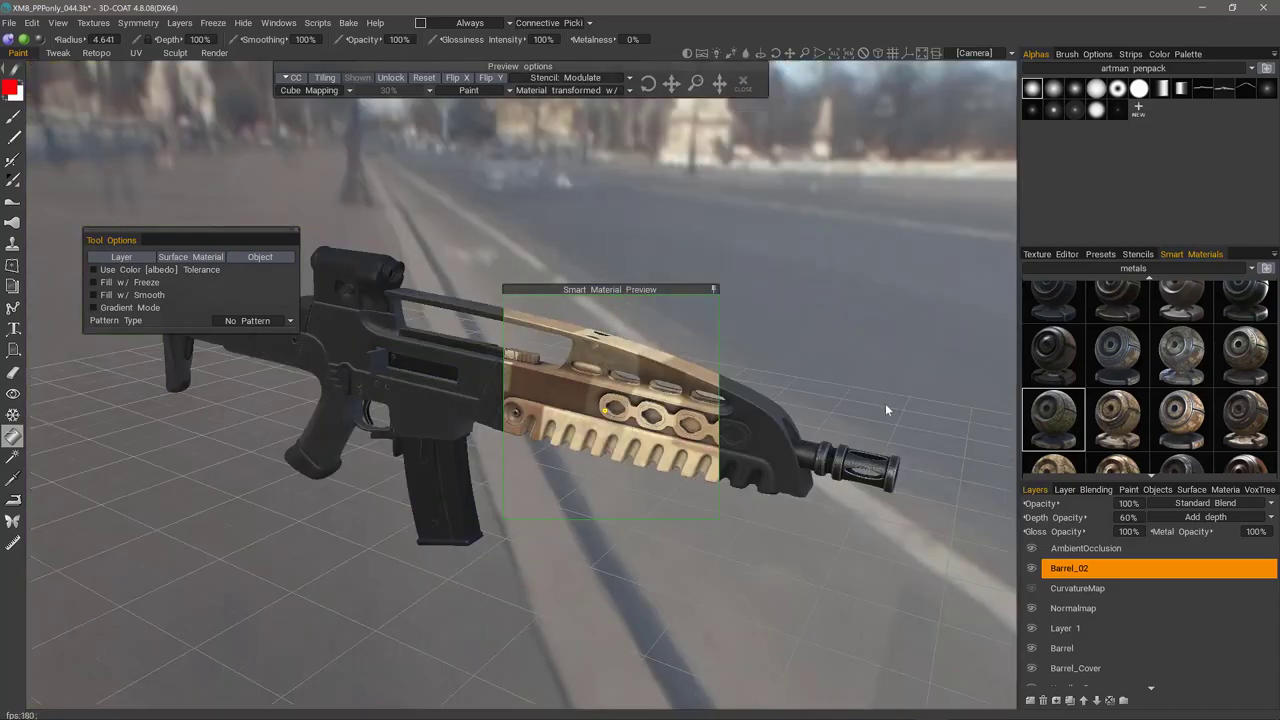
pyautogui.rightClick(1055, 432)
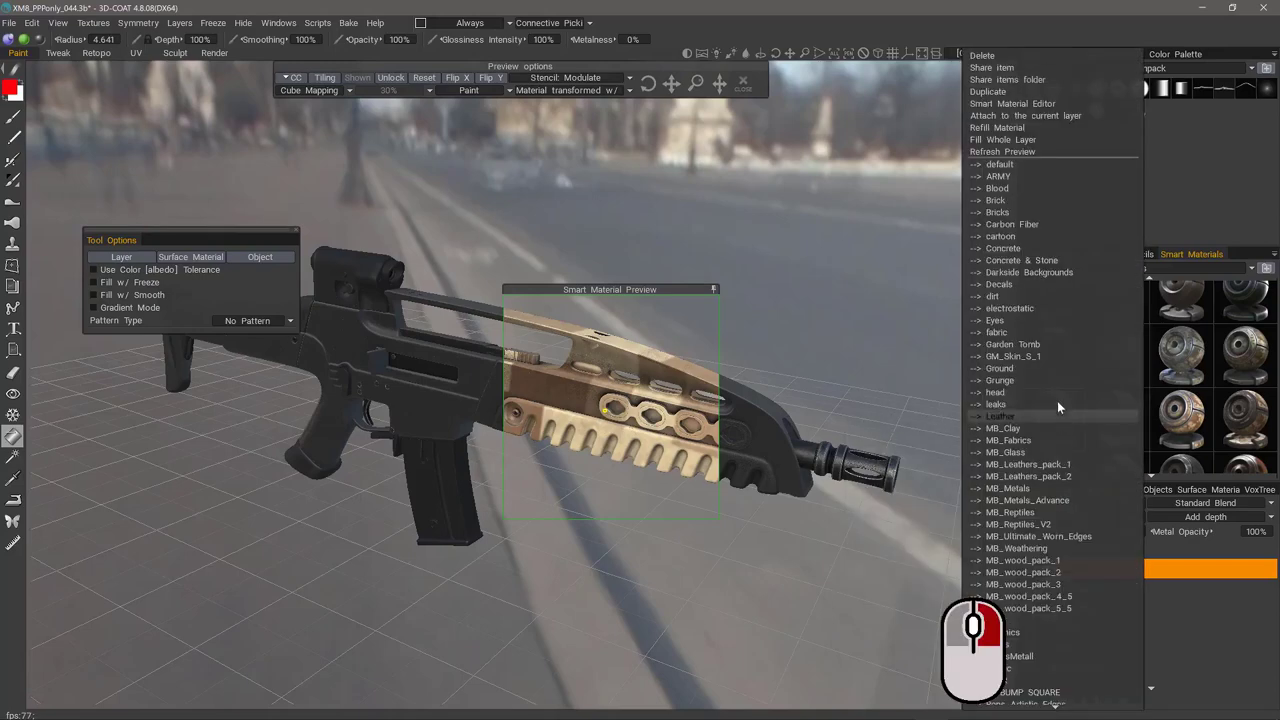
pyautogui.click(1022, 152)
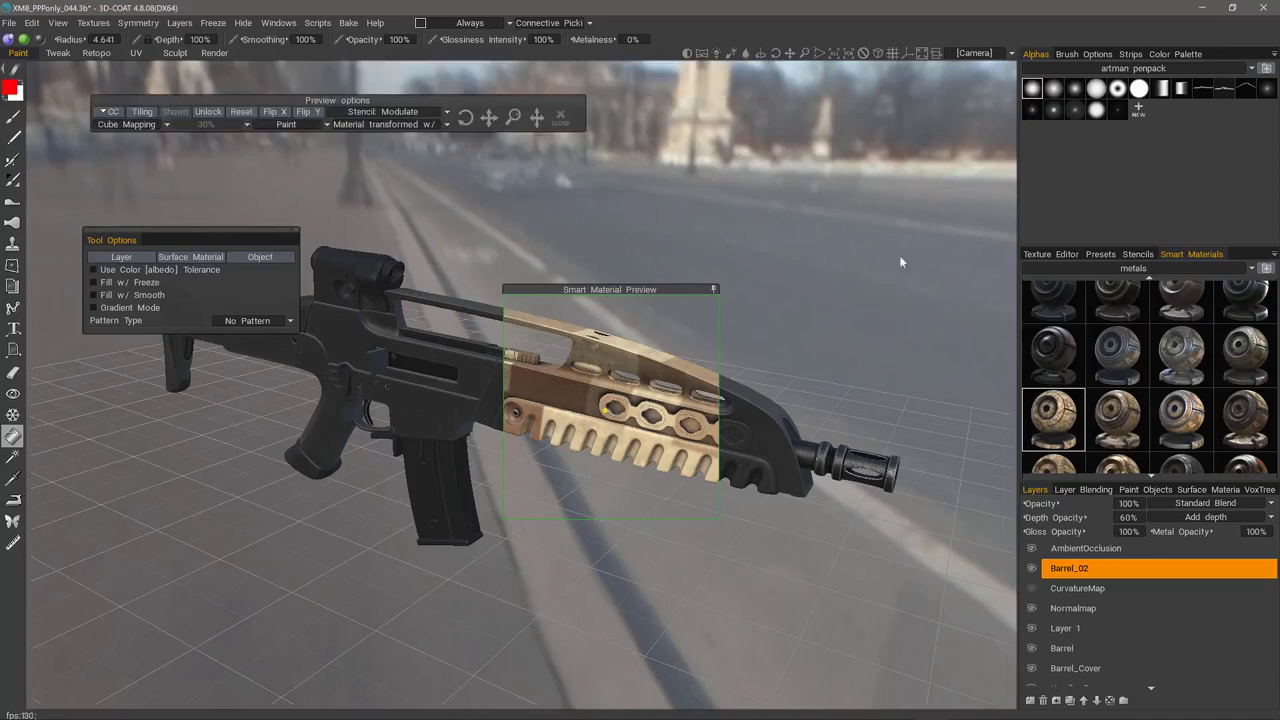
# Step: Switch the environment panorama back to the grassy park with trees
pyautogui.click(708, 53)
pyautogui.scroll(2, 716, 202)
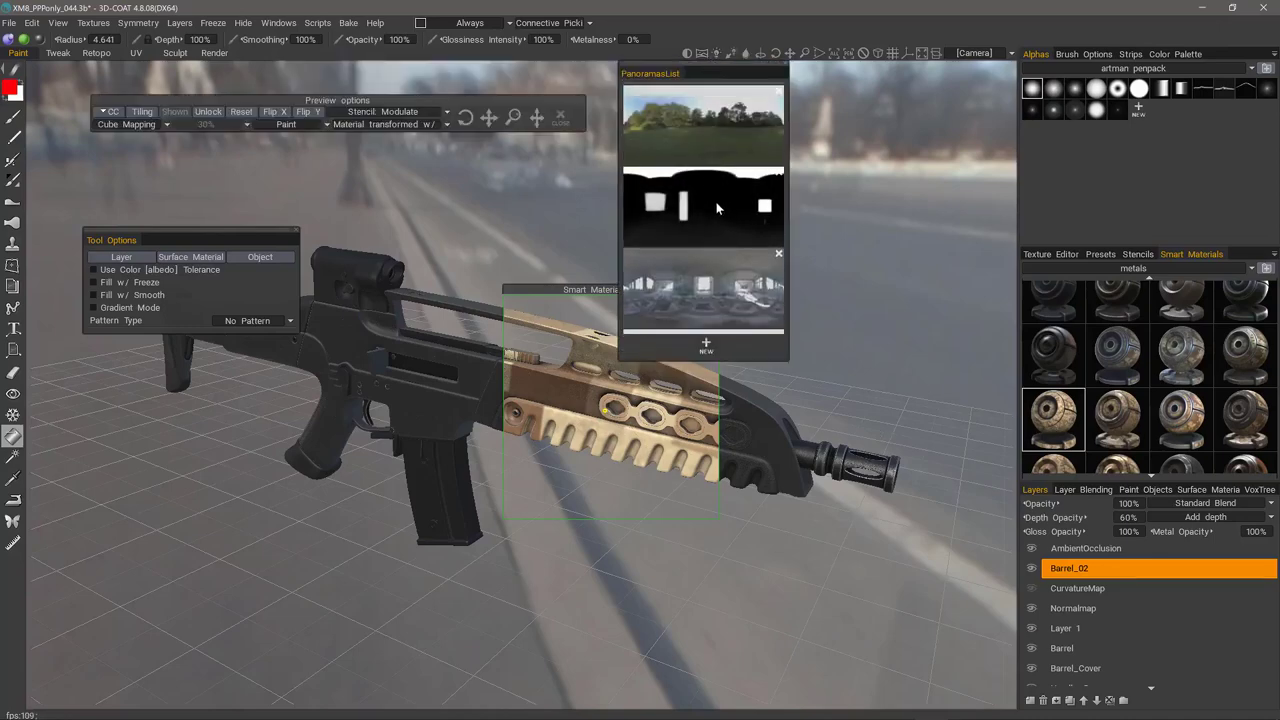
pyautogui.click(704, 208)
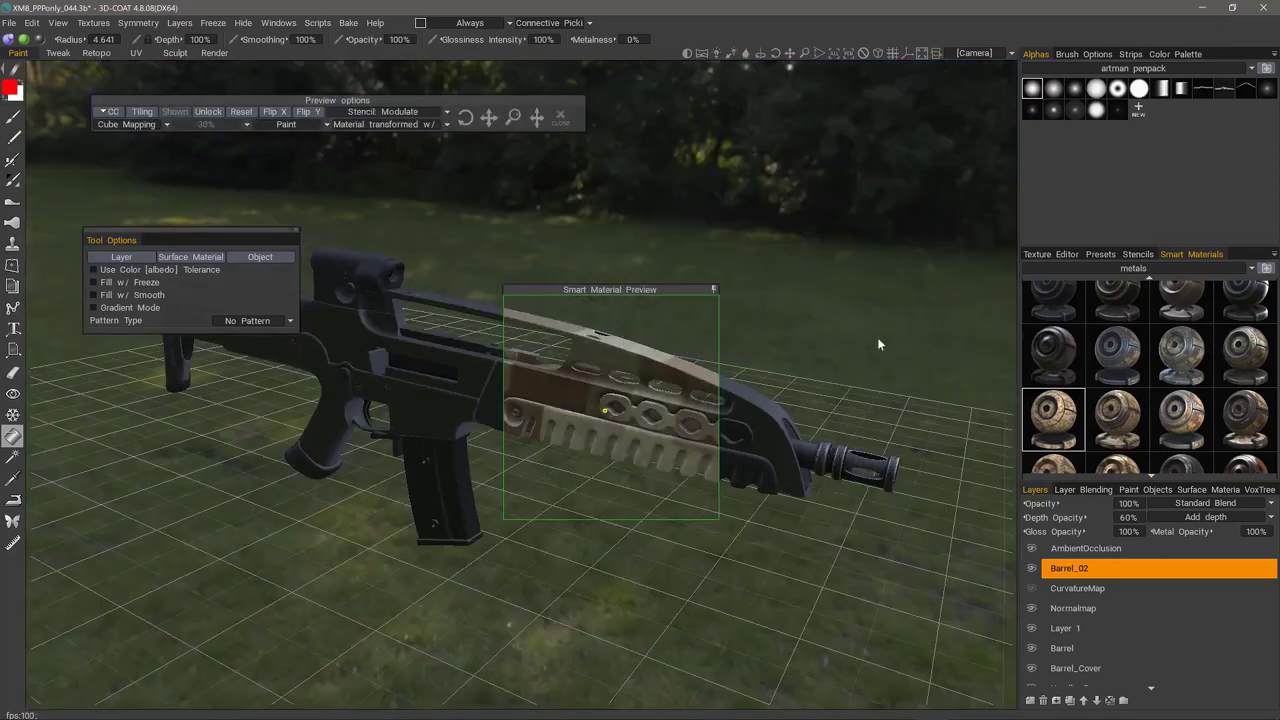
# Step: Activate the Brush tool and place the expanded Smart Material Preview over the front half of the handguard
pyautogui.click(712, 290)
pyautogui.moveTo(686, 286); pyautogui.dragTo(666, 203)
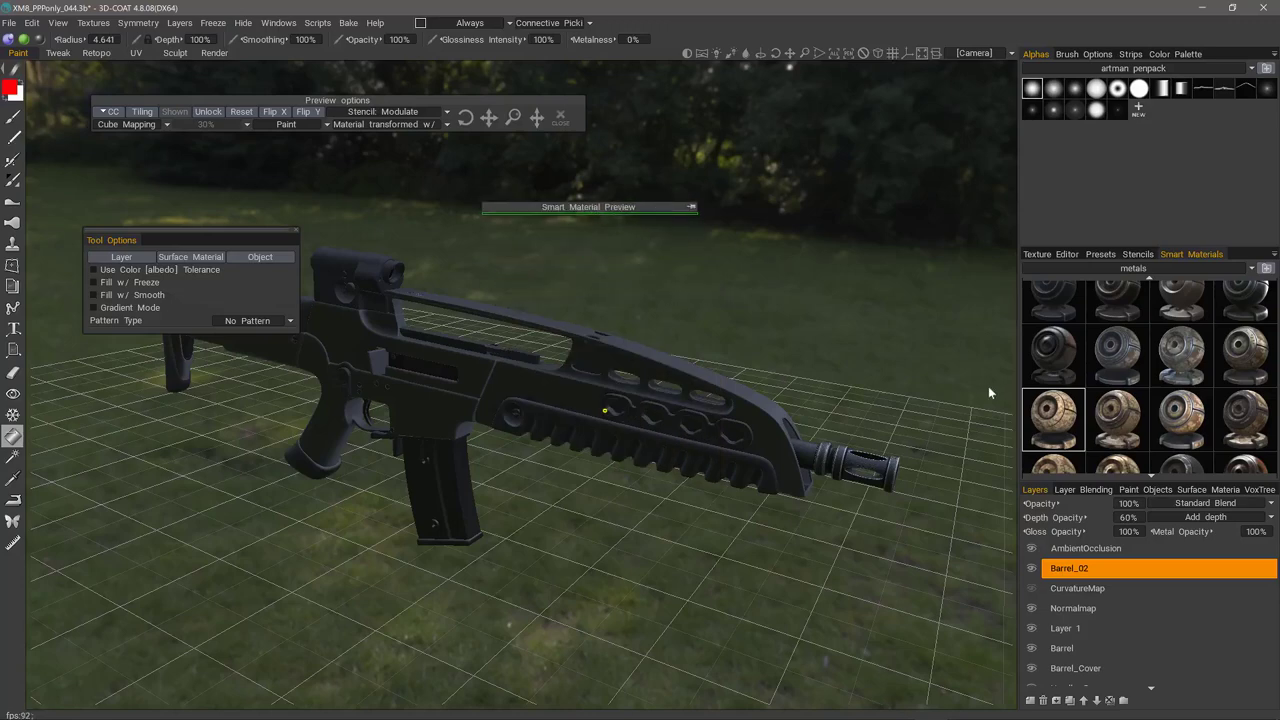
pyautogui.click(13, 117)
pyautogui.keyDown('alt'); pyautogui.moveTo(690, 436); pyautogui.dragTo(714, 406); pyautogui.keyUp('alt')
pyautogui.moveTo(675, 214); pyautogui.dragTo(760, 333)
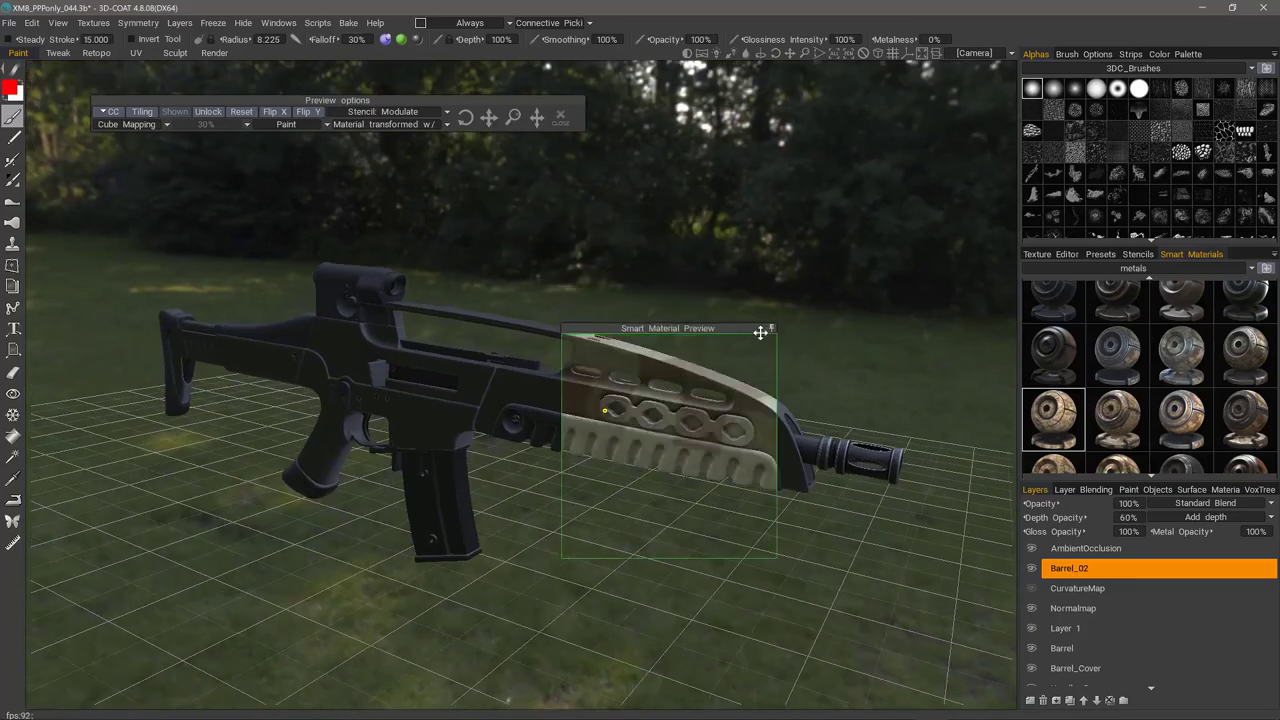
# Step: Shift the material preview slightly up the handguard and add a new paint layer directly above Barrel_02
pyautogui.click(1071, 609)
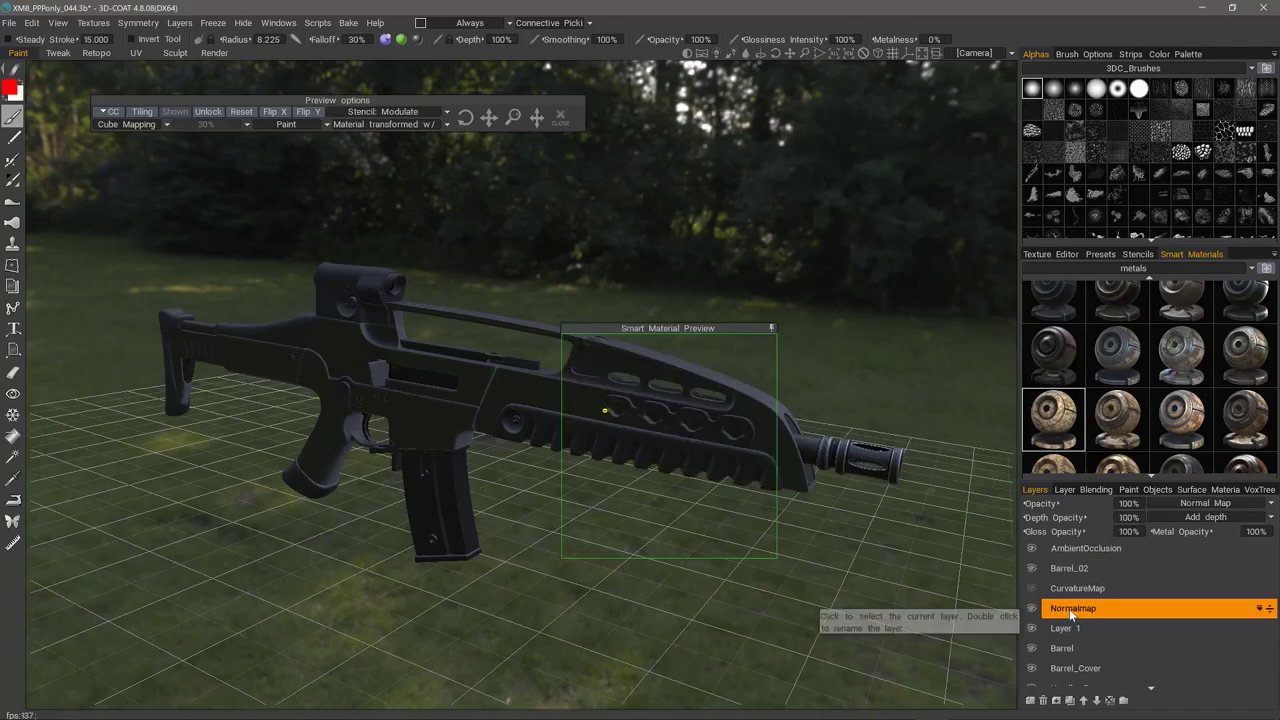
pyautogui.moveTo(680, 344); pyautogui.dragTo(676, 333)
pyautogui.click(1068, 568)
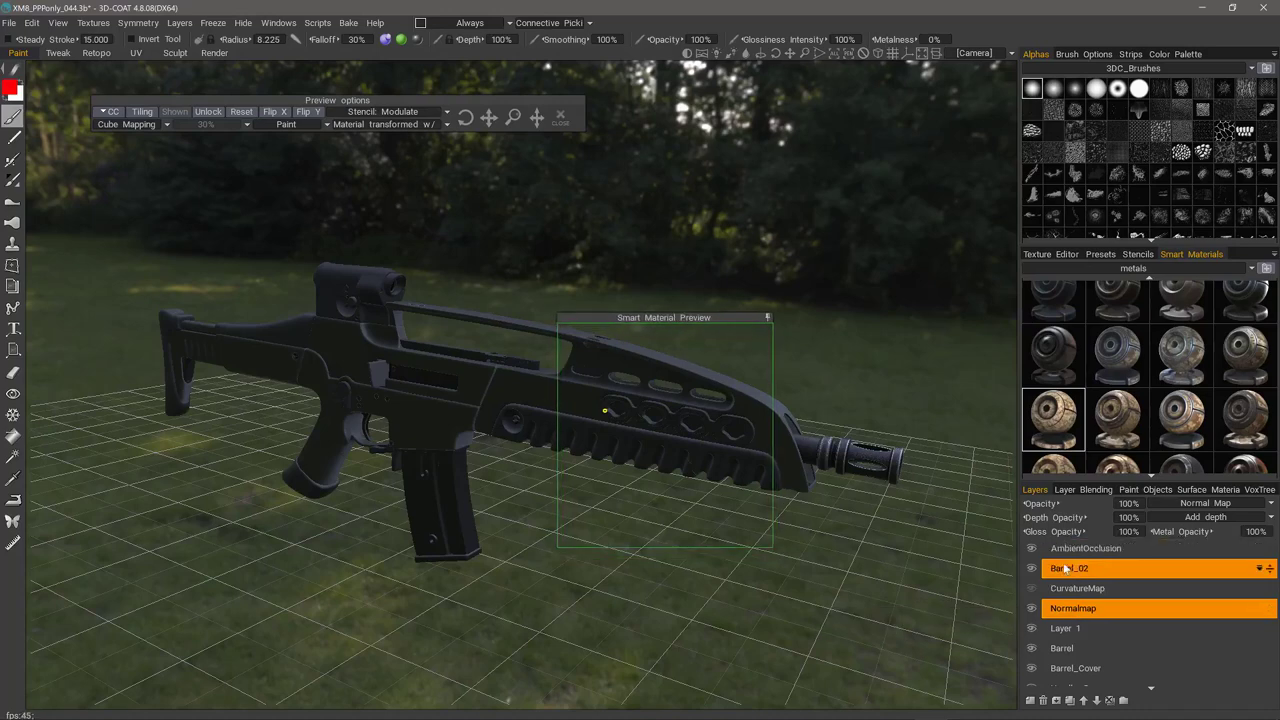
pyautogui.click(1031, 588)
pyautogui.click(1031, 701)
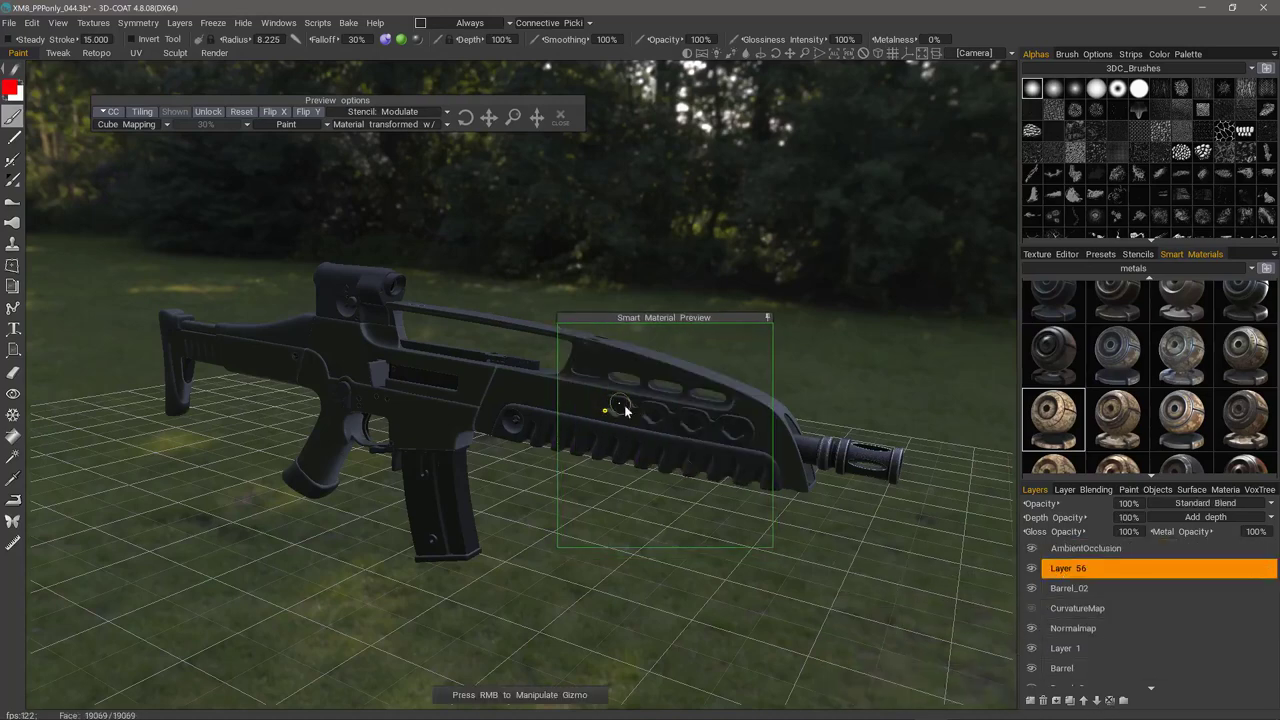
# Step: Enlarge the brush radius to about 12 and paint the camouflage material along the linked cutouts on the handguard's side
pyautogui.moveTo(678, 420)
pyautogui.mouseDown()
pyautogui.moveTo(668, 410)
pyautogui.moveTo(692, 425)
pyautogui.moveTo(660, 414)
pyautogui.mouseUp()
pyautogui.moveTo(660, 418); pyautogui.dragTo(719, 431, button='right')
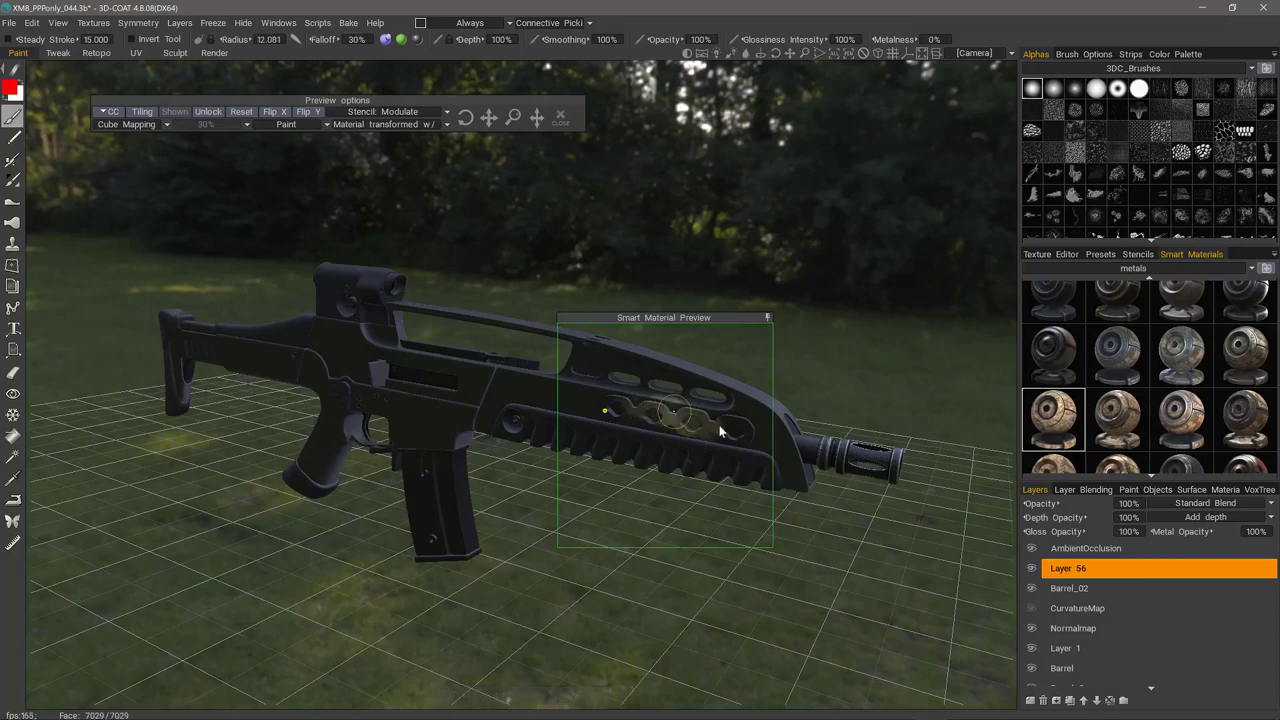
pyautogui.moveTo(744, 426)
pyautogui.mouseDown()
pyautogui.moveTo(648, 404)
pyautogui.moveTo(650, 421)
pyautogui.moveTo(623, 400)
pyautogui.moveTo(558, 390)
pyautogui.mouseUp()
pyautogui.moveTo(558, 390); pyautogui.dragTo(463, 371, button='middle')
pyautogui.scroll(3, 634, 446)
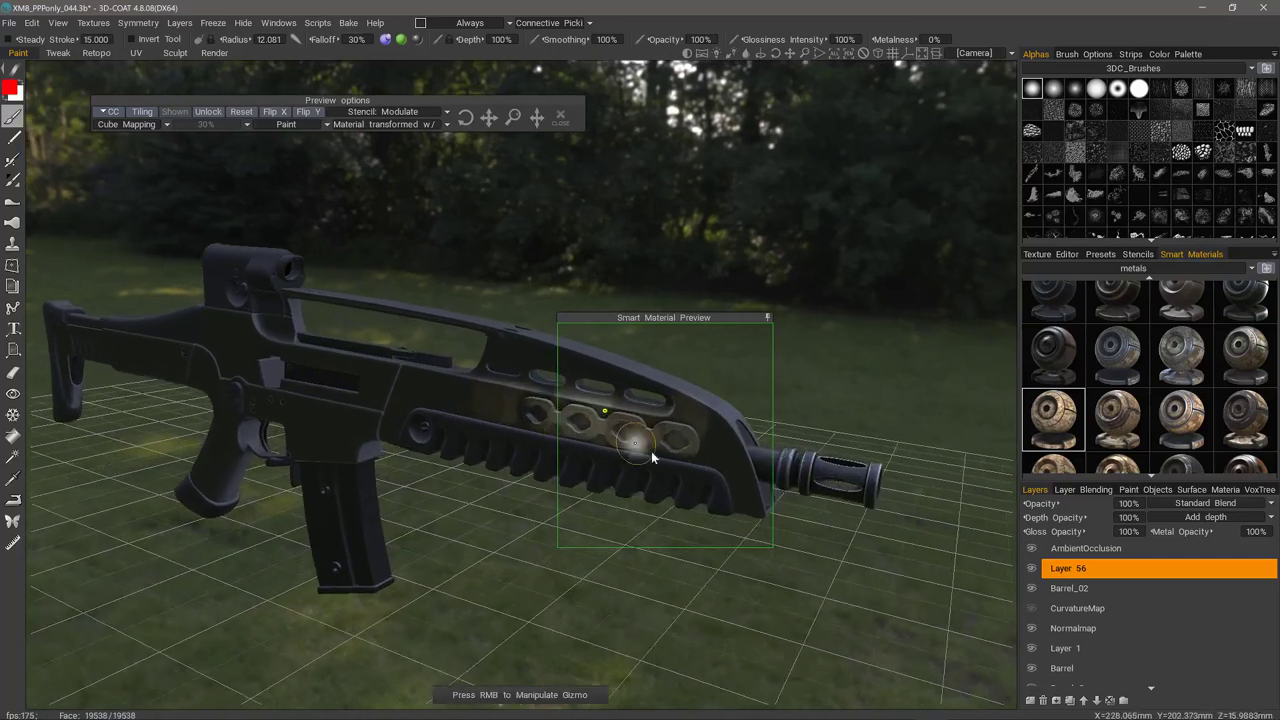
pyautogui.moveTo(712, 436)
pyautogui.mouseDown()
pyautogui.moveTo(713, 452)
pyautogui.moveTo(725, 449)
pyautogui.mouseUp()
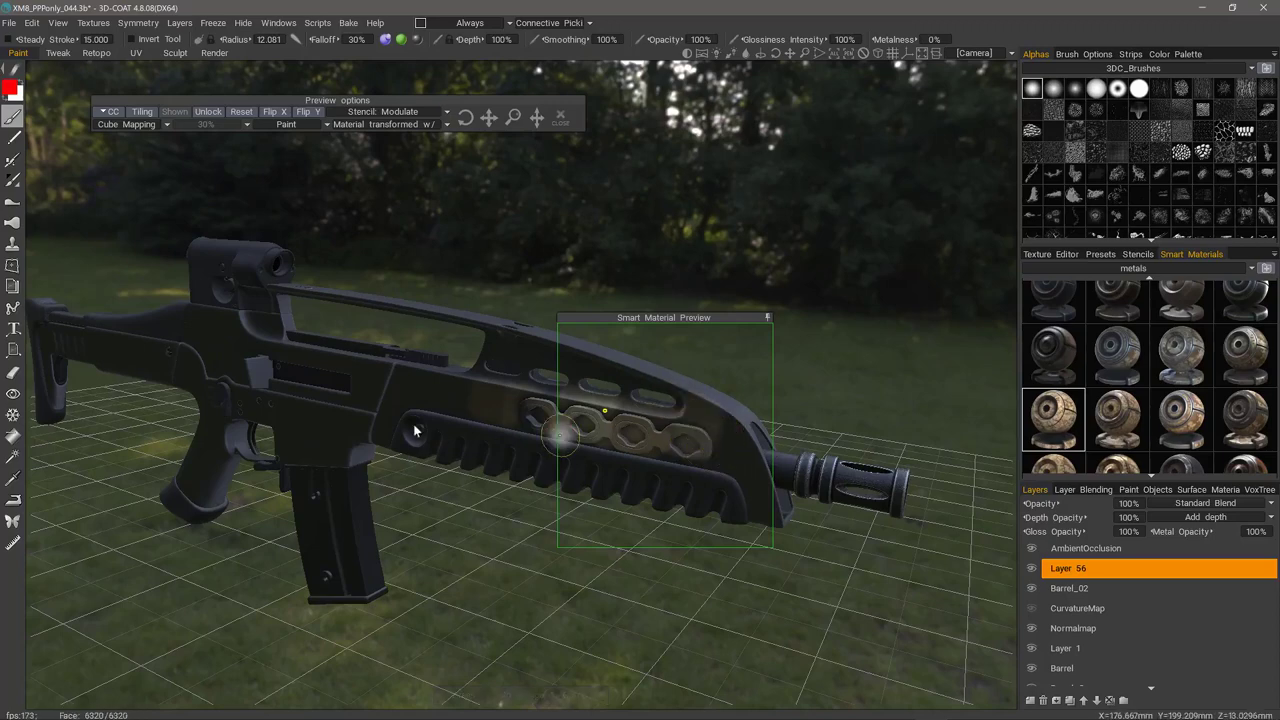
pyautogui.keyDown('alt'); pyautogui.moveTo(432, 449); pyautogui.dragTo(434, 381); pyautogui.keyUp('alt')
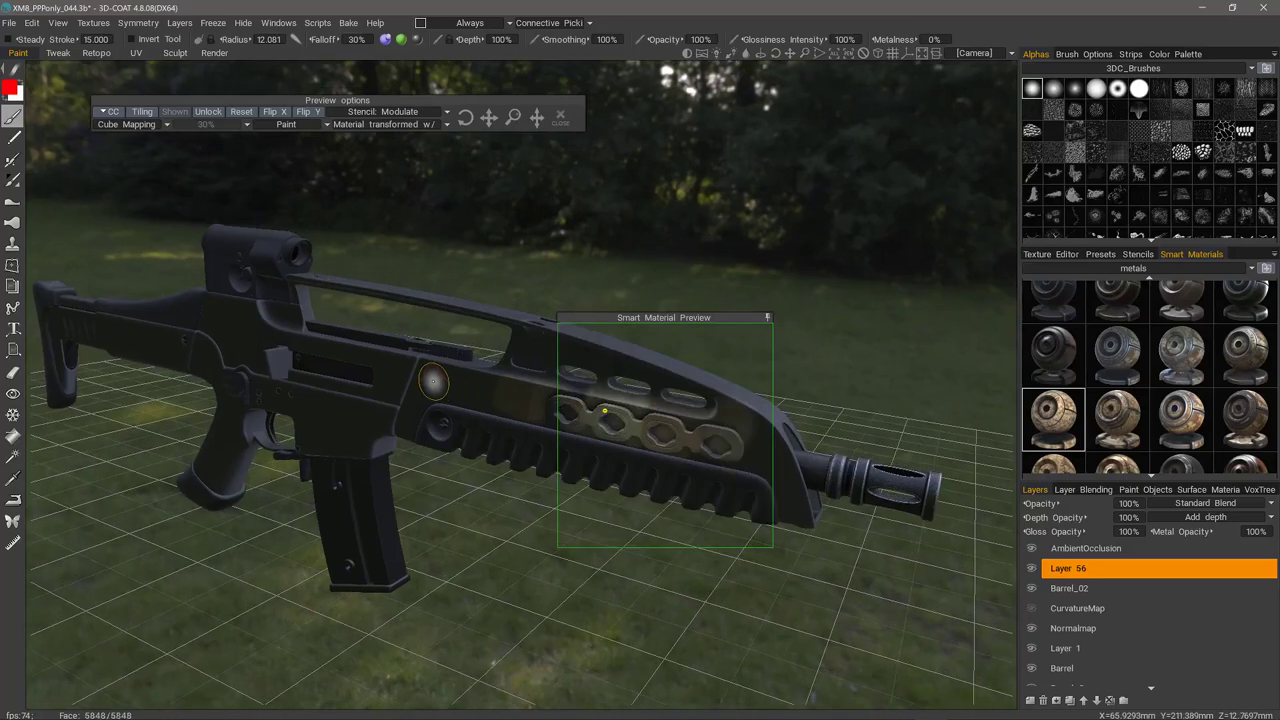
# Step: Collapse the Smart Material Preview and park it beside the preview options, and dock the Texture Editor beside the 3D view
pyautogui.click(767, 318)
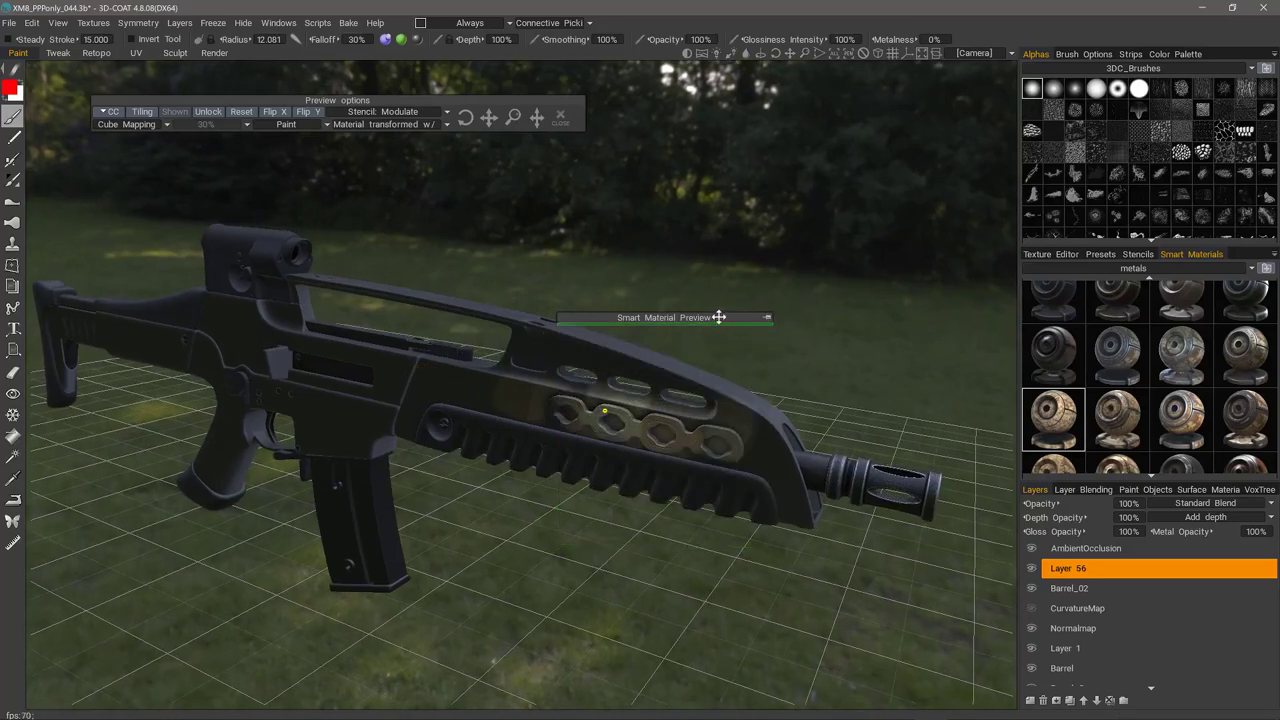
pyautogui.moveTo(719, 317); pyautogui.dragTo(761, 109)
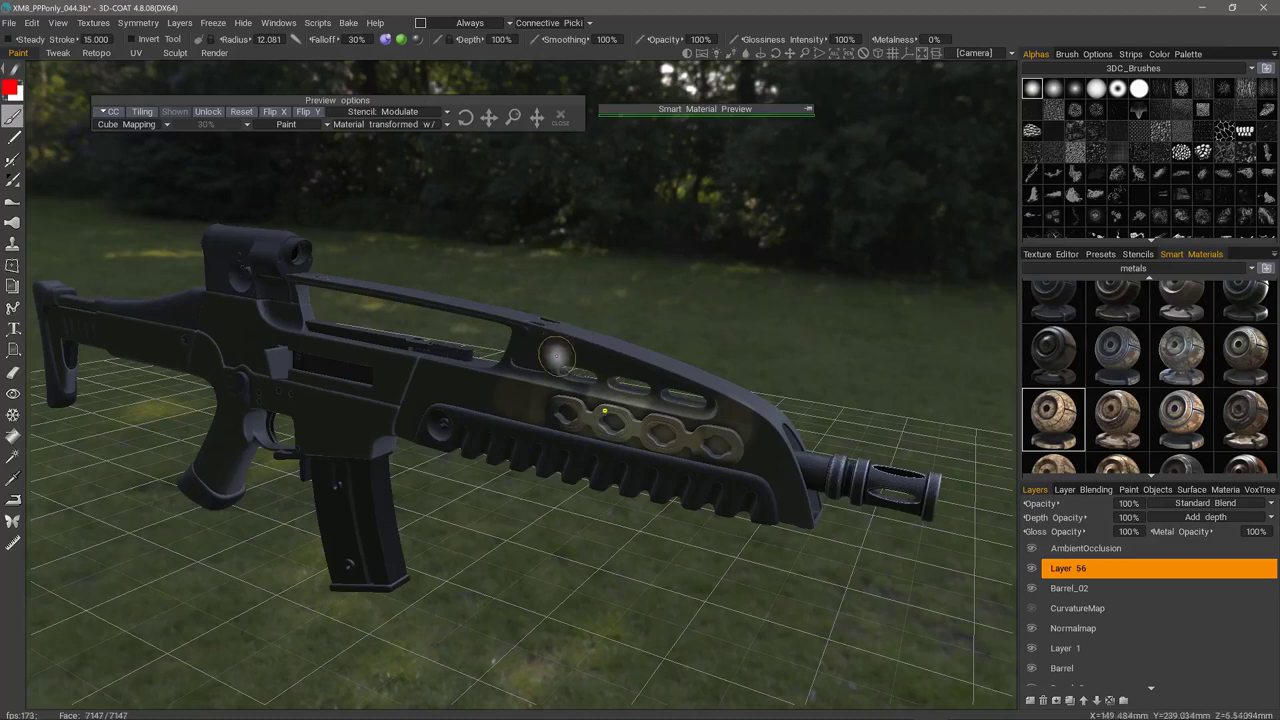
pyautogui.click(1062, 255)
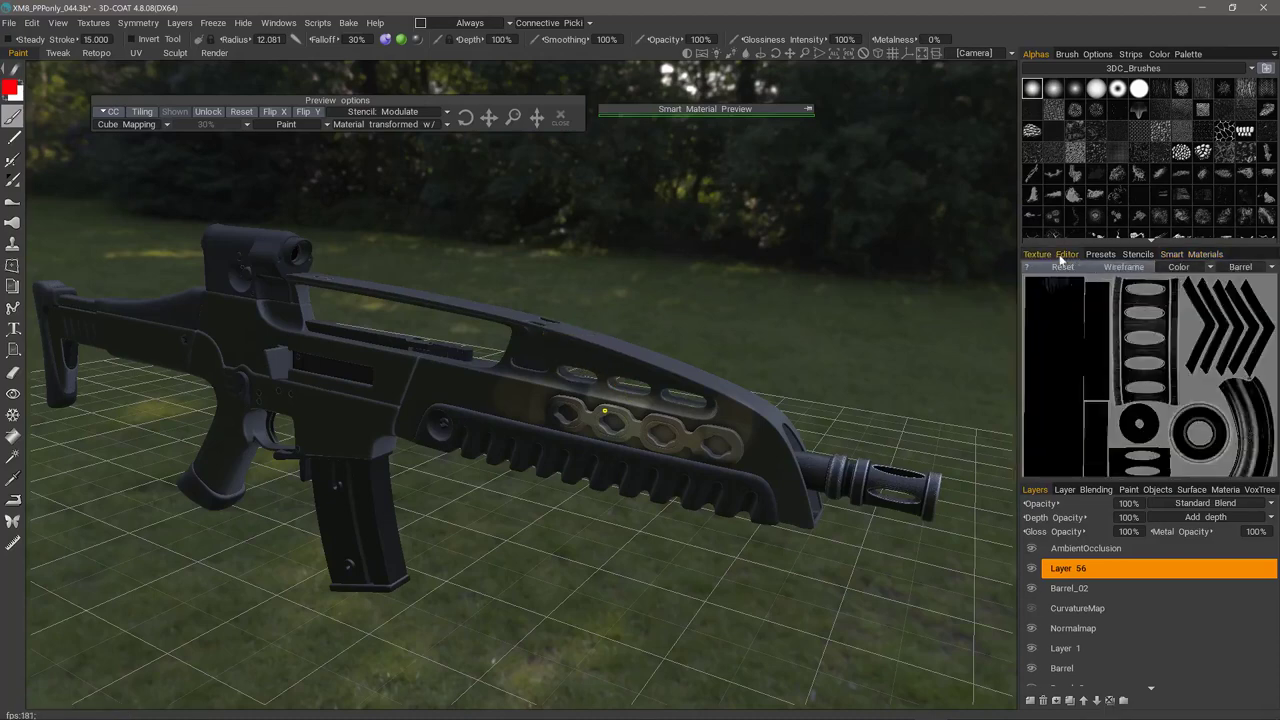
pyautogui.moveTo(1062, 258); pyautogui.dragTo(736, 340)
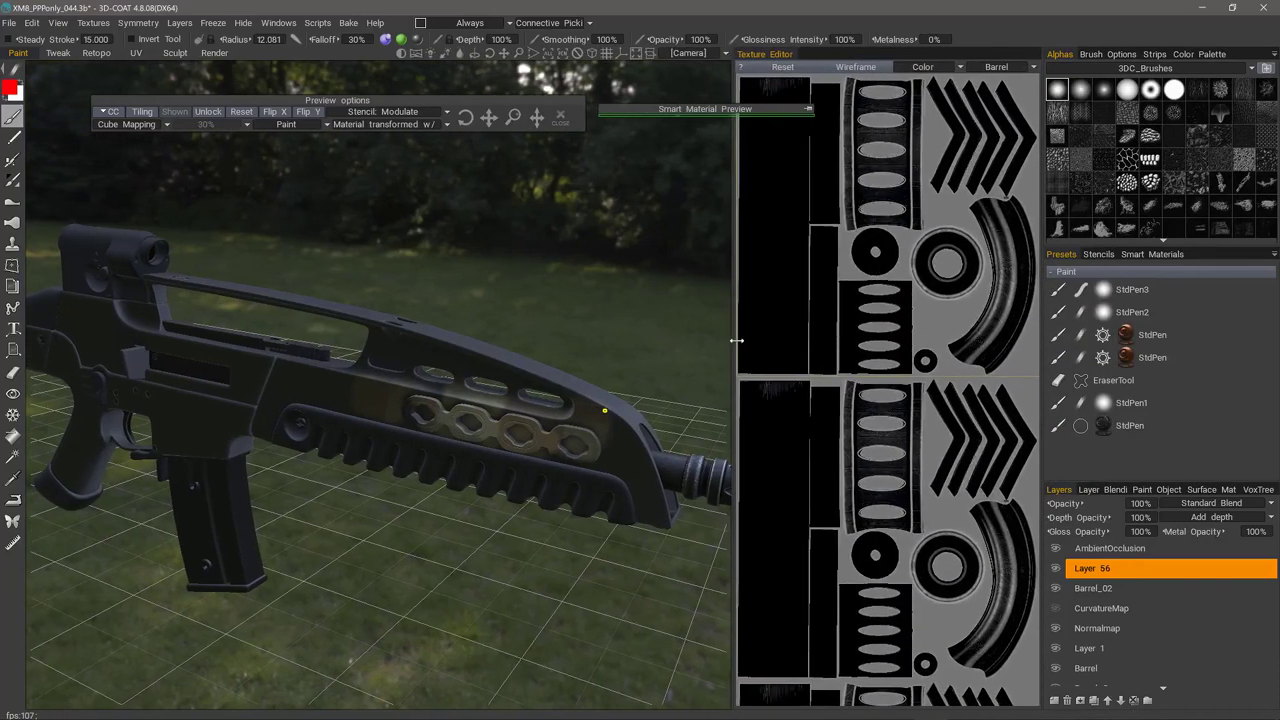
# Step: Show the BarrelCover_Stock UV set in the Texture Editor, widen the editor, and frame the painted handguard islands
pyautogui.click(1018, 70)
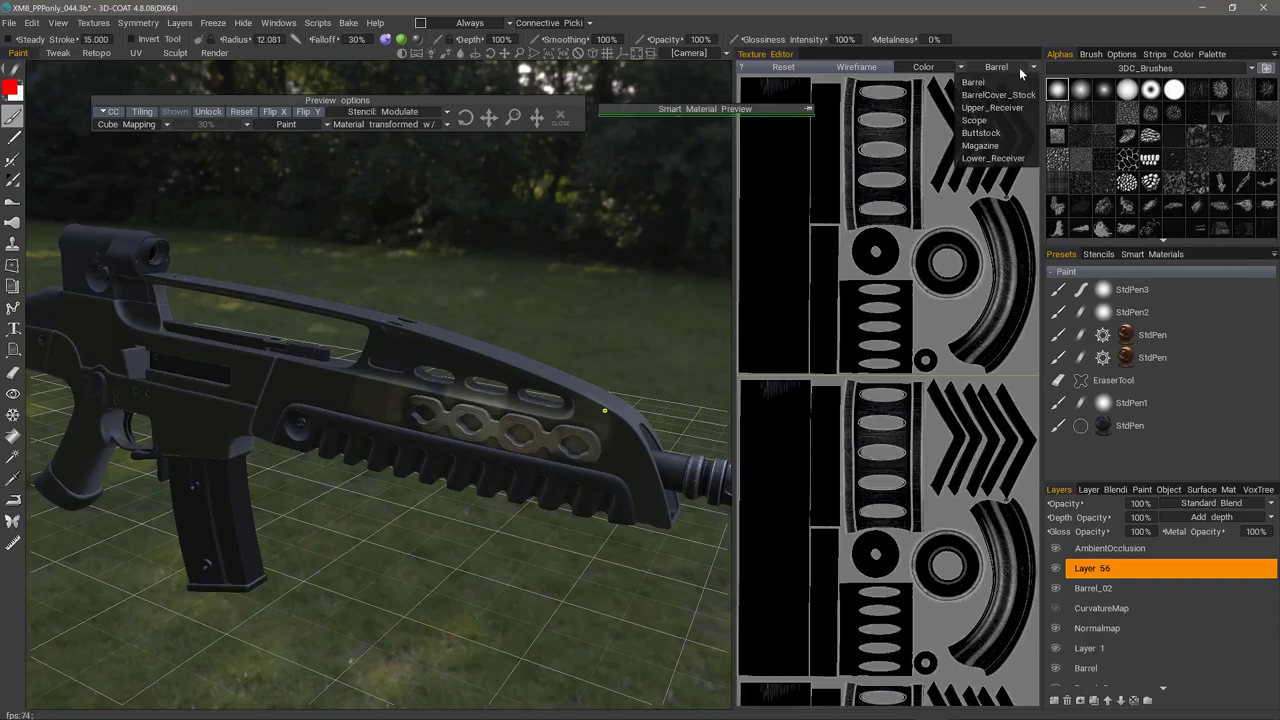
pyautogui.click(998, 94)
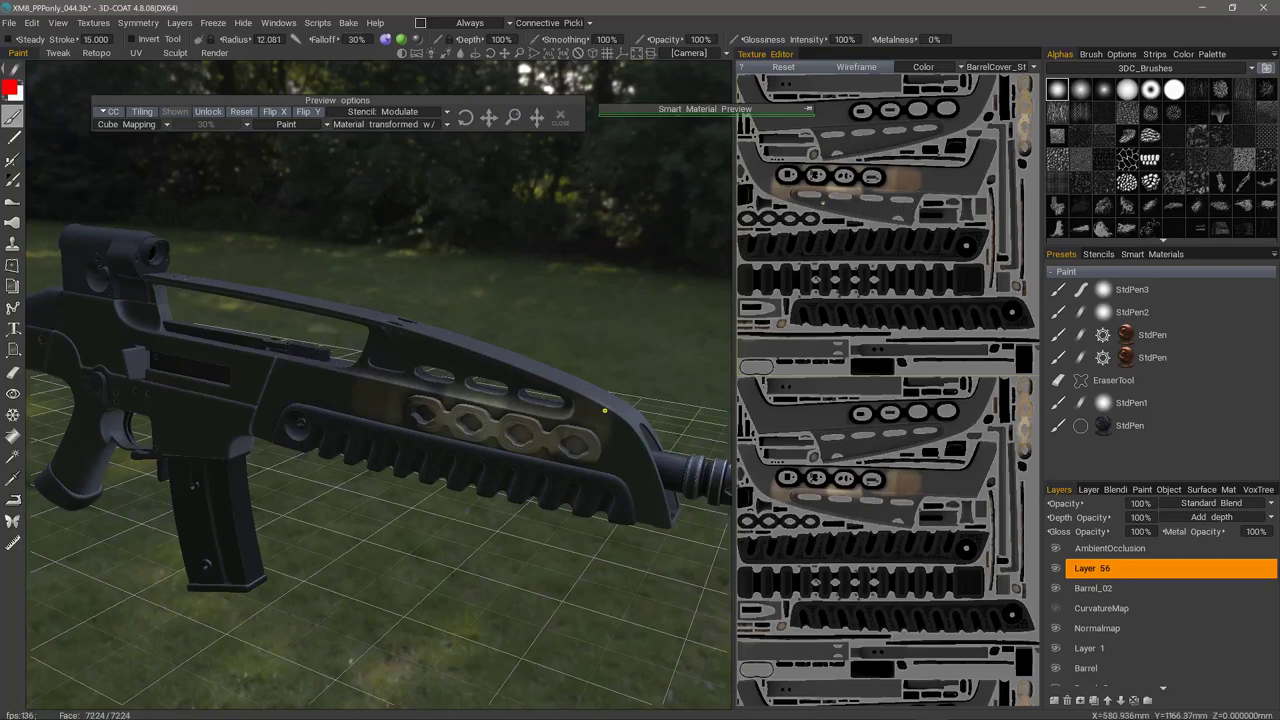
pyautogui.moveTo(823, 203); pyautogui.dragTo(843, 351, button='middle')
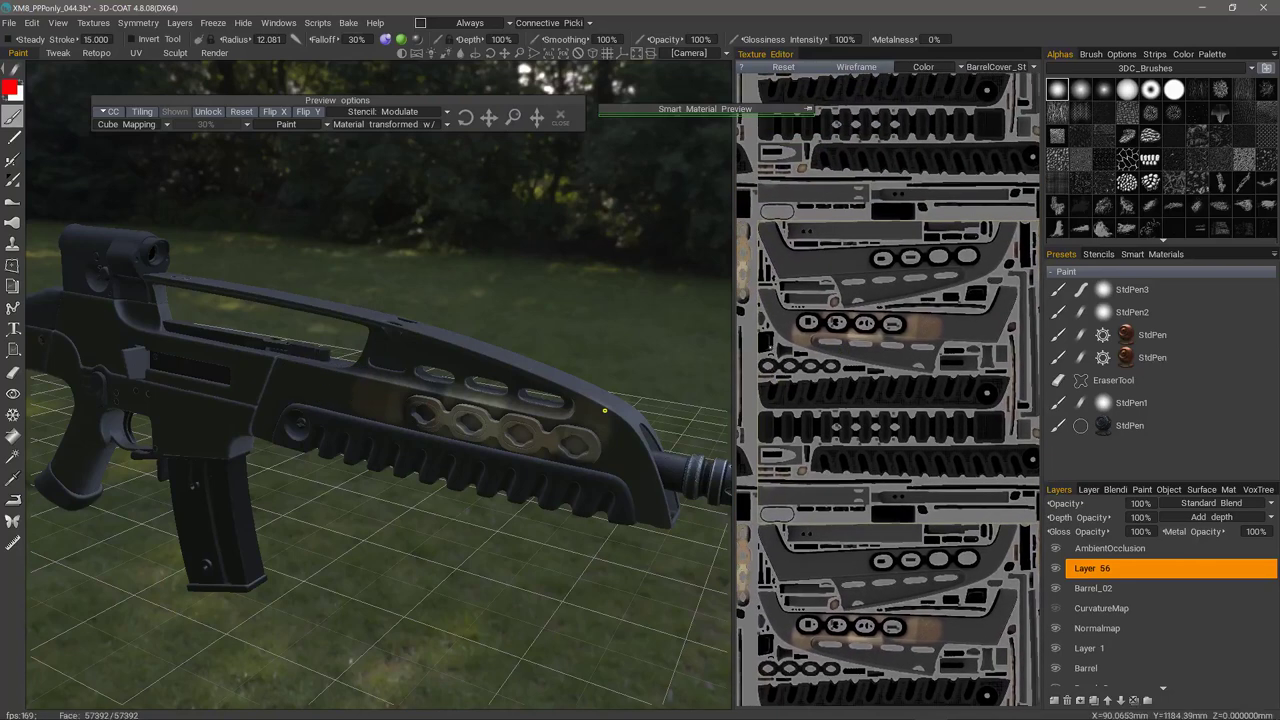
pyautogui.moveTo(770, 347); pyautogui.dragTo(719, 300, button='right')
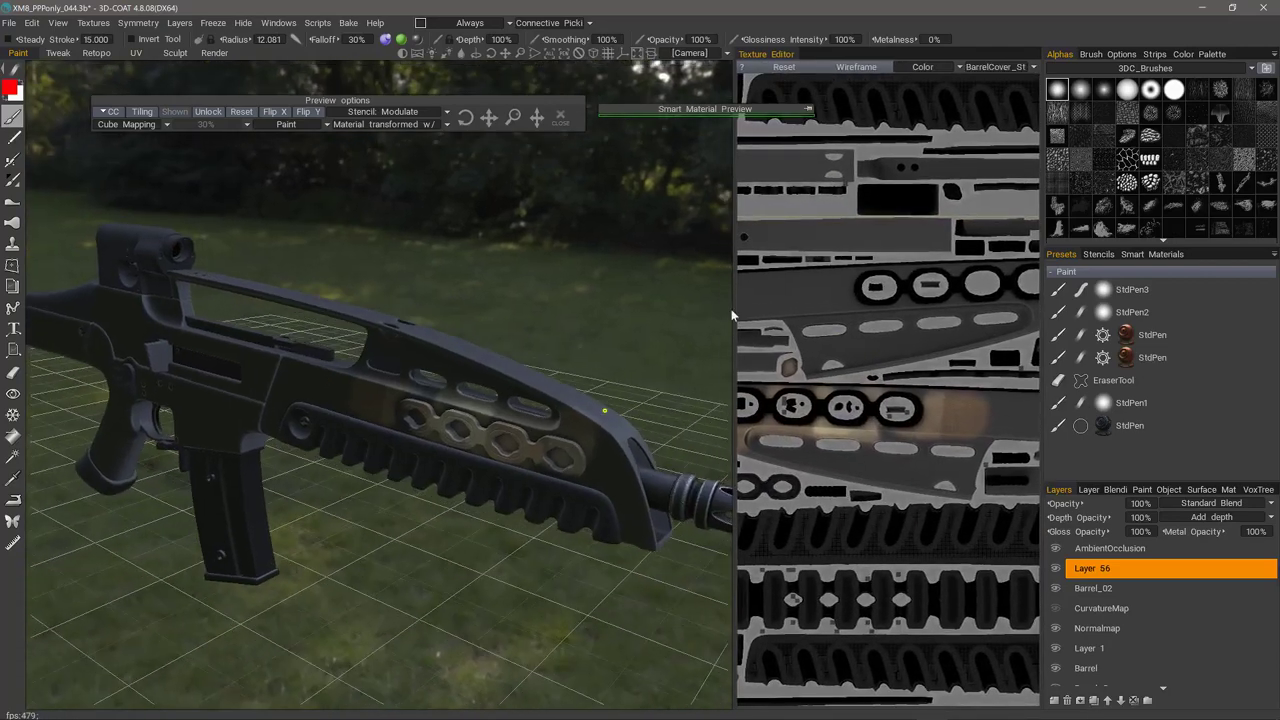
pyautogui.moveTo(734, 312); pyautogui.dragTo(698, 316)
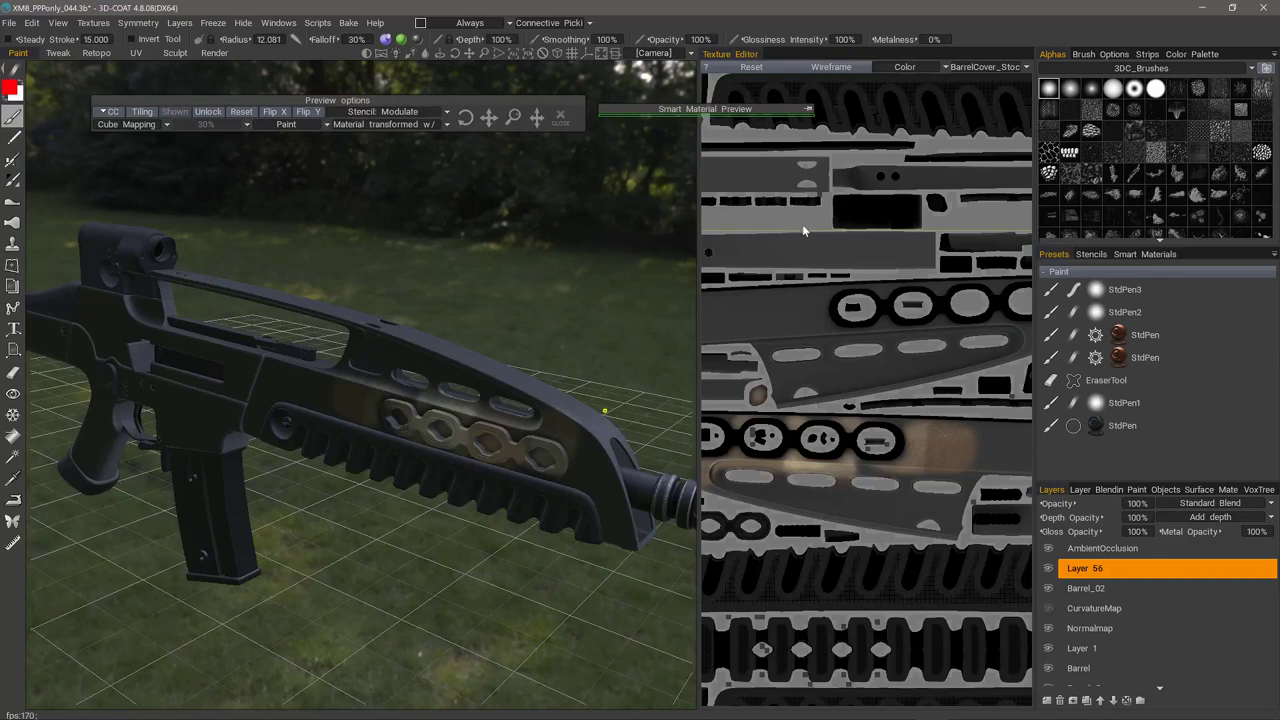
pyautogui.scroll(-1, 764, 228)
pyautogui.scroll(-2, 764, 228)
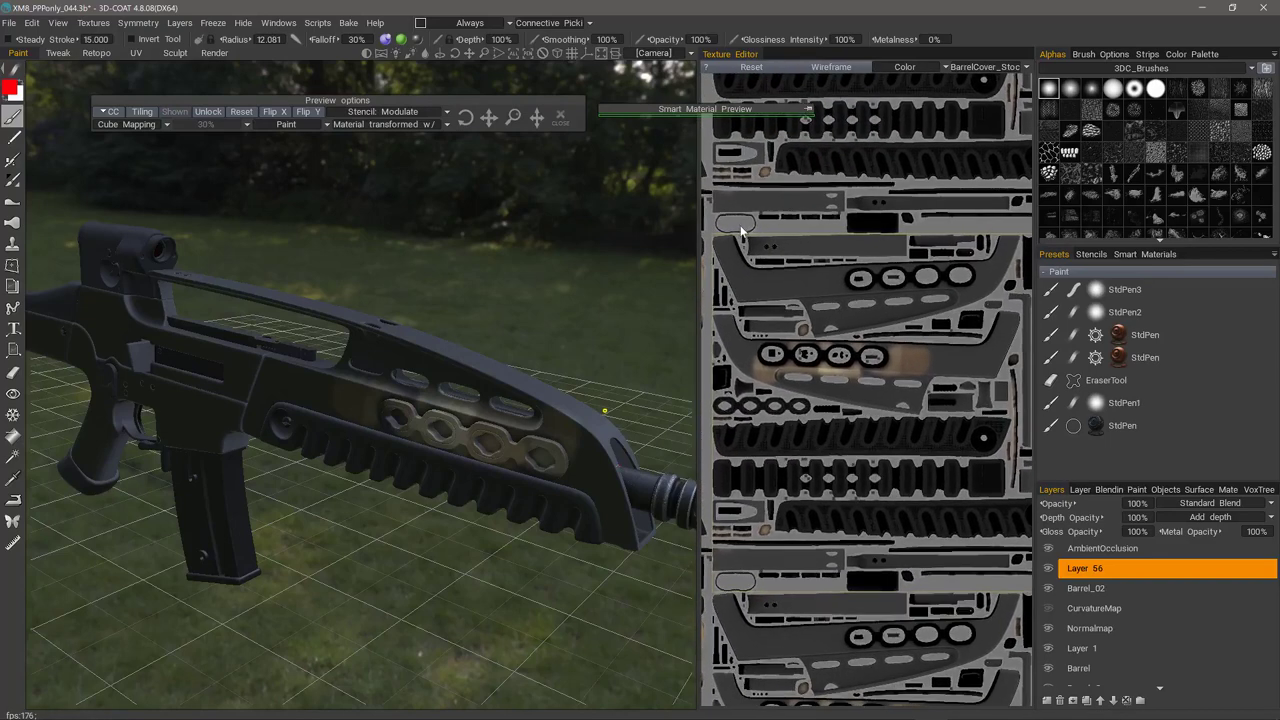
# Step: Use the Fill tool in Surface Material mode to cover BarrelCover_Stock with the camouflage, and clear the paint from the layer
pyautogui.press('e')
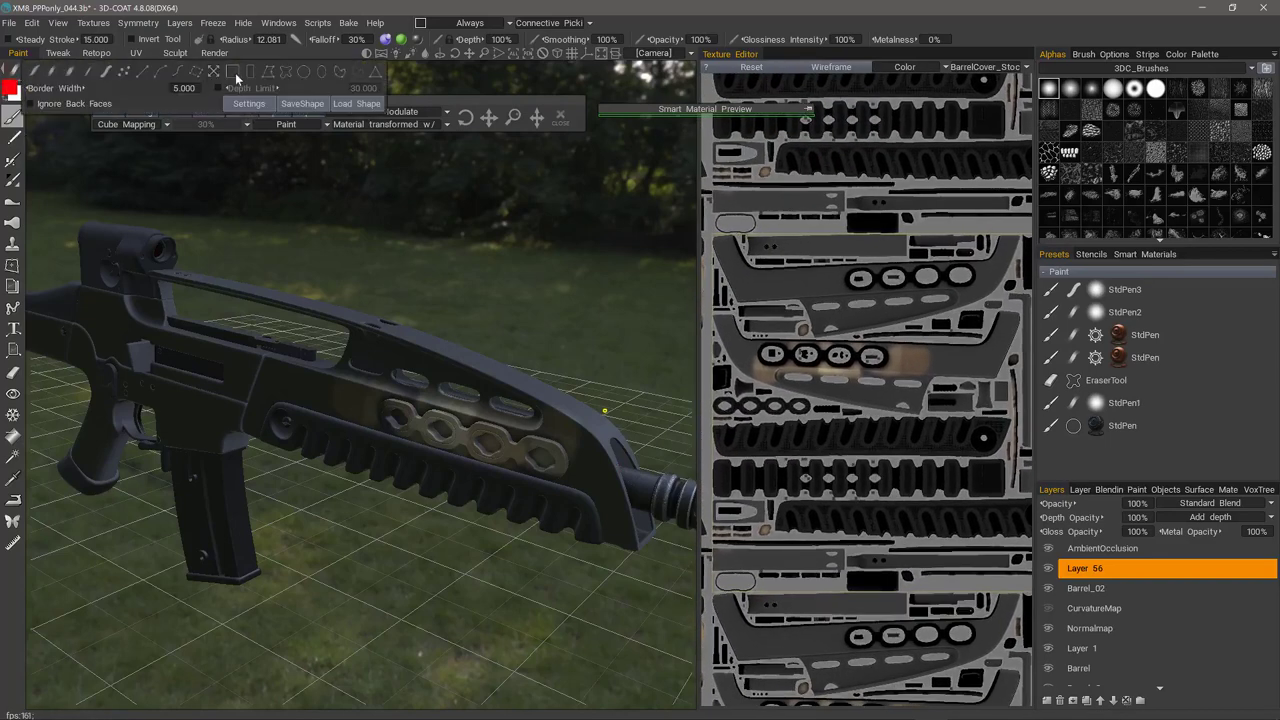
pyautogui.click(341, 77)
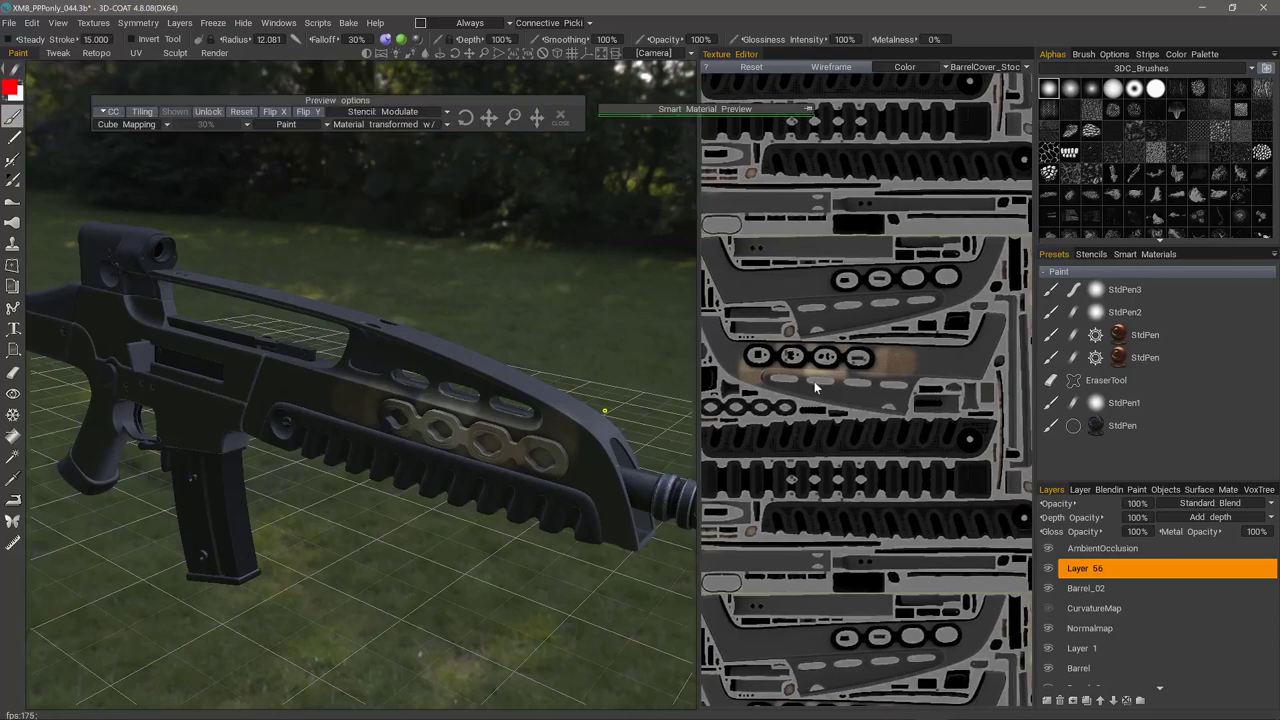
pyautogui.click(13, 437)
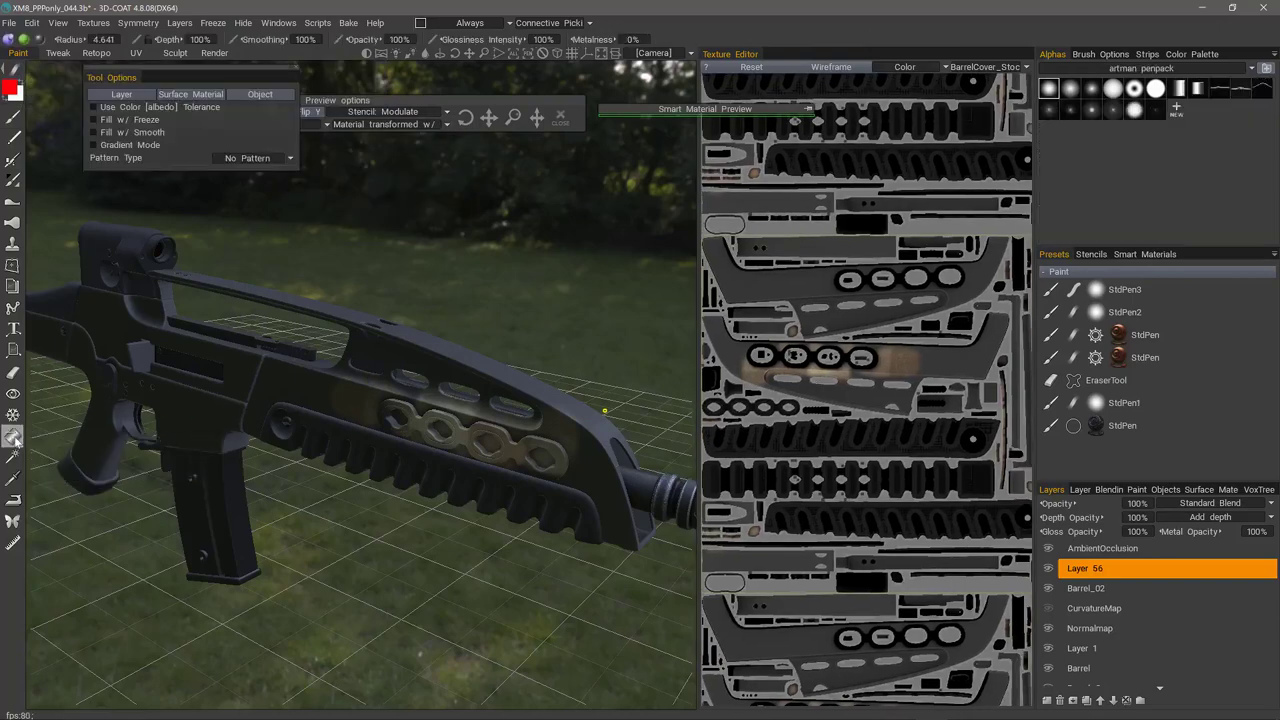
pyautogui.click(200, 96)
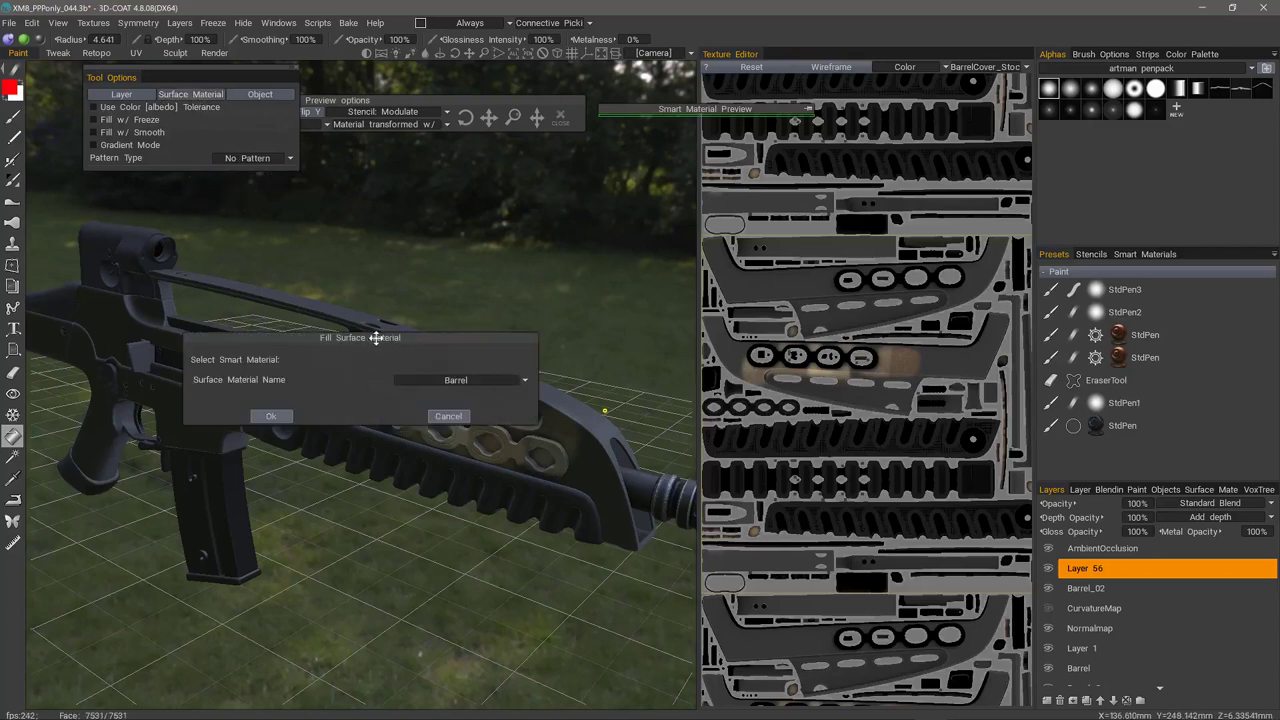
pyautogui.moveTo(366, 337); pyautogui.dragTo(494, 211)
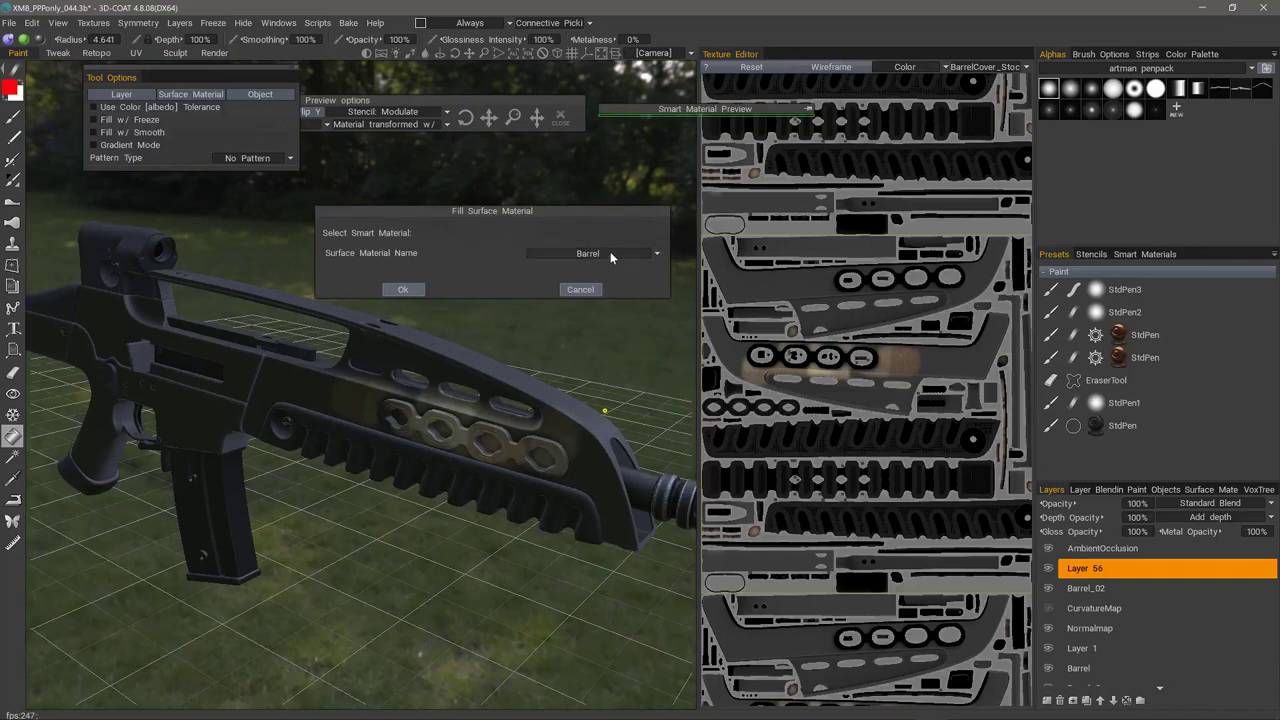
pyautogui.click(612, 255)
pyautogui.click(570, 282)
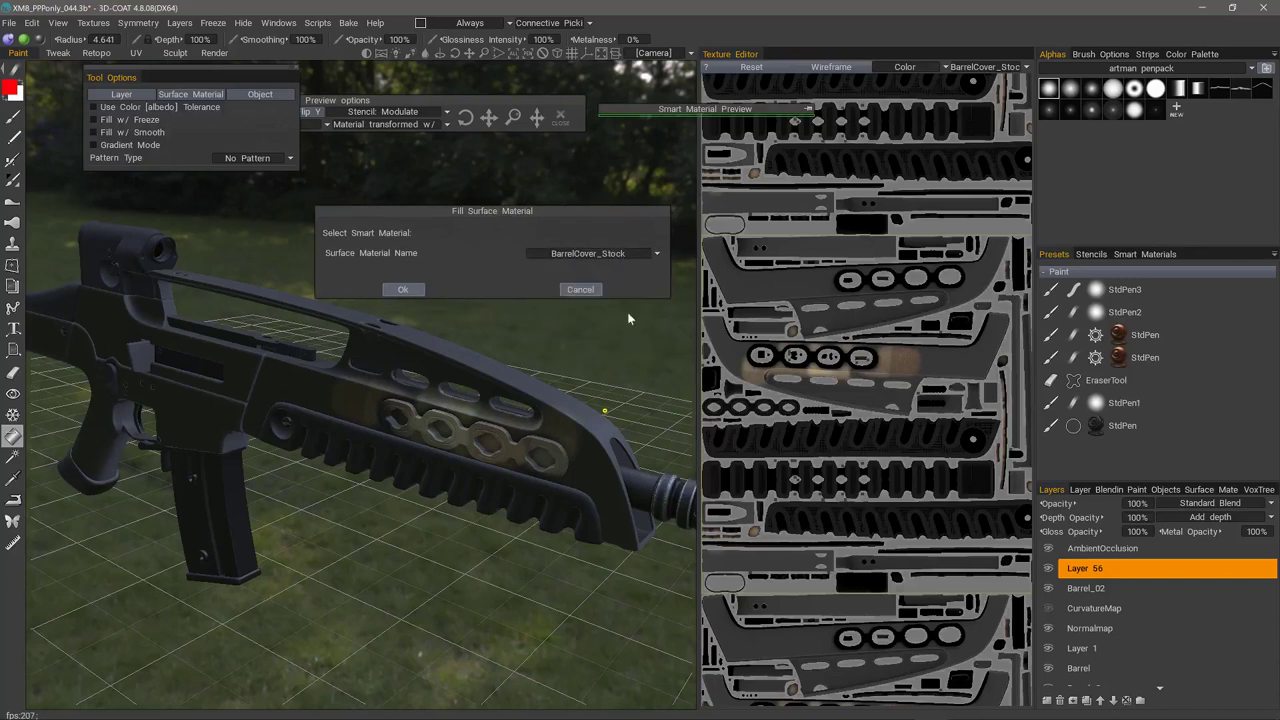
pyautogui.click(402, 289)
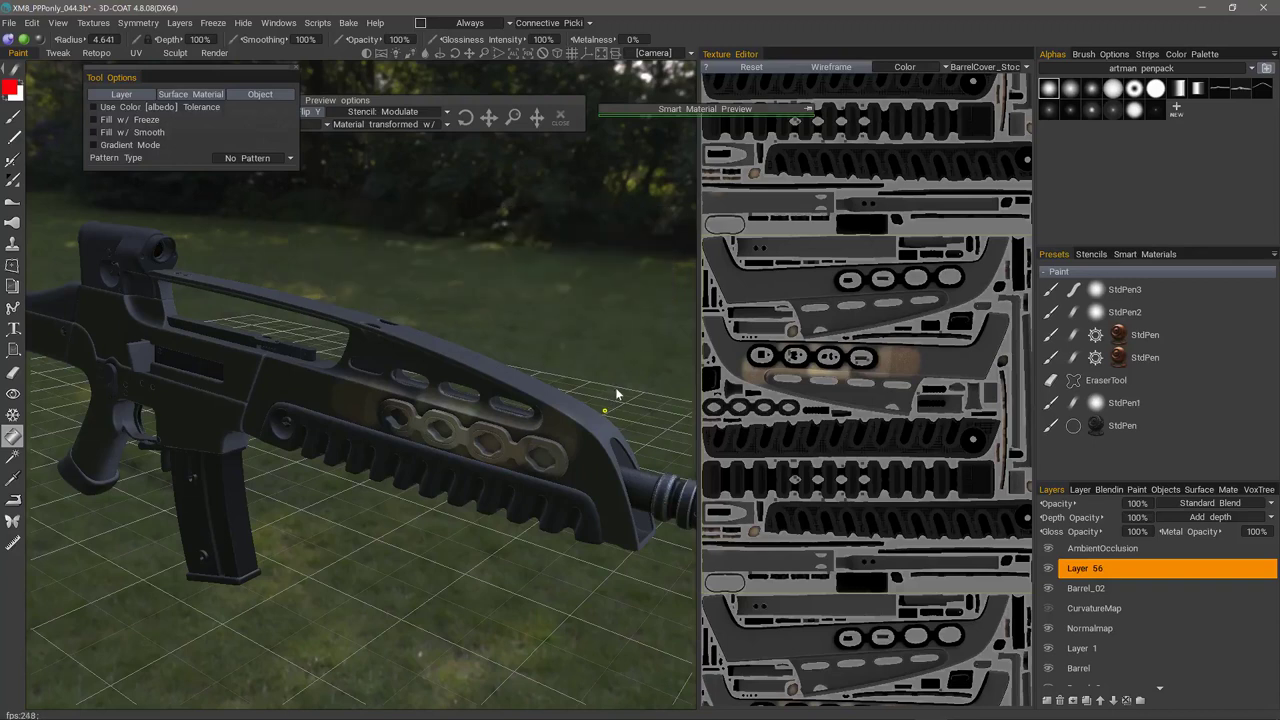
pyautogui.click(617, 384)
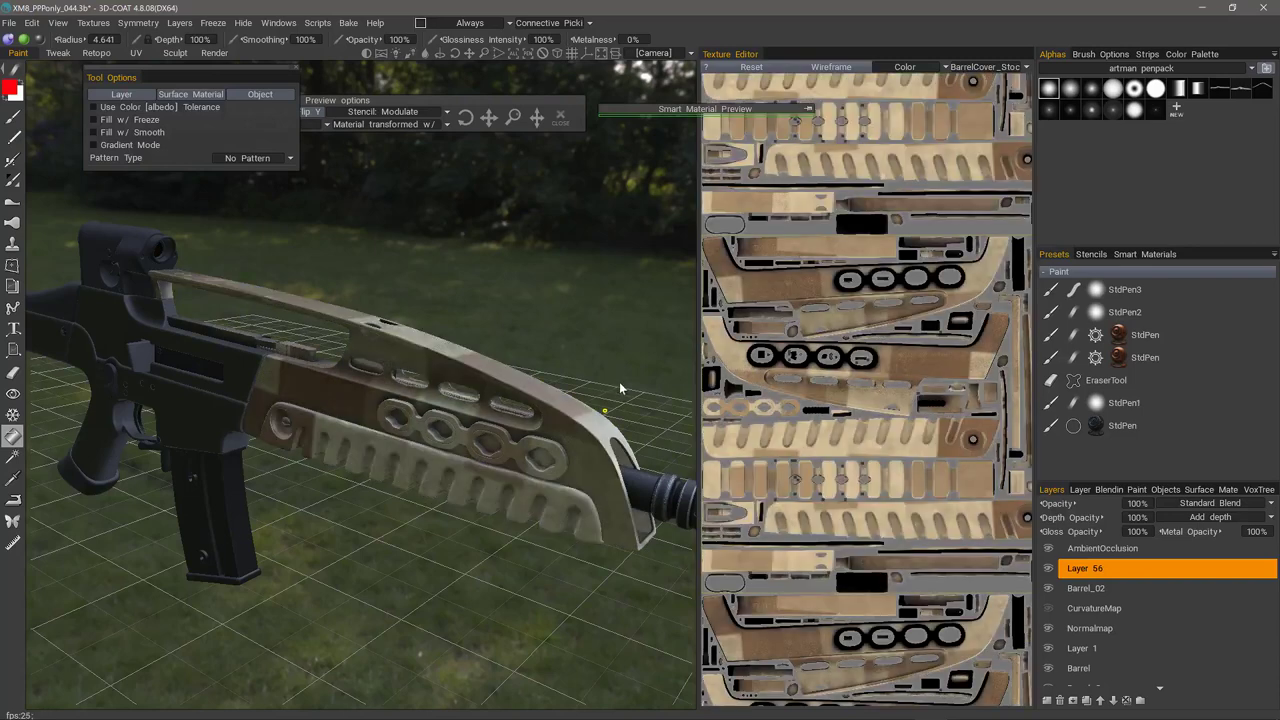
pyautogui.press('Delete')
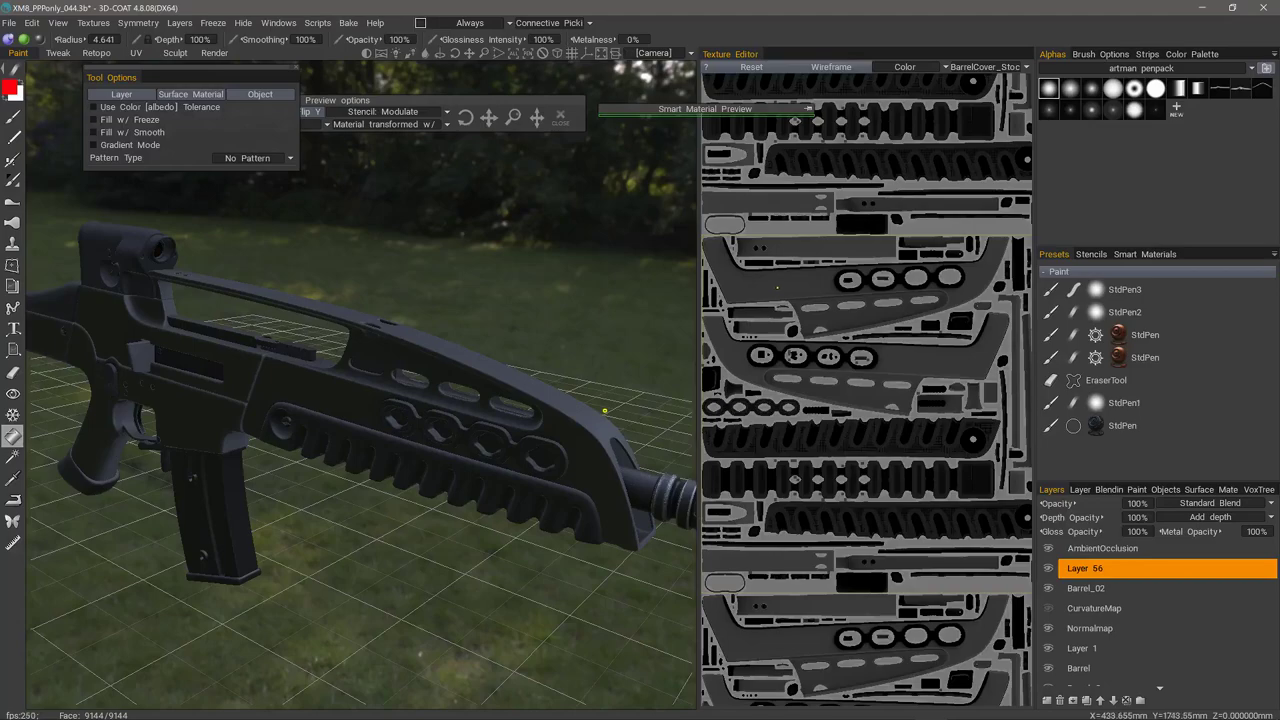
# Step: Try filling the upper handguard side island in the Texture Editor, inspect it on the model's opposite side, and undo the fill
pyautogui.click(771, 289)
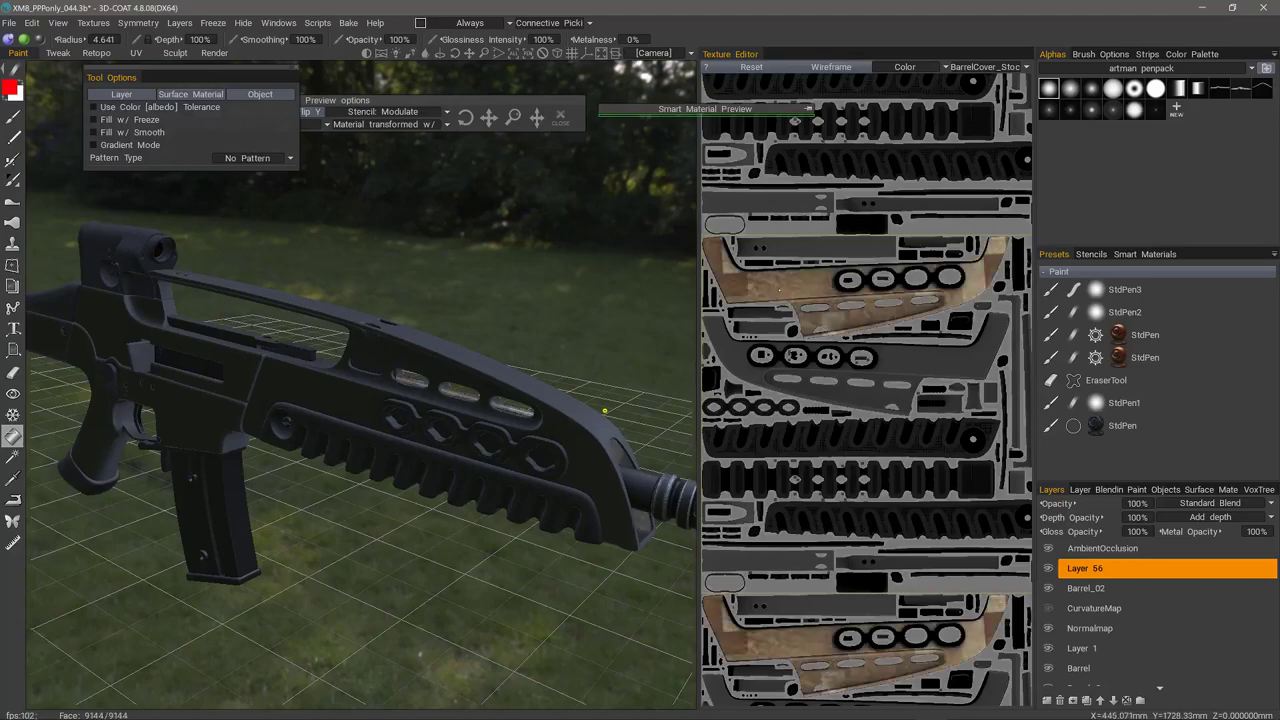
pyautogui.moveTo(672, 396); pyautogui.dragTo(271, 426)
pyautogui.moveTo(271, 426); pyautogui.dragTo(253, 401, button='middle')
pyautogui.moveTo(253, 401); pyautogui.dragTo(442, 430)
pyautogui.moveTo(442, 429); pyautogui.dragTo(402, 414, button='right')
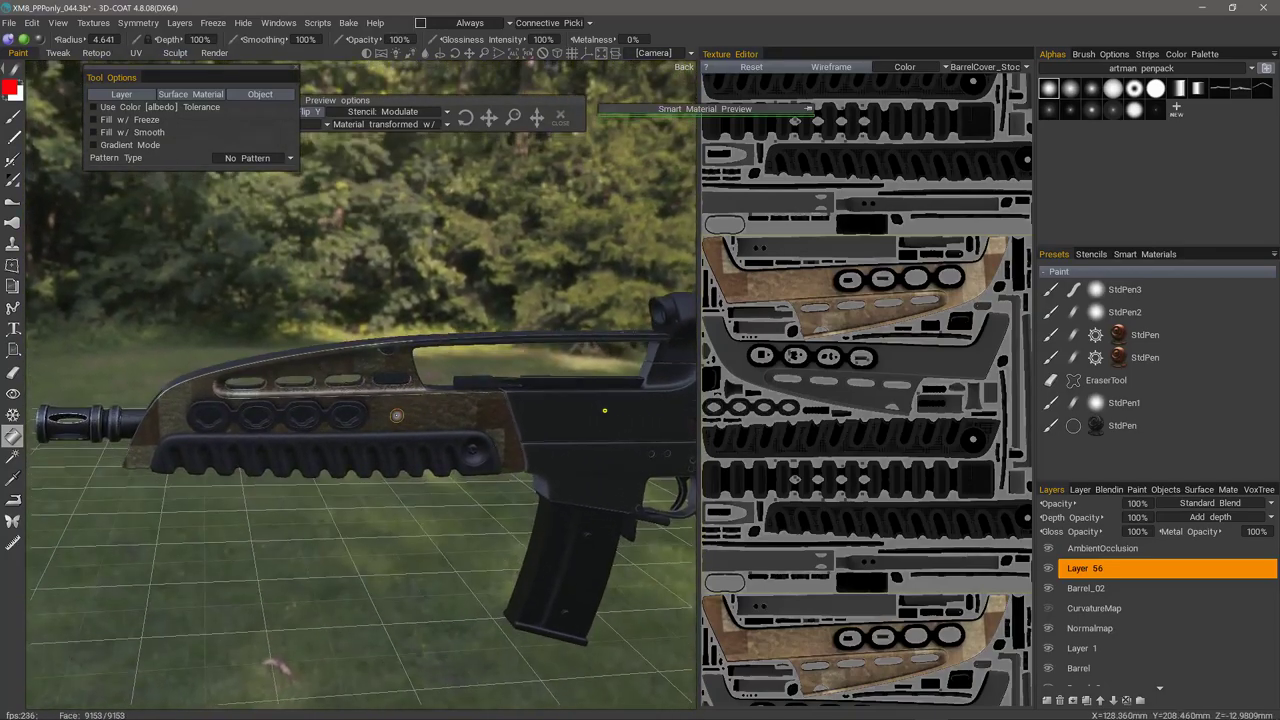
pyautogui.hotkey('ctrl', 'z')
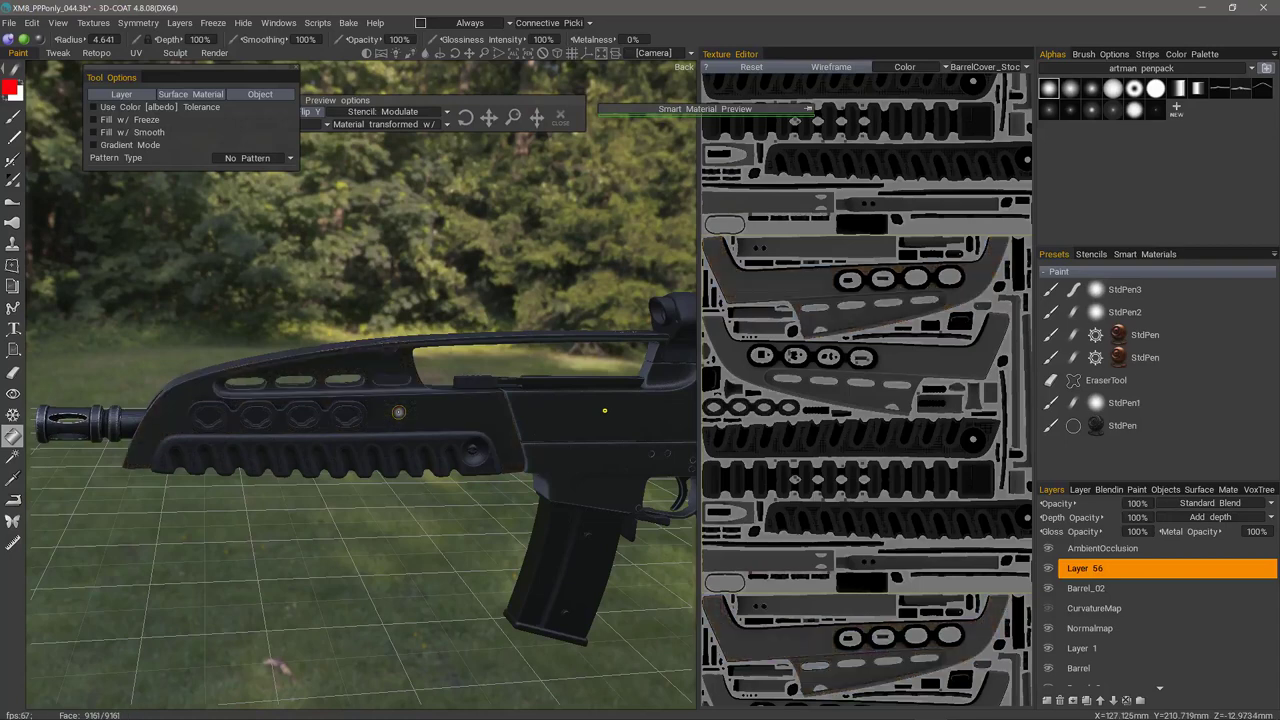
# Step: Place the expanded Smart Material Preview over the handguard, reposition the preview options, and scale the camouflage pattern down to a finer size
pyautogui.moveTo(672, 108); pyautogui.dragTo(257, 274)
pyautogui.click(394, 276)
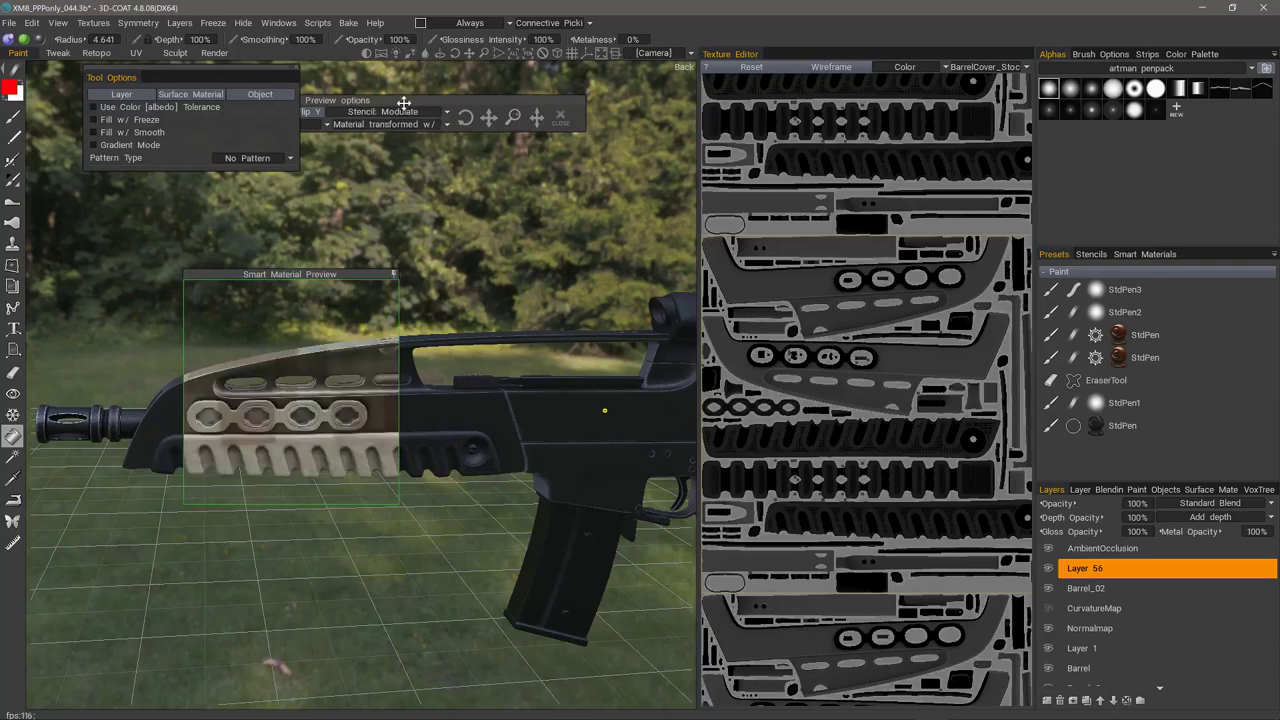
pyautogui.moveTo(403, 104); pyautogui.dragTo(572, 98)
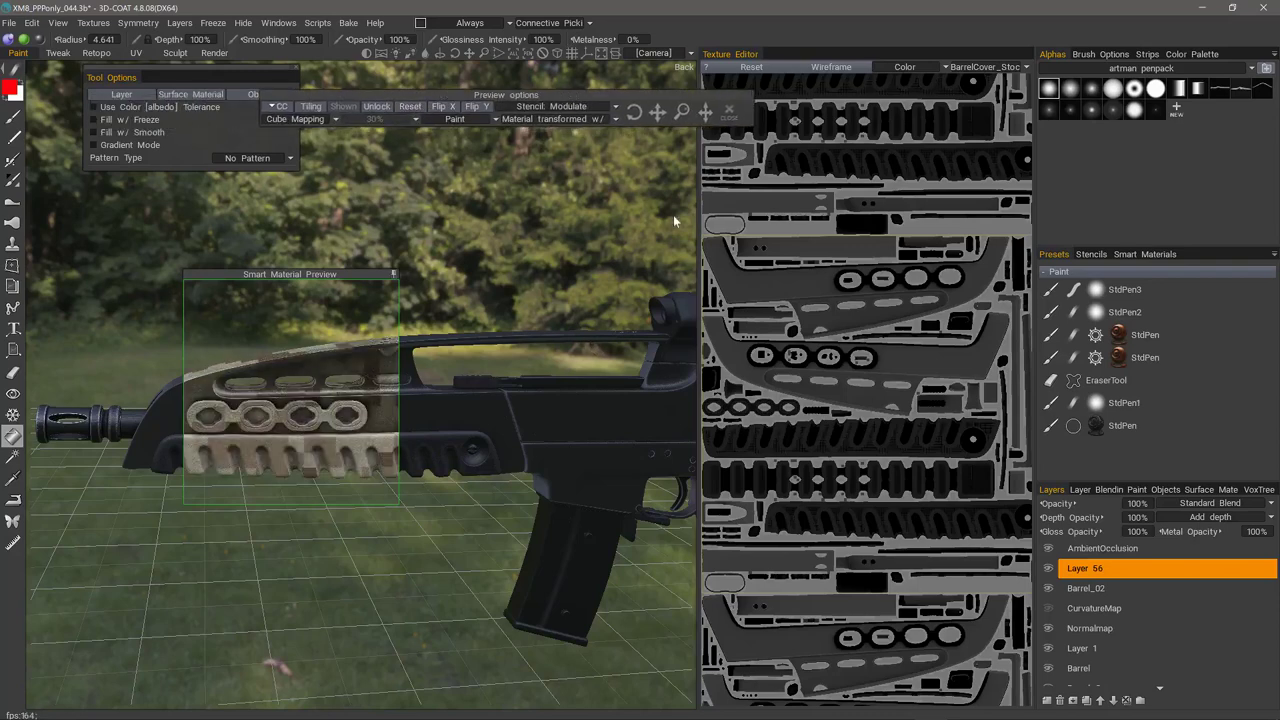
pyautogui.moveTo(679, 112); pyautogui.dragTo(791, 124)
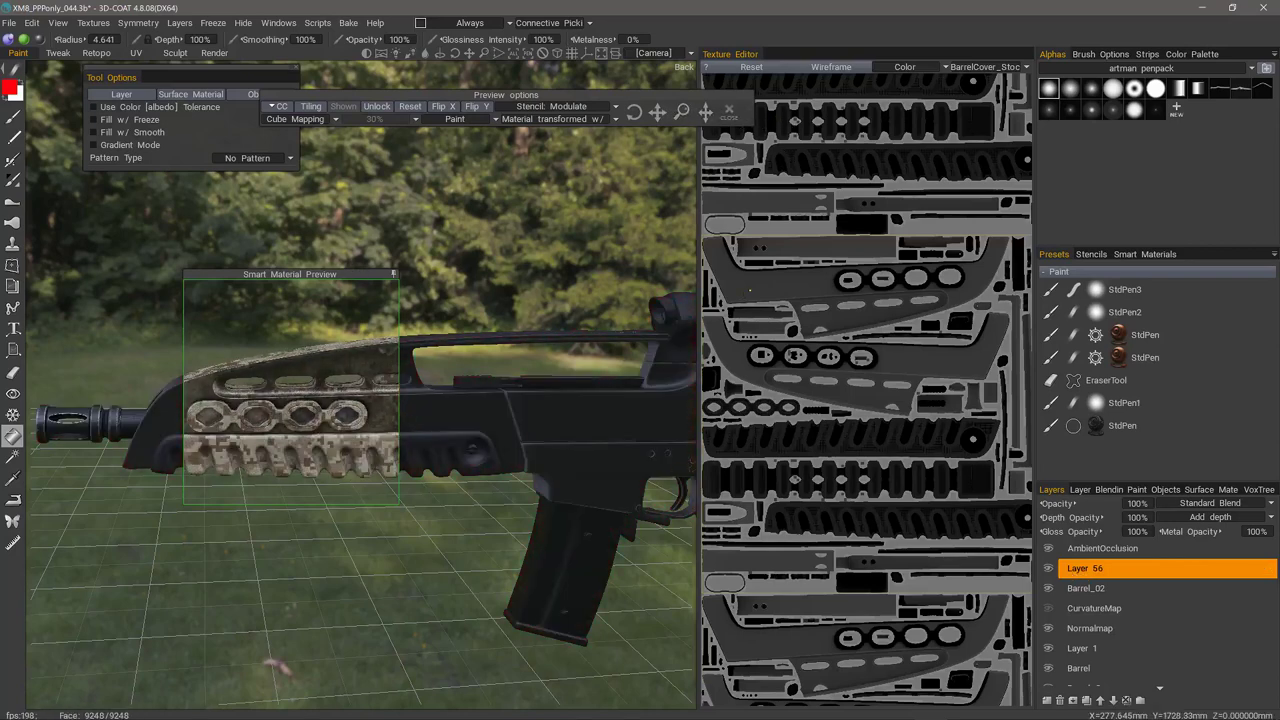
# Step: Fill both handguard side islands with the finer camouflage in the Texture Editor, and shift the material preview toward the magazine
pyautogui.click(750, 290)
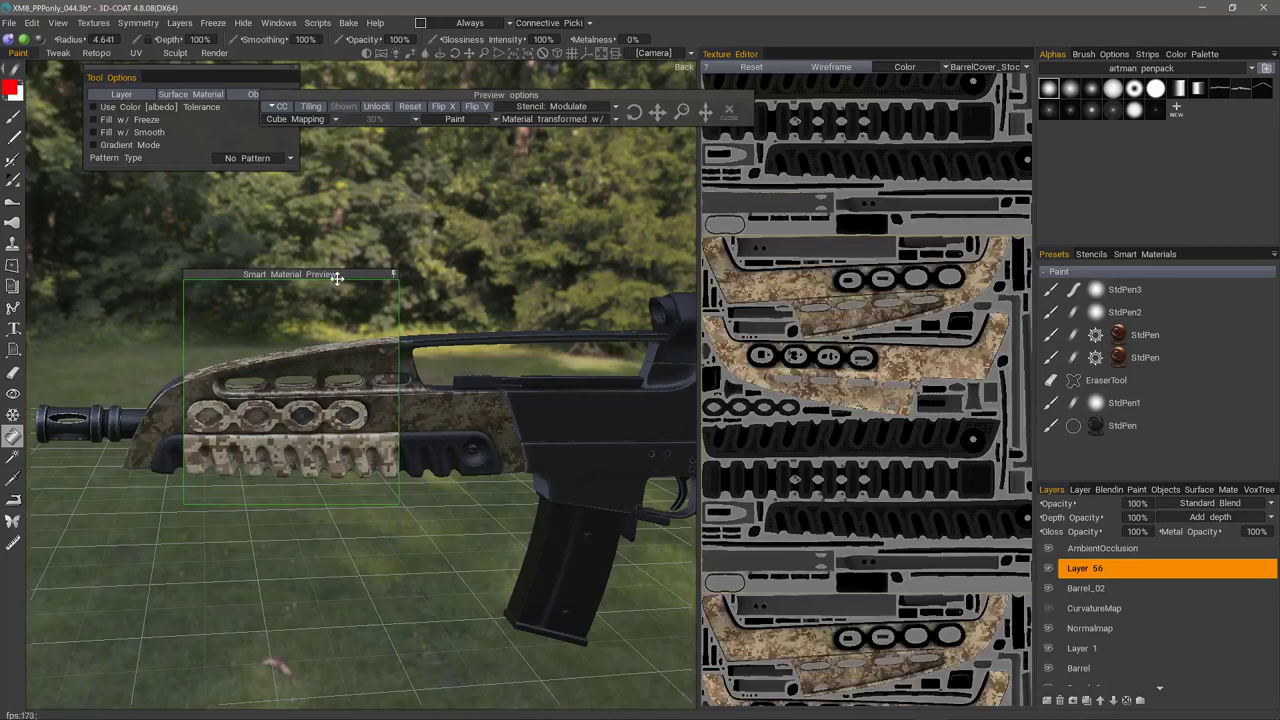
pyautogui.moveTo(335, 277); pyautogui.dragTo(455, 292)
pyautogui.moveTo(455, 292); pyautogui.dragTo(472, 323, button='right')
pyautogui.click(799, 257)
pyautogui.moveTo(572, 290); pyautogui.dragTo(670, 236)
# Step: Fill the two long narrow strip islands above the handguard sides with camouflage in the Texture Editor
pyautogui.moveTo(800, 300); pyautogui.dragTo(853, 371, button='middle')
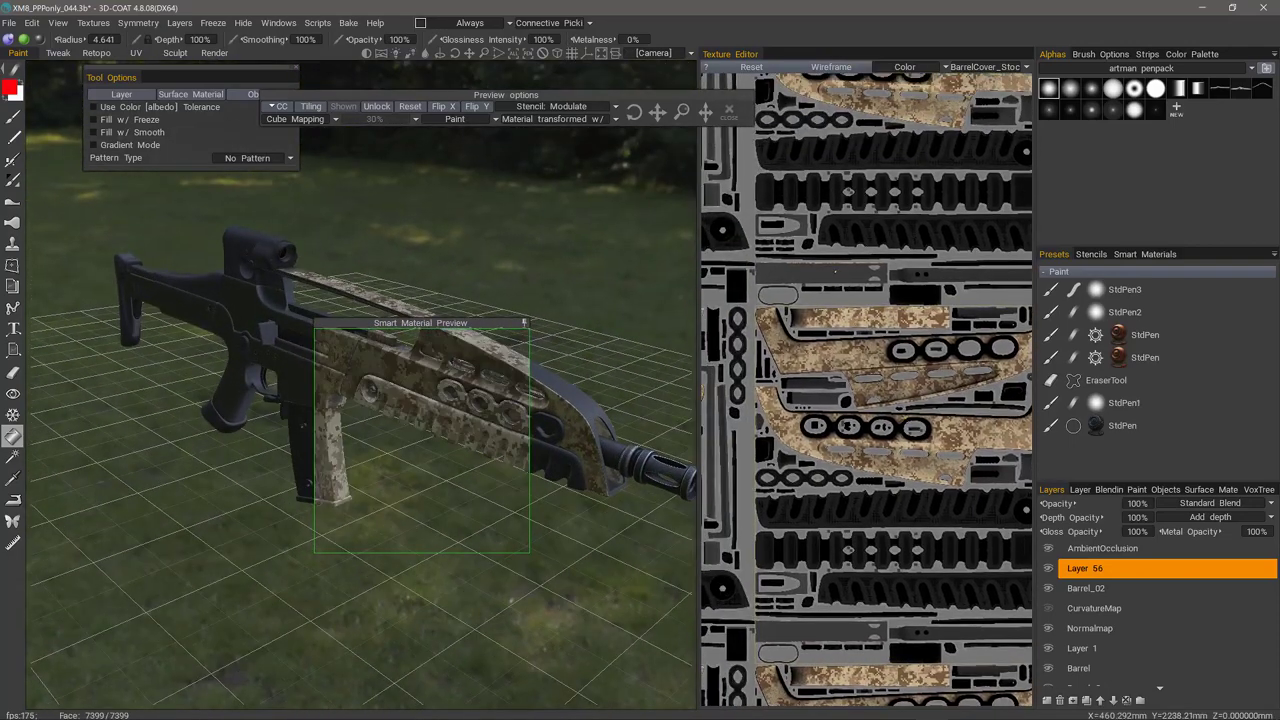
pyautogui.click(835, 271)
pyautogui.click(915, 275)
pyautogui.moveTo(503, 300); pyautogui.dragTo(437, 349, button='right')
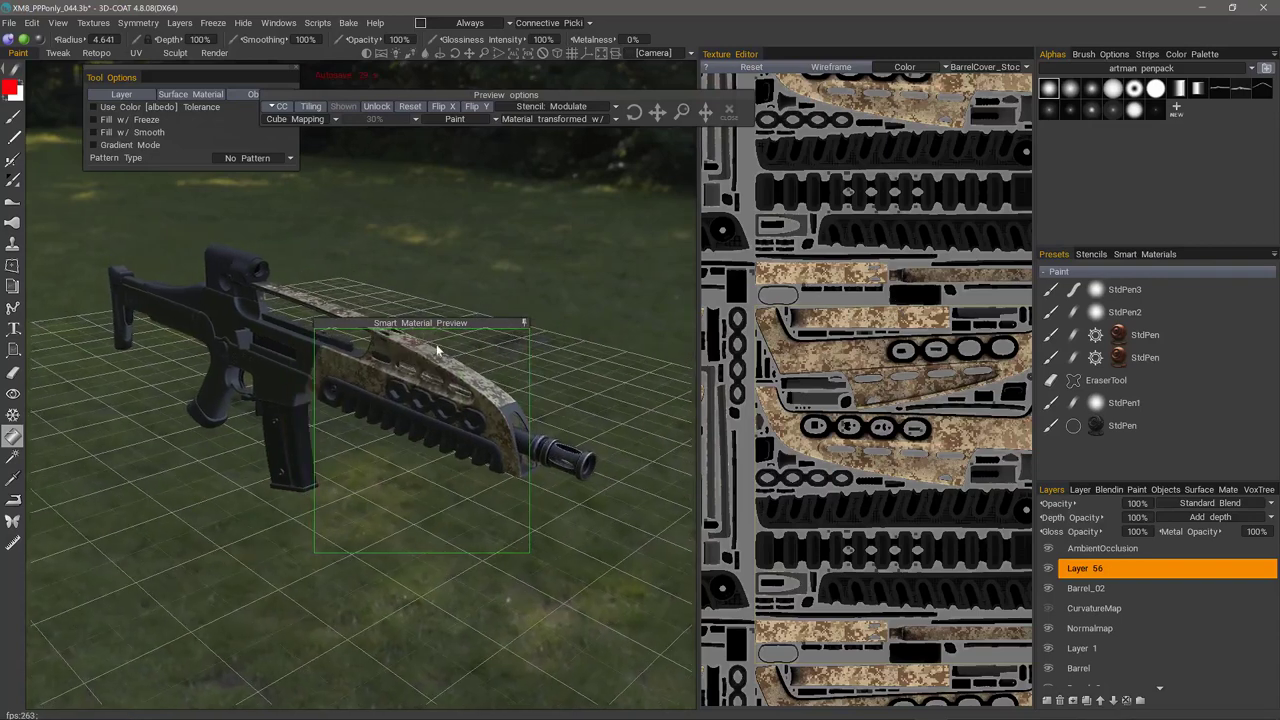
# Step: Move the material preview over the magazine and fill the small framed island and the small island beside the linked cutouts
pyautogui.moveTo(446, 322); pyautogui.dragTo(360, 365)
pyautogui.moveTo(849, 424); pyautogui.dragTo(821, 379, button='middle')
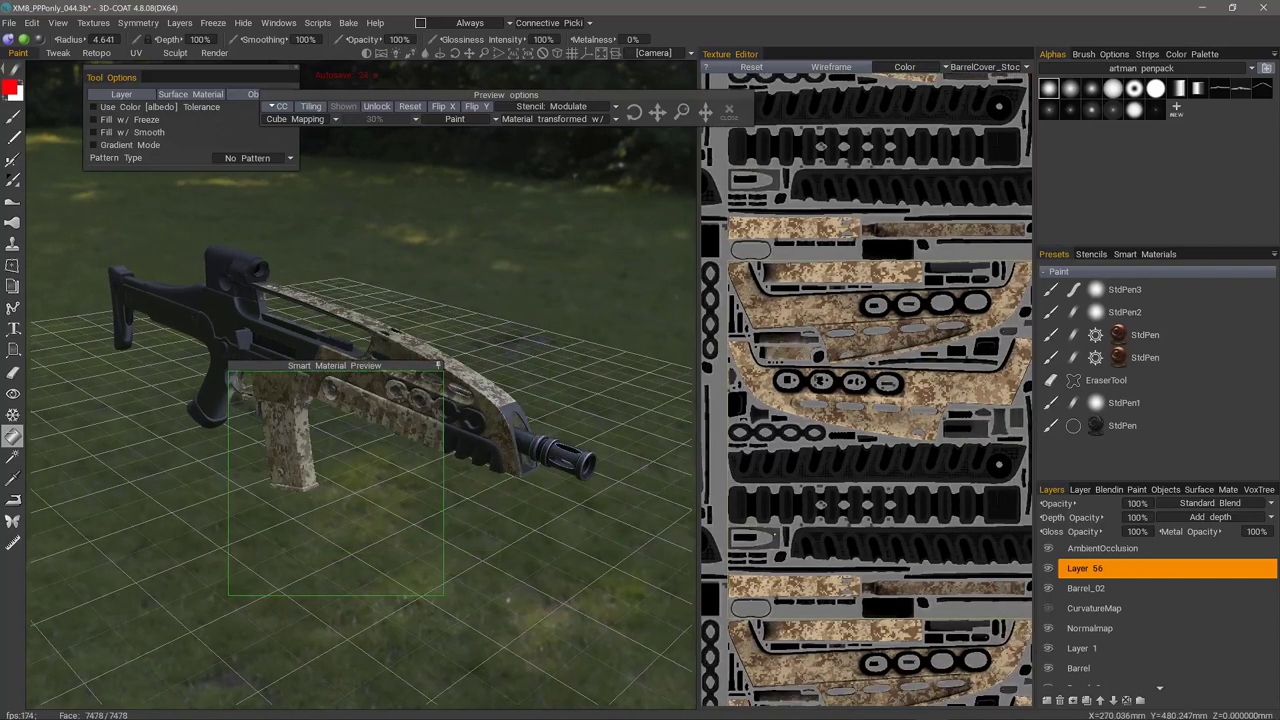
pyautogui.click(766, 543)
pyautogui.keyDown('alt'); pyautogui.moveTo(447, 435); pyautogui.dragTo(296, 398); pyautogui.keyUp('alt')
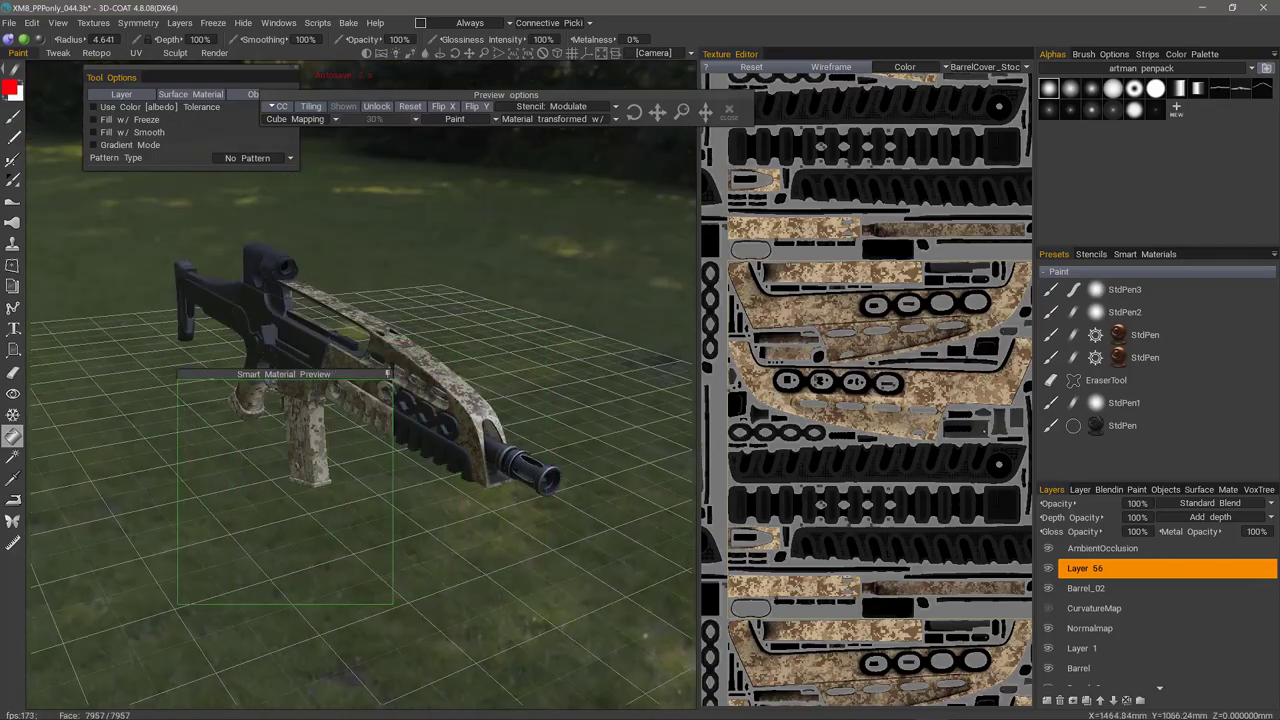
pyautogui.click(990, 424)
pyautogui.keyDown('alt'); pyautogui.moveTo(350, 360); pyautogui.dragTo(440, 398); pyautogui.keyUp('alt')
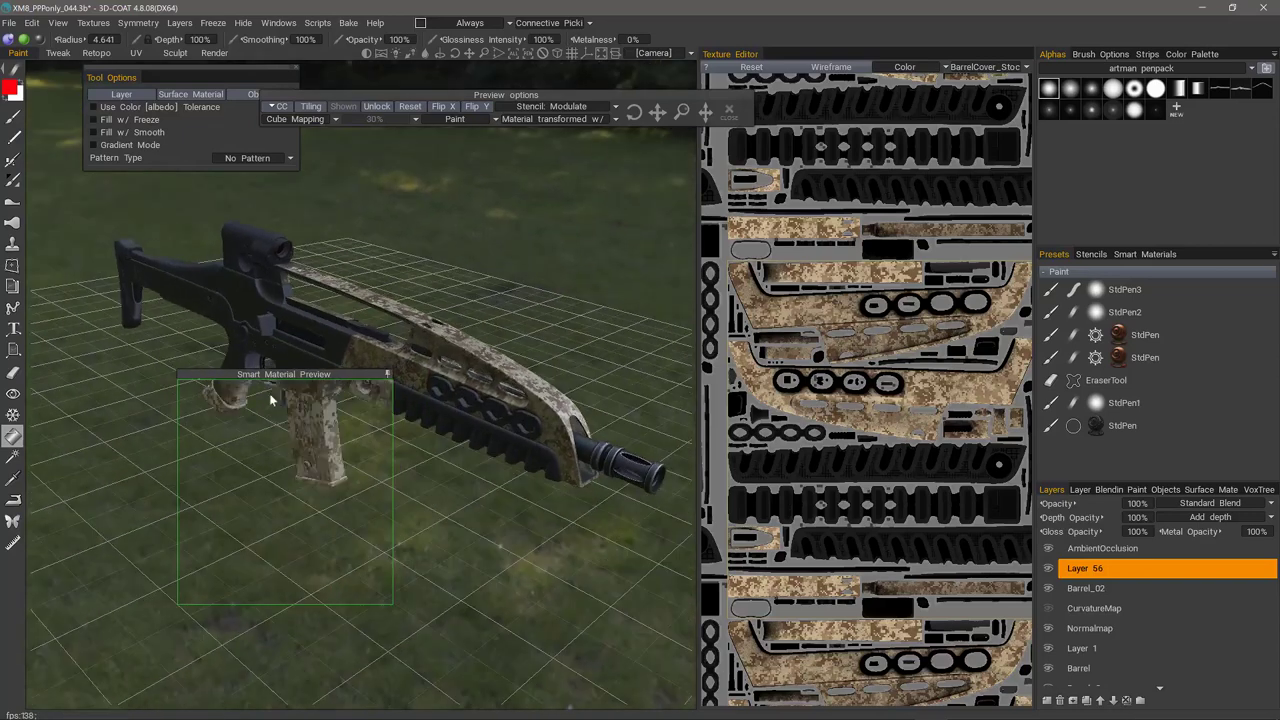
# Step: Move the material preview below the handguard and fill the linked-cutout chain islands with camouflage in the Texture Editor
pyautogui.moveTo(316, 372); pyautogui.dragTo(279, 396)
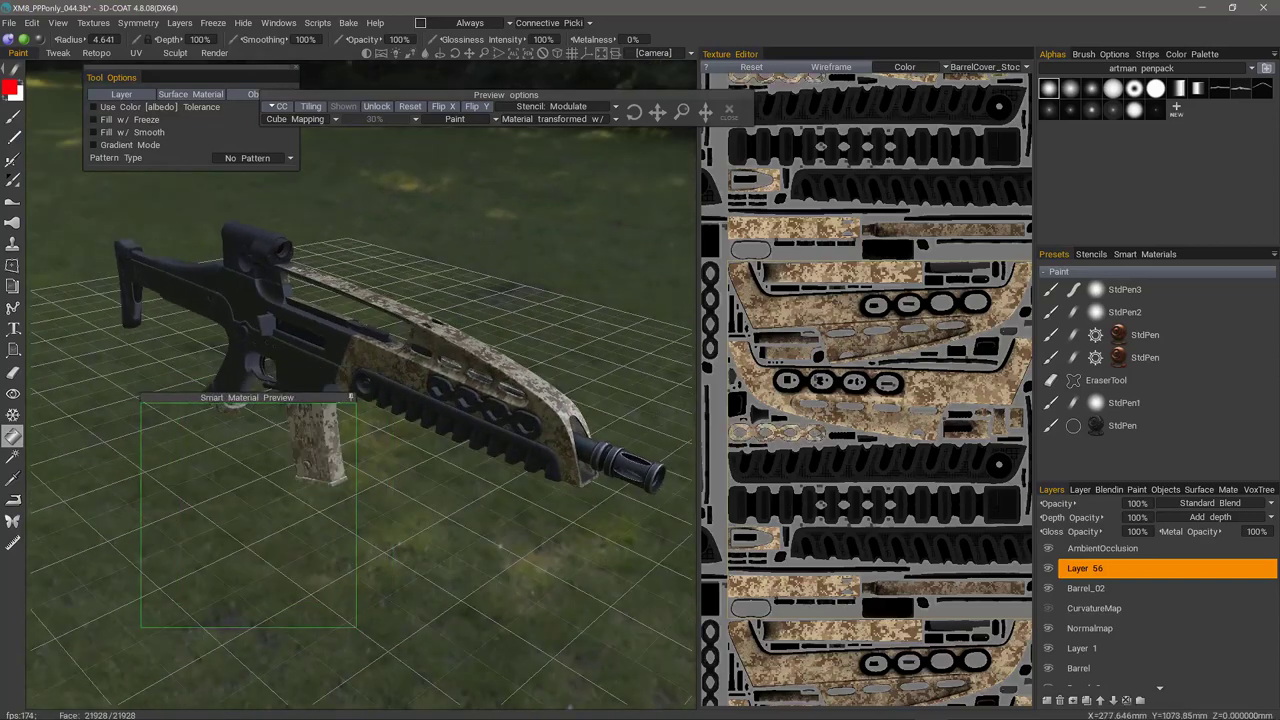
pyautogui.moveTo(890, 375); pyautogui.dragTo(830, 384, button='middle')
pyautogui.click(1008, 320)
pyautogui.keyDown('alt'); pyautogui.moveTo(341, 282); pyautogui.dragTo(310, 285); pyautogui.keyUp('alt')
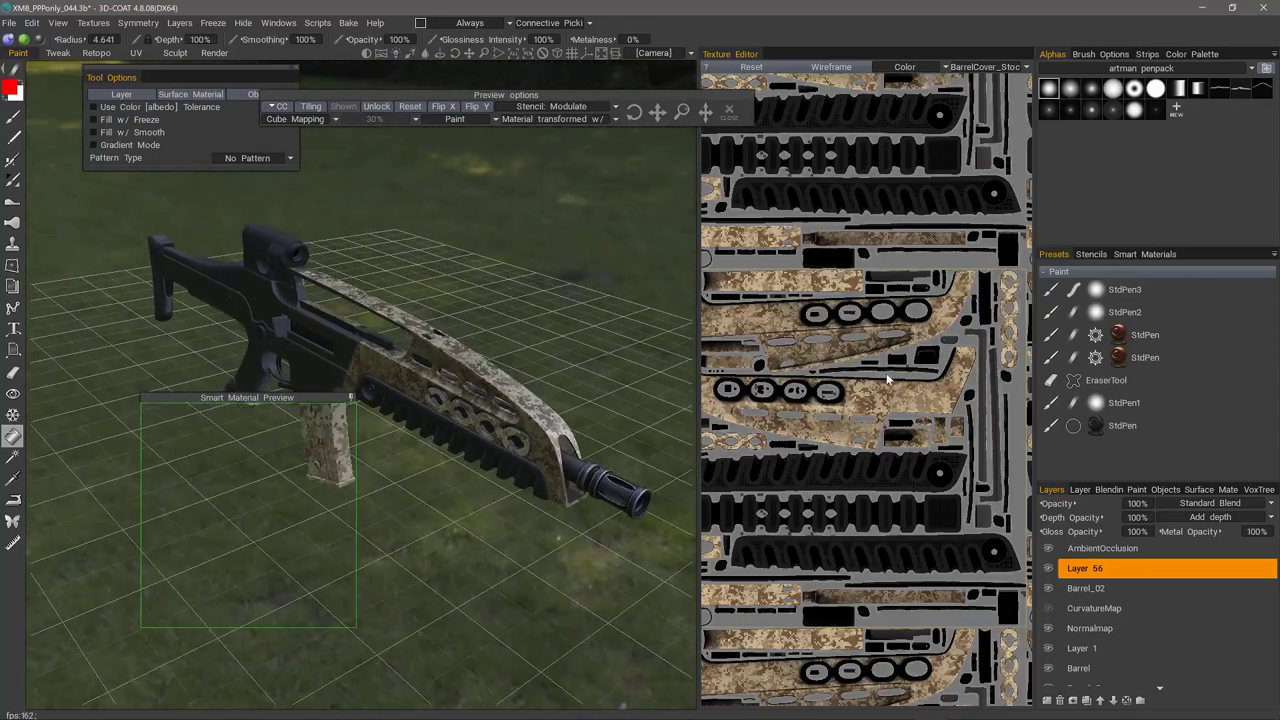